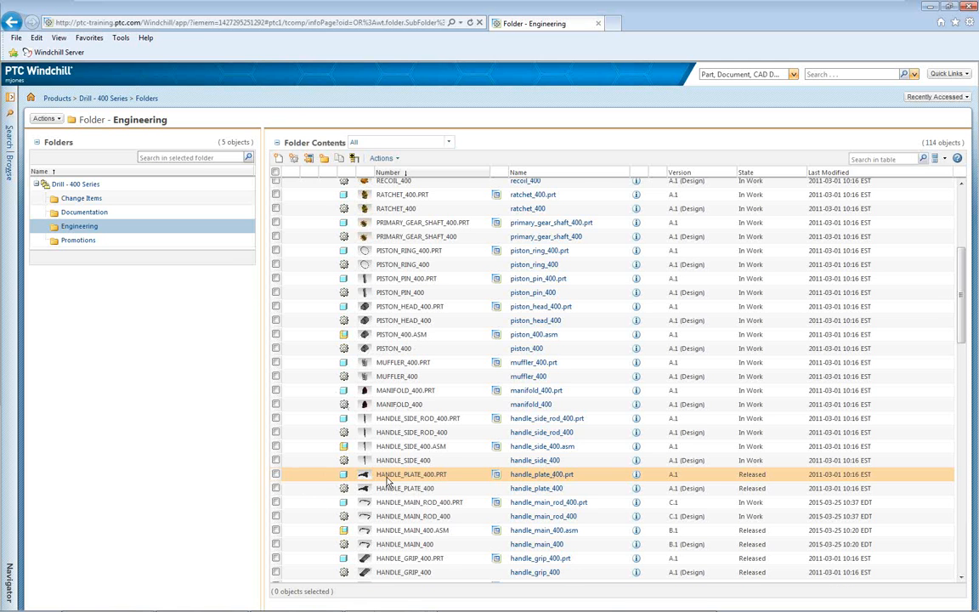
Open the information page of the HANDLE_MAIN_400.ASM assembly from the Engineering folder and display its structure
scroll(425, 493, "down", 2)
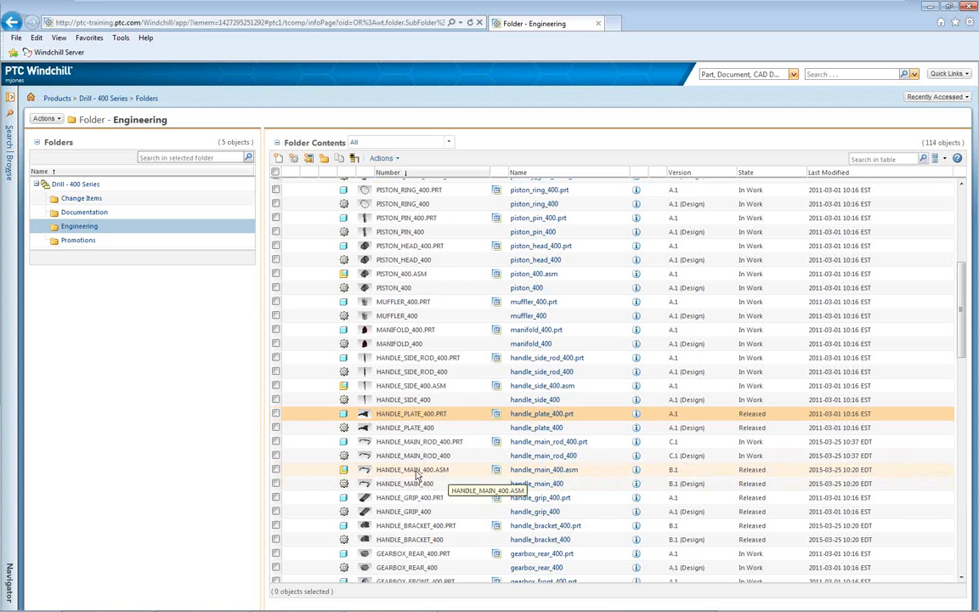
left_click(366, 473)
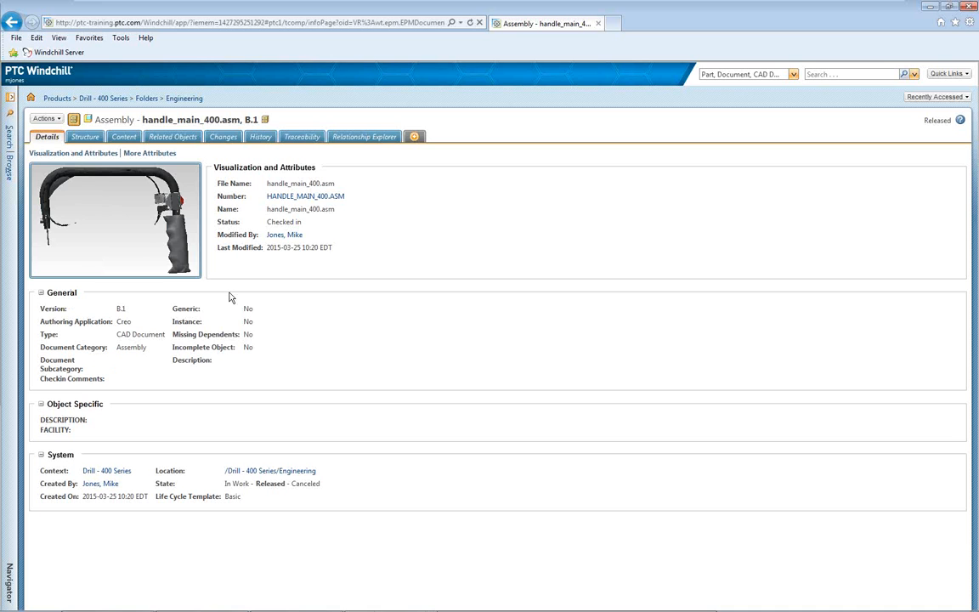
left_click(84, 137)
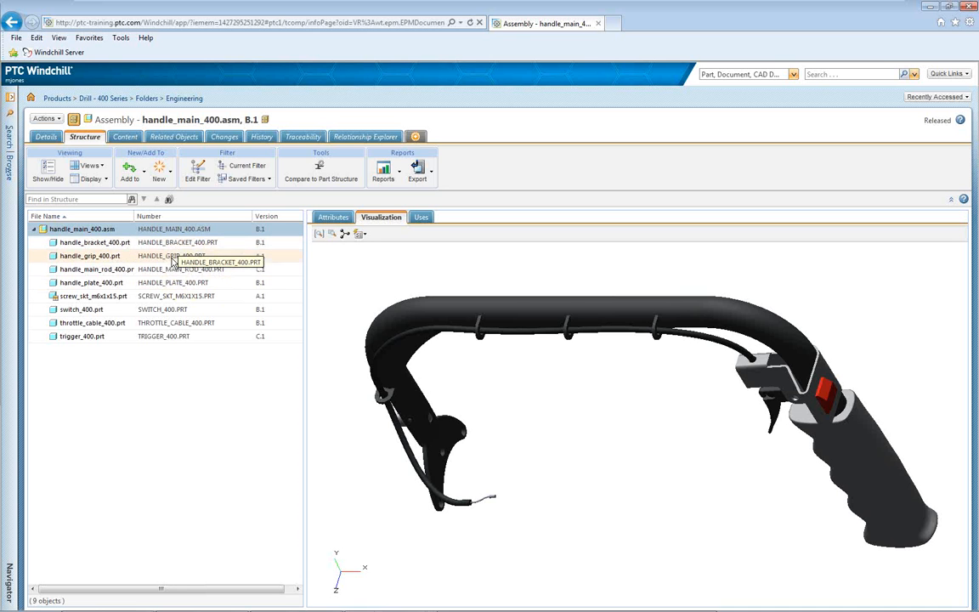
Select handle_plate_400.prt in the assembly structure and open its information page
left_click(168, 284)
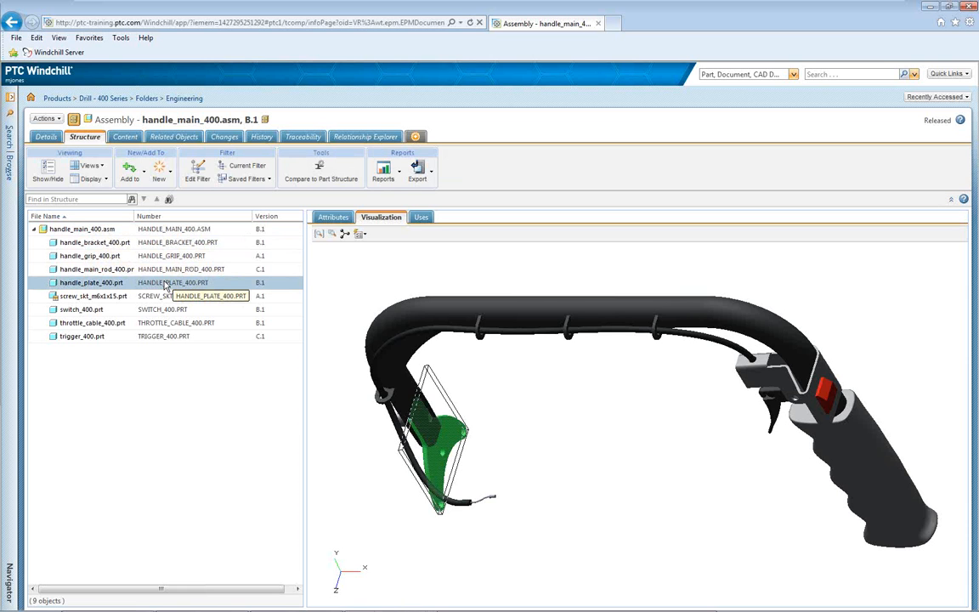
right_click(166, 286)
left_click(204, 286)
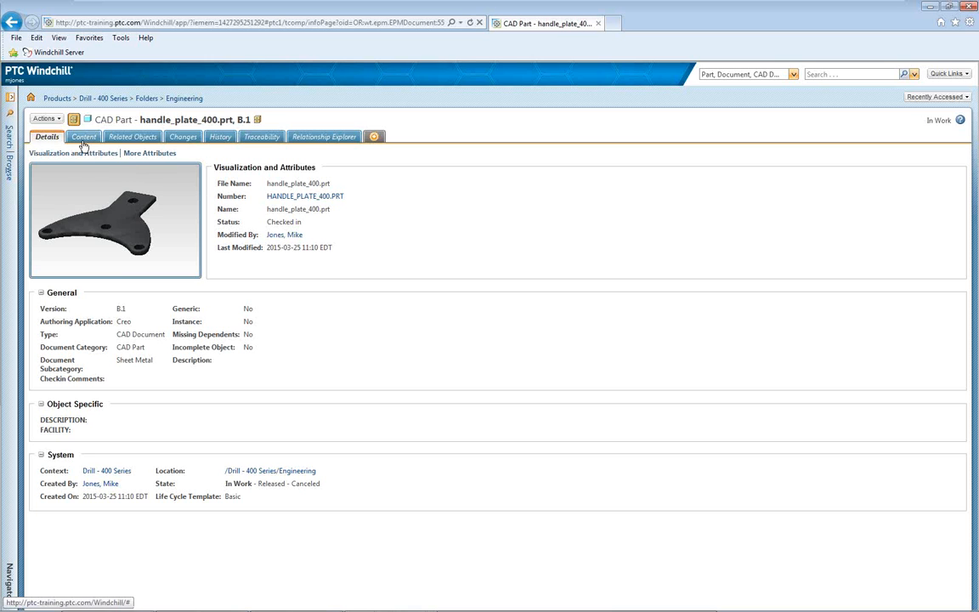
Create a new change notice from handle_plate_400.prt and name it "Bracket Material Change"
left_click(49, 119)
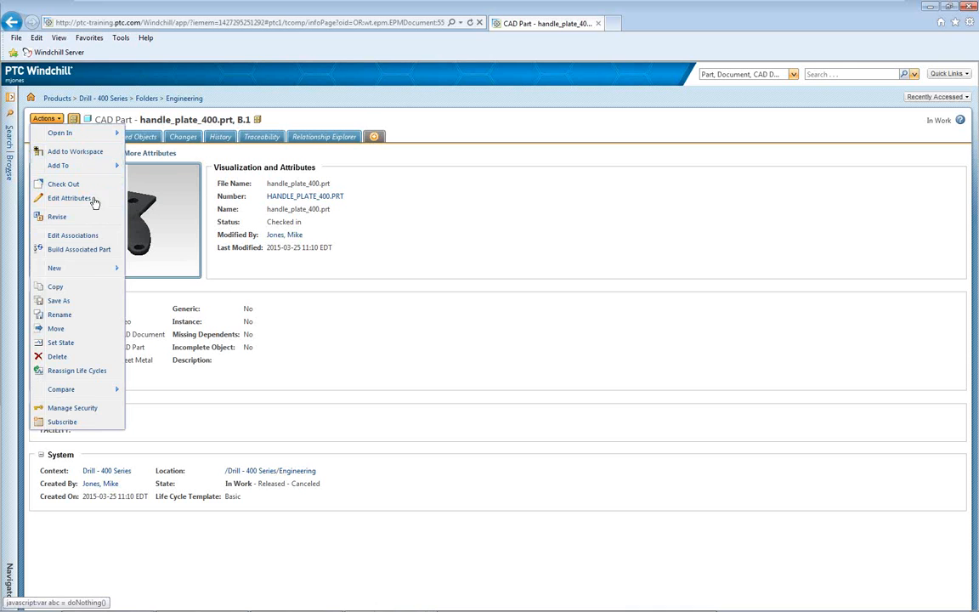
mouse_move(91, 273)
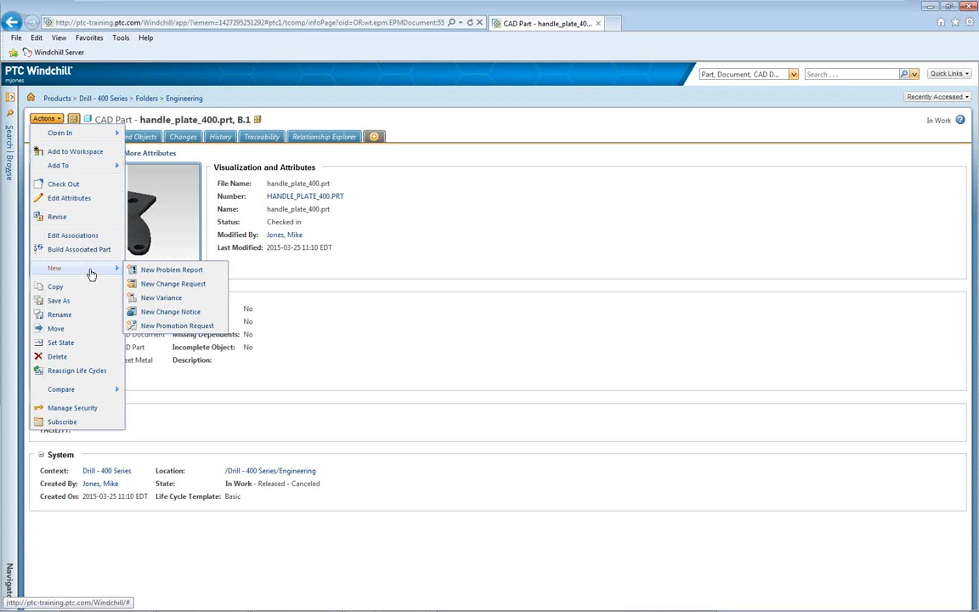
left_click(187, 312)
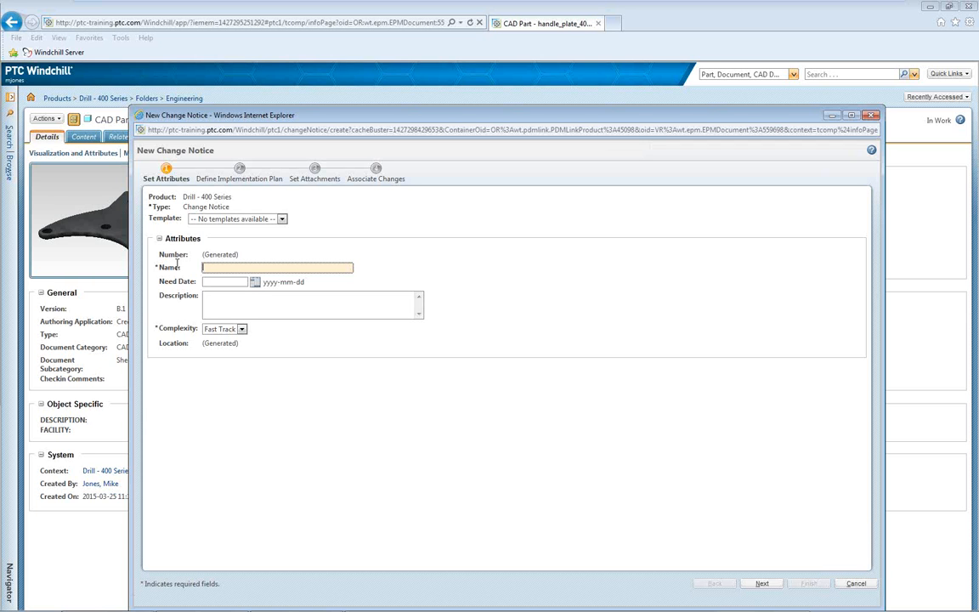
double_click(225, 259)
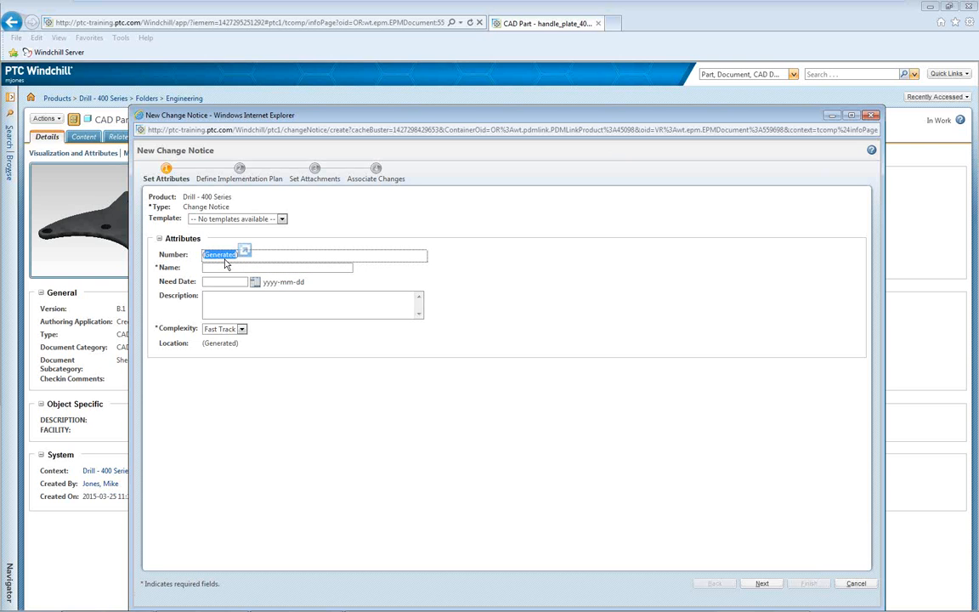
left_click(263, 259)
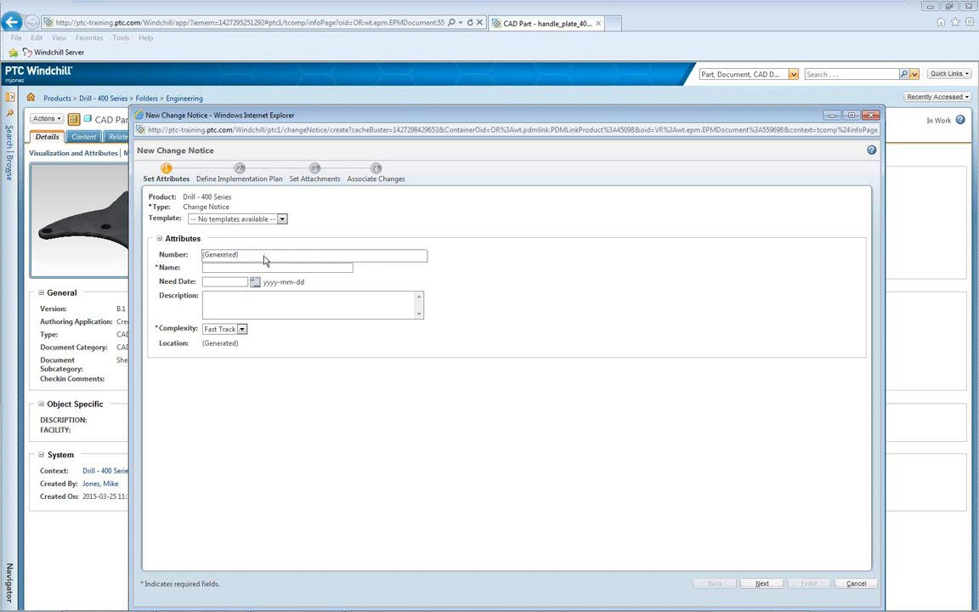
left_click(258, 268)
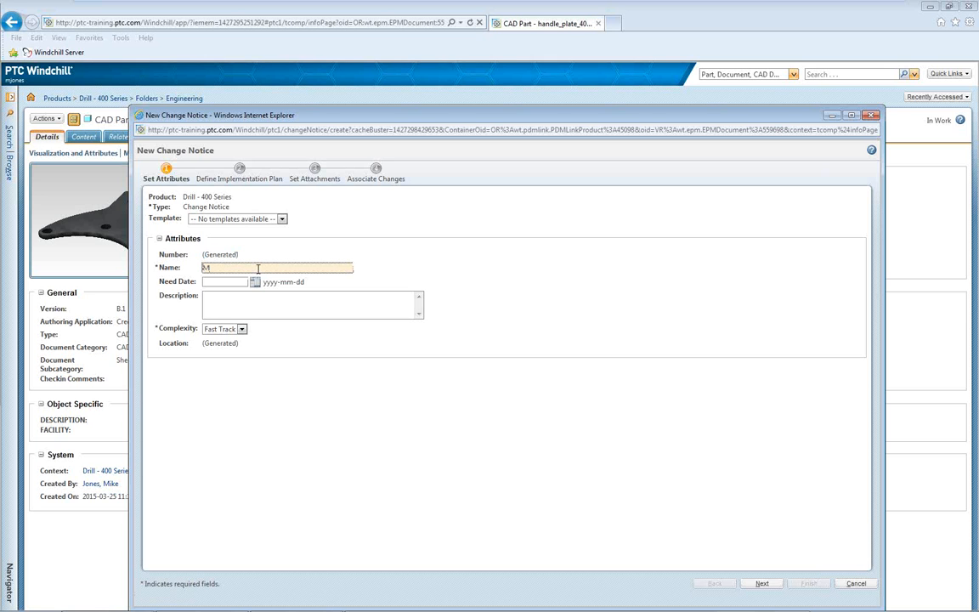
type("Brat")
type("cket M")
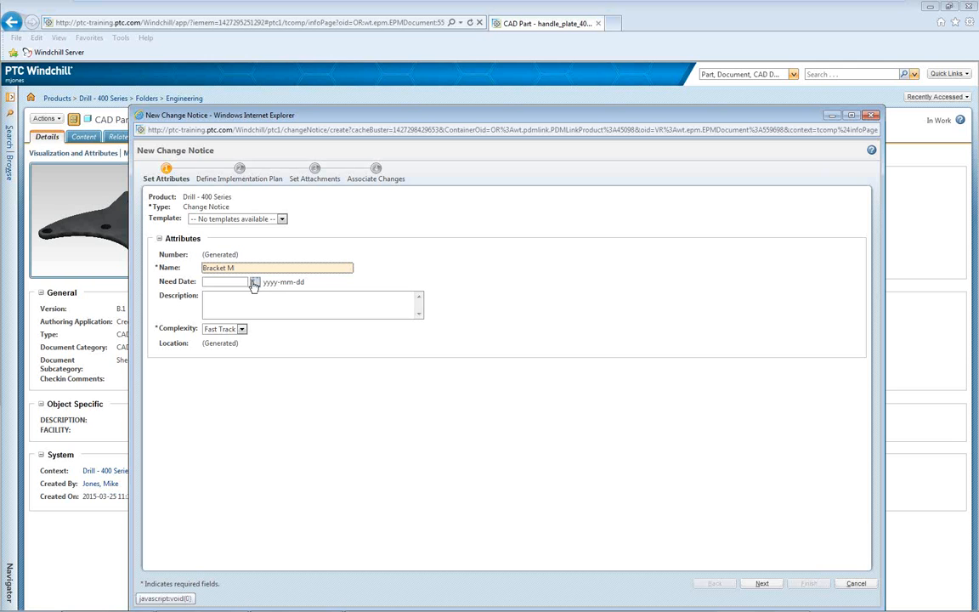
type("aterial Change")
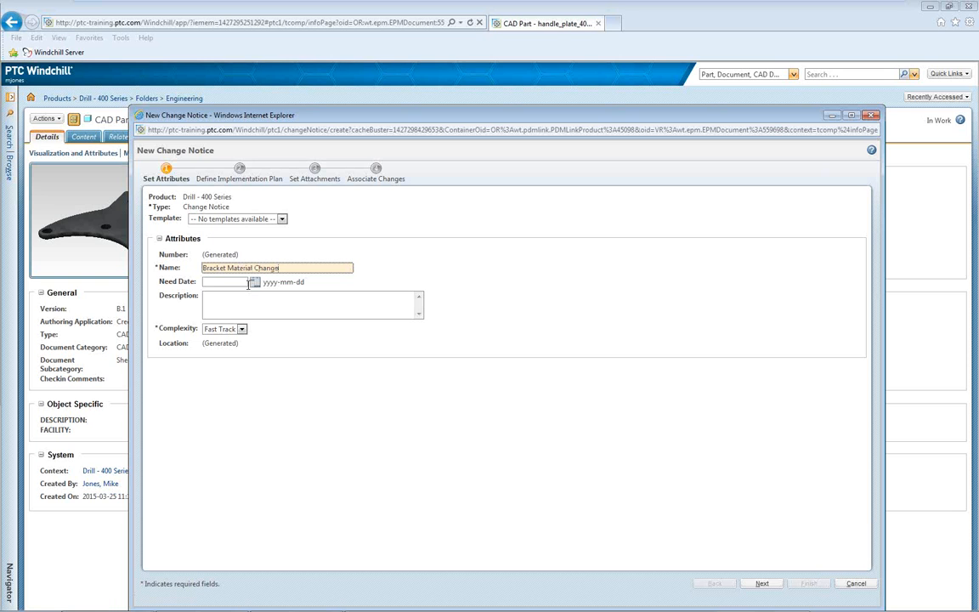
Enter the change notice description "Change to 6160 Al" and proceed to defining the implementation plan
left_click(256, 299)
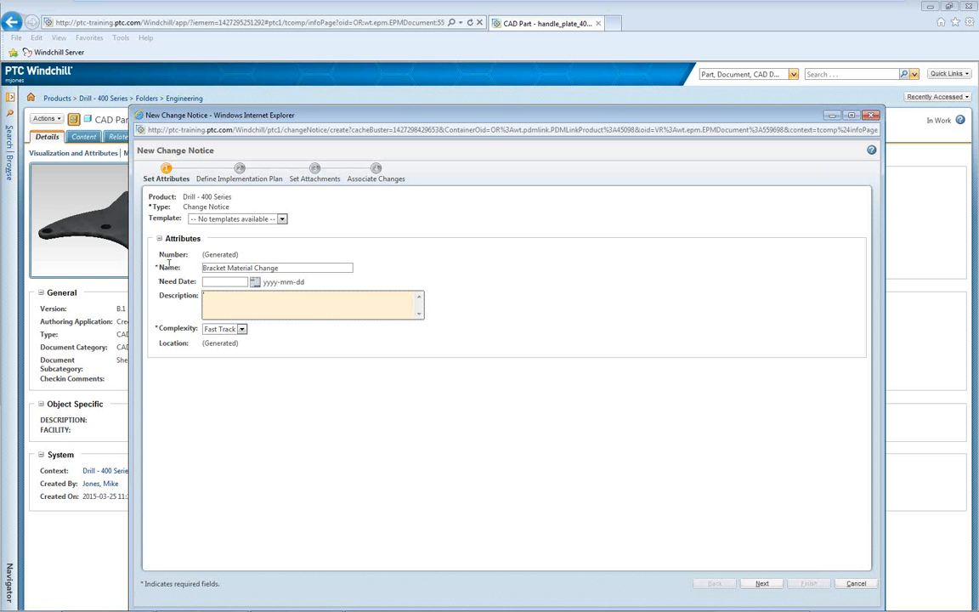
type("Change to")
left_click(231, 255)
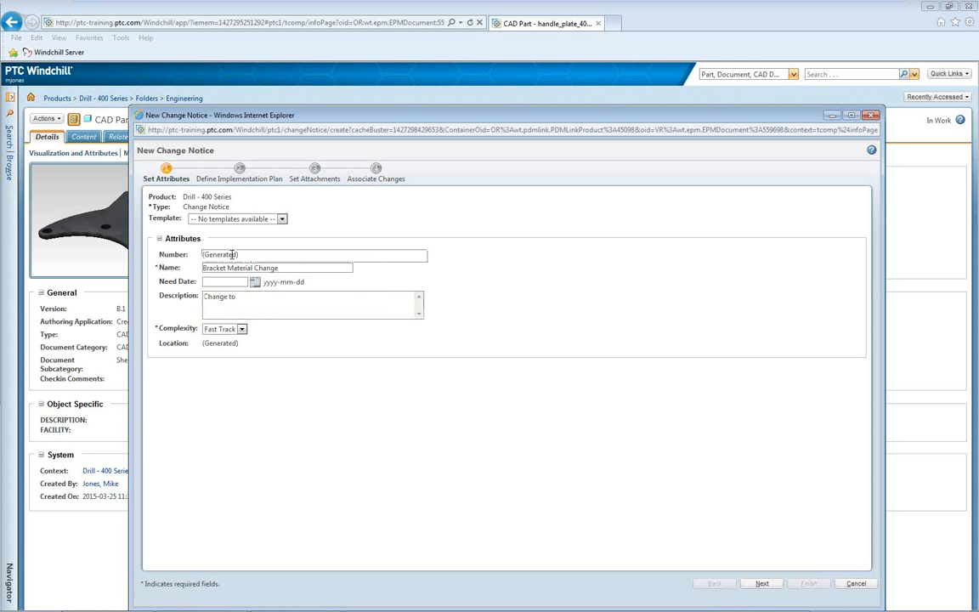
left_click(262, 303)
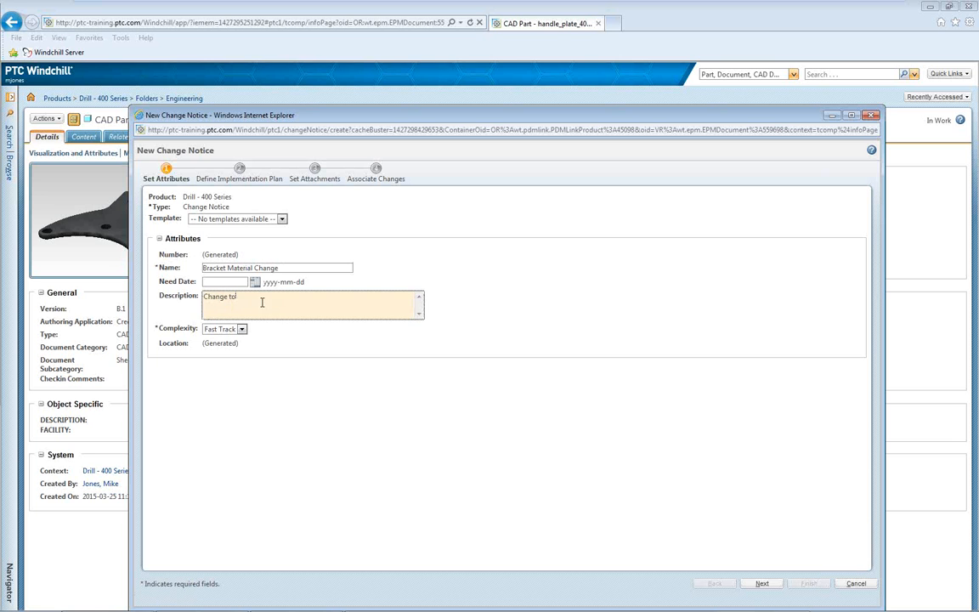
type("60")
type("61")
type(" Al")
left_click(763, 585)
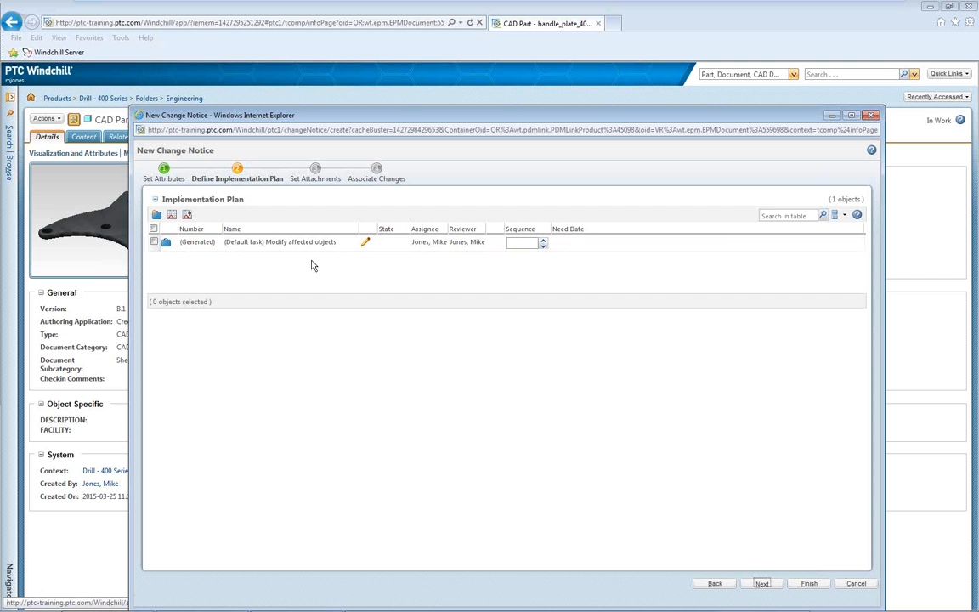
Edit the default change task and collect the part related to HANDLE_PLATE_400.PRT into its affected objects
left_click(365, 246)
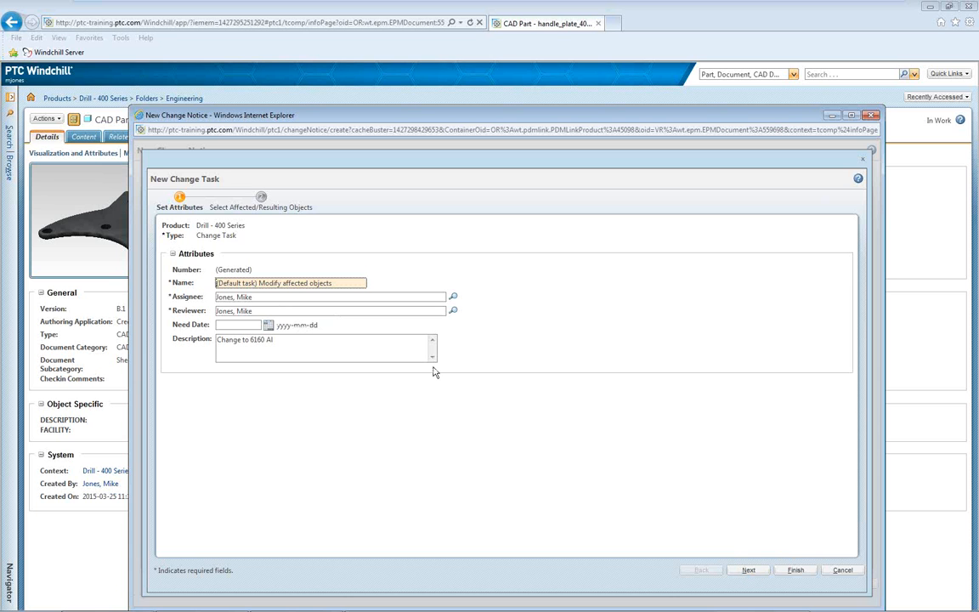
left_click(749, 570)
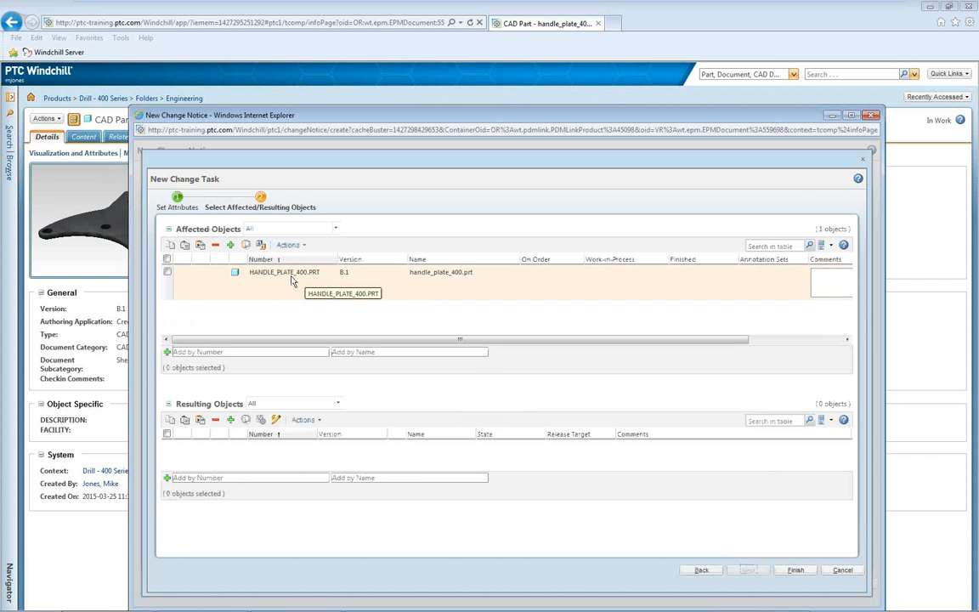
left_click(166, 272)
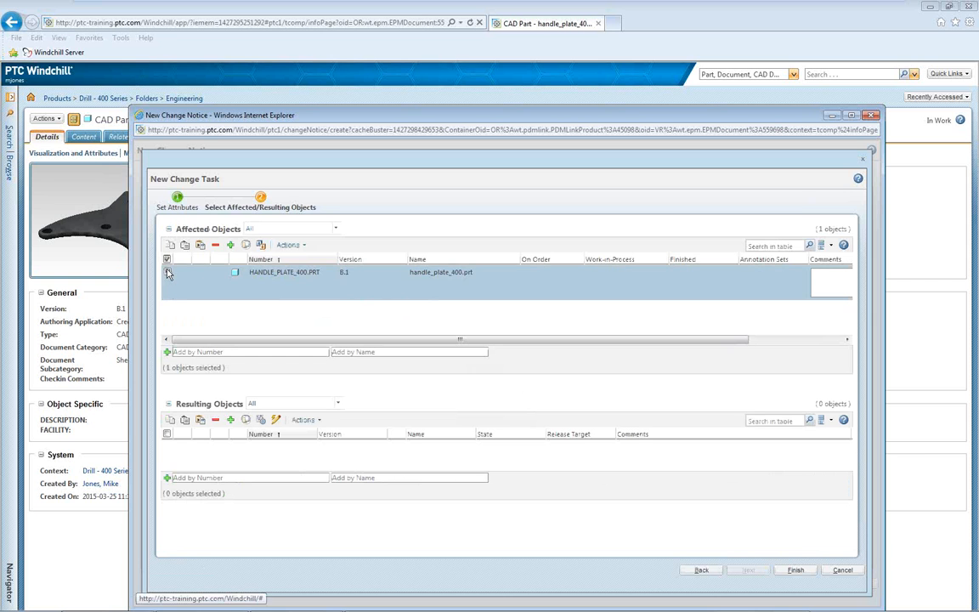
left_click(245, 245)
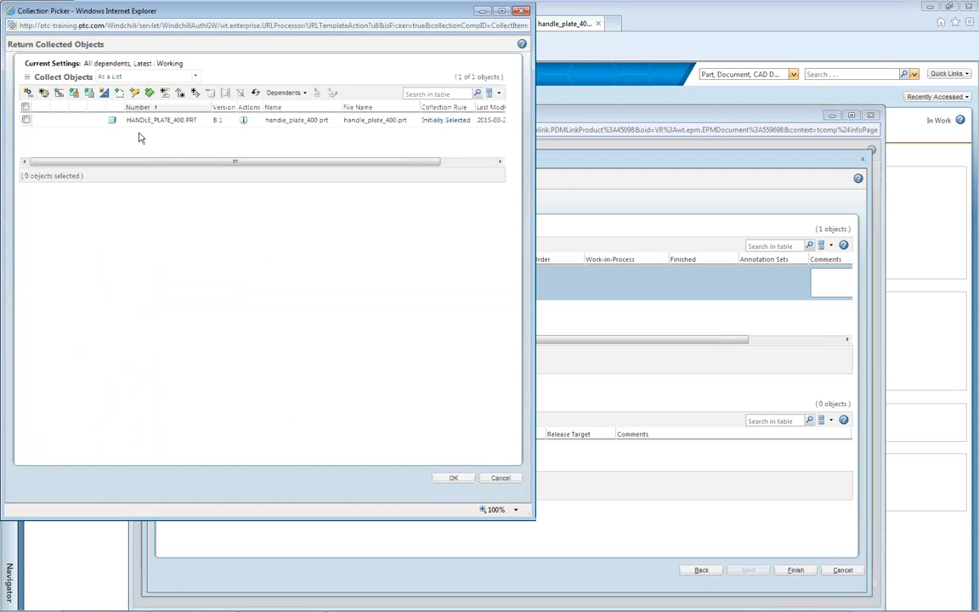
left_click(26, 120)
left_click(43, 93)
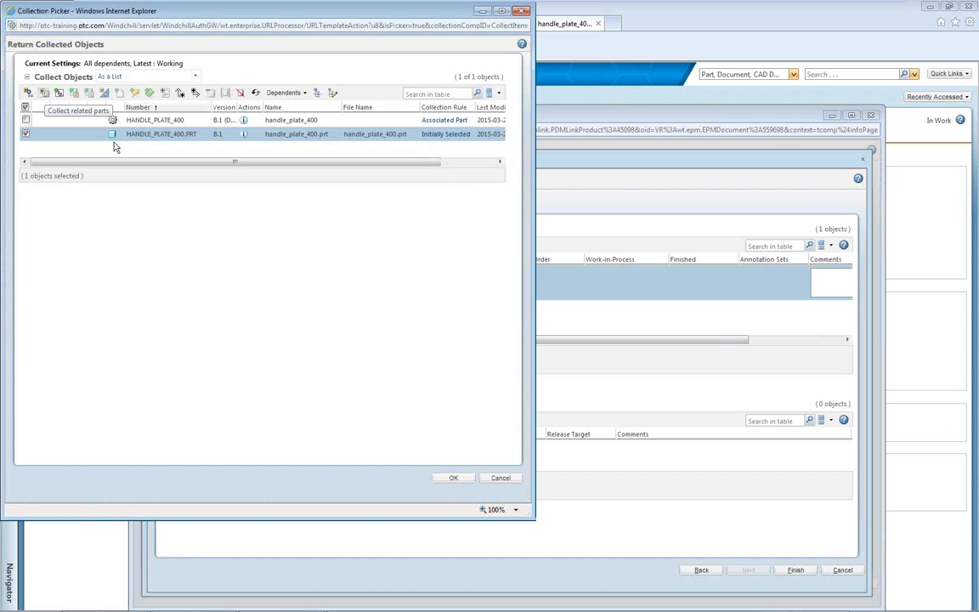
left_click(451, 479)
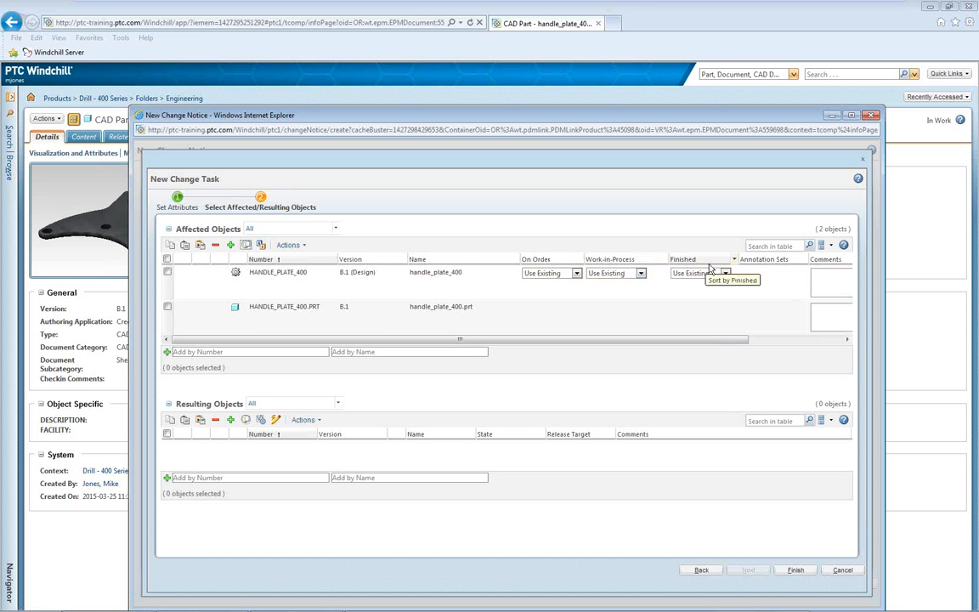
Set the HANDLE_PLATE_400 dispositions to Return for On Order and Use Existing for both Work-in-Process and Finished
left_click(576, 273)
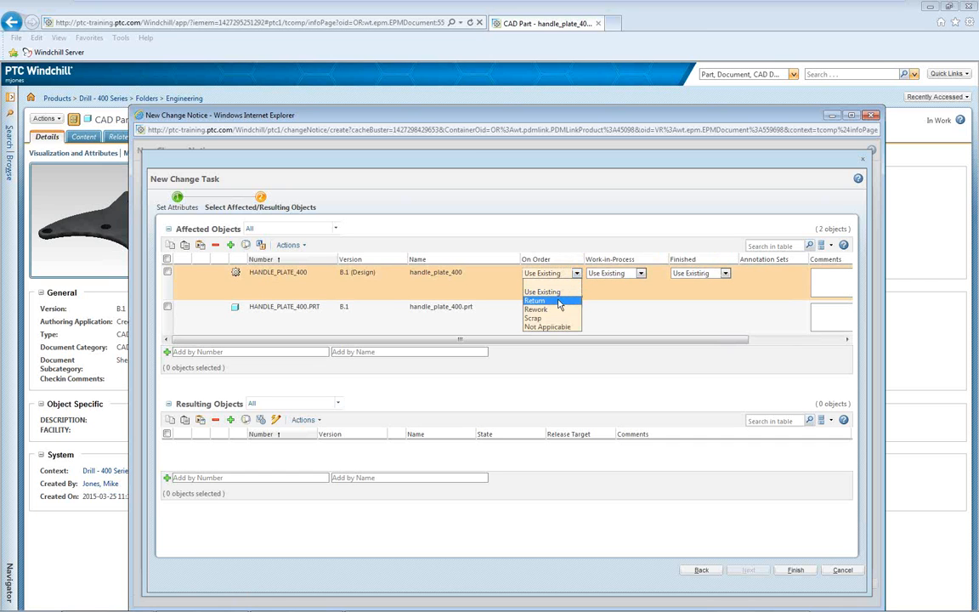
left_click(560, 302)
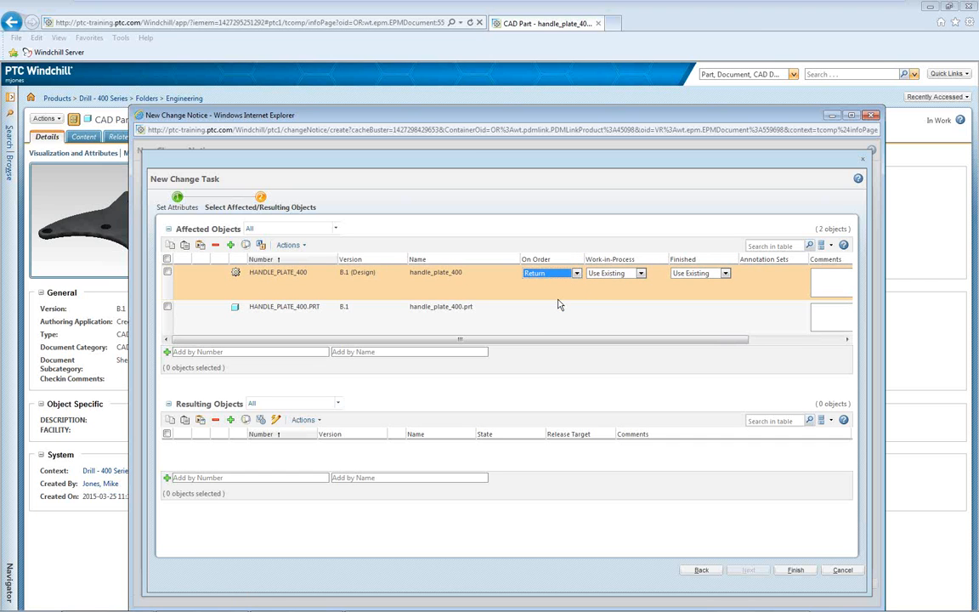
left_click(641, 274)
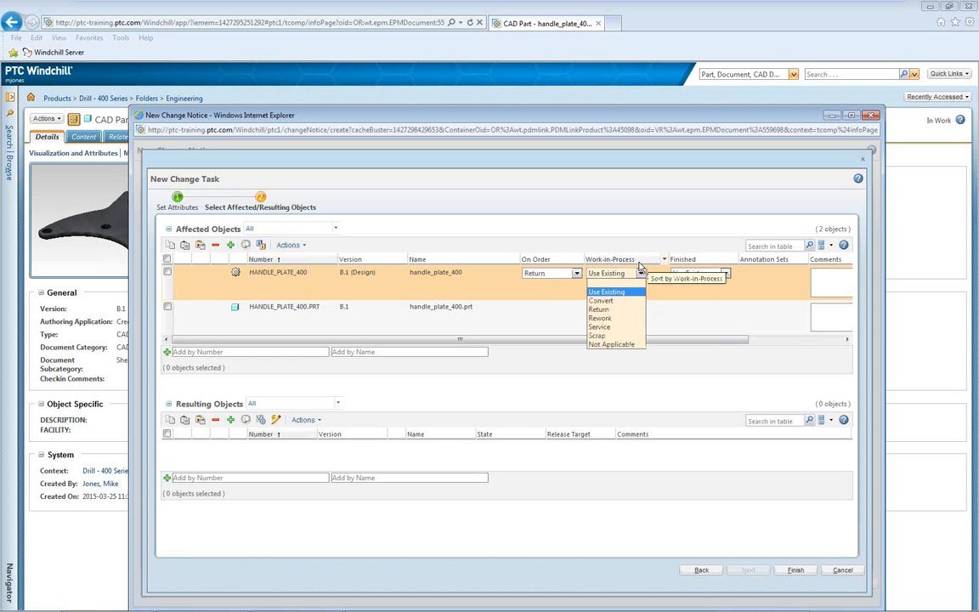
left_click(615, 337)
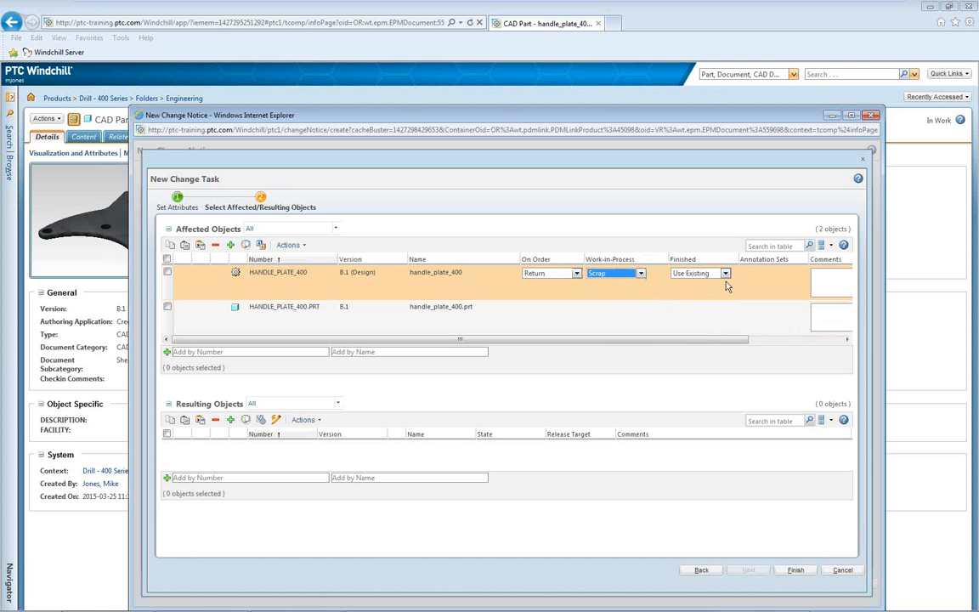
left_click(642, 273)
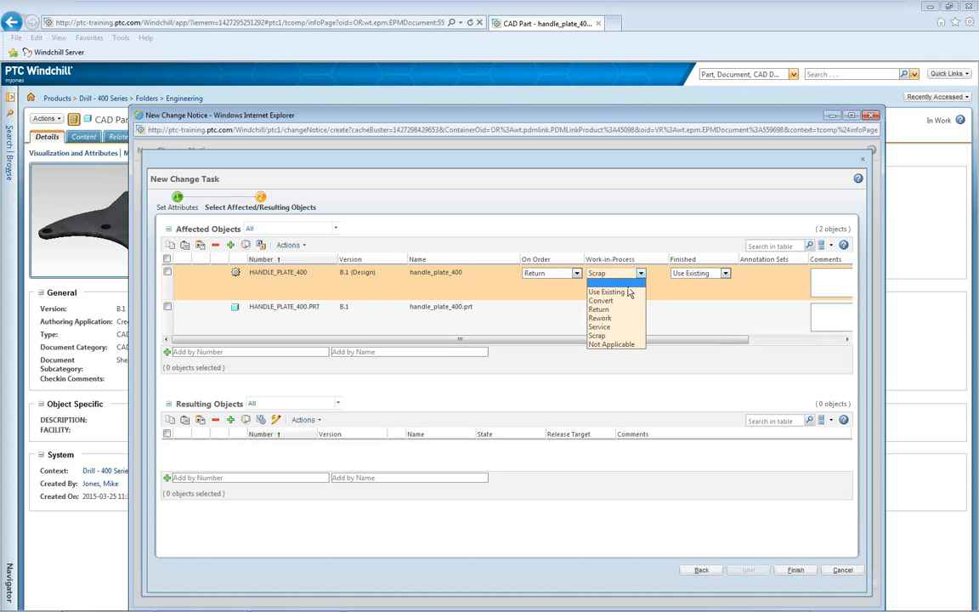
left_click(626, 292)
left_click(727, 274)
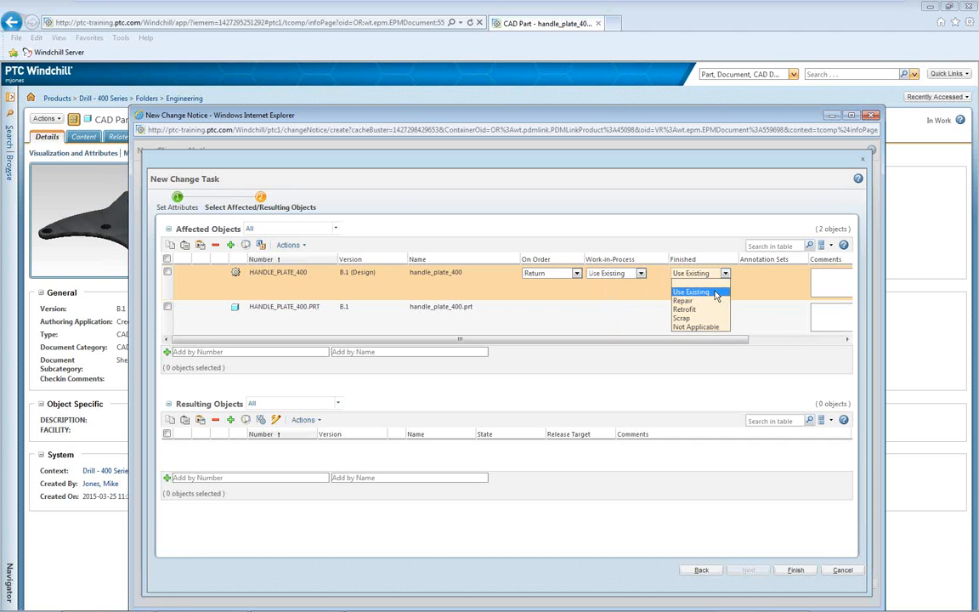
left_click(717, 293)
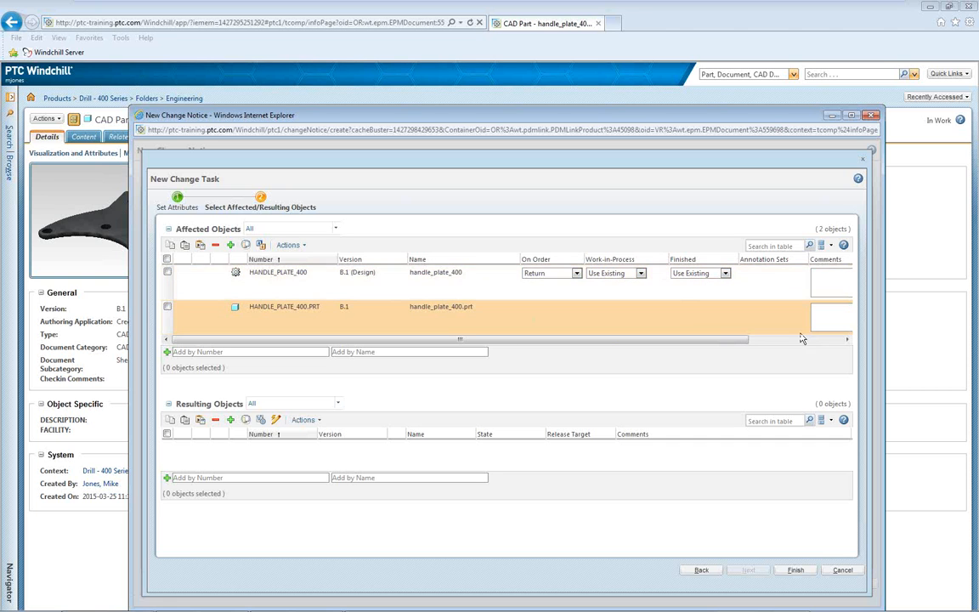
Revise both affected handle plate objects to revision C and add them to the resulting objects
left_click(167, 272)
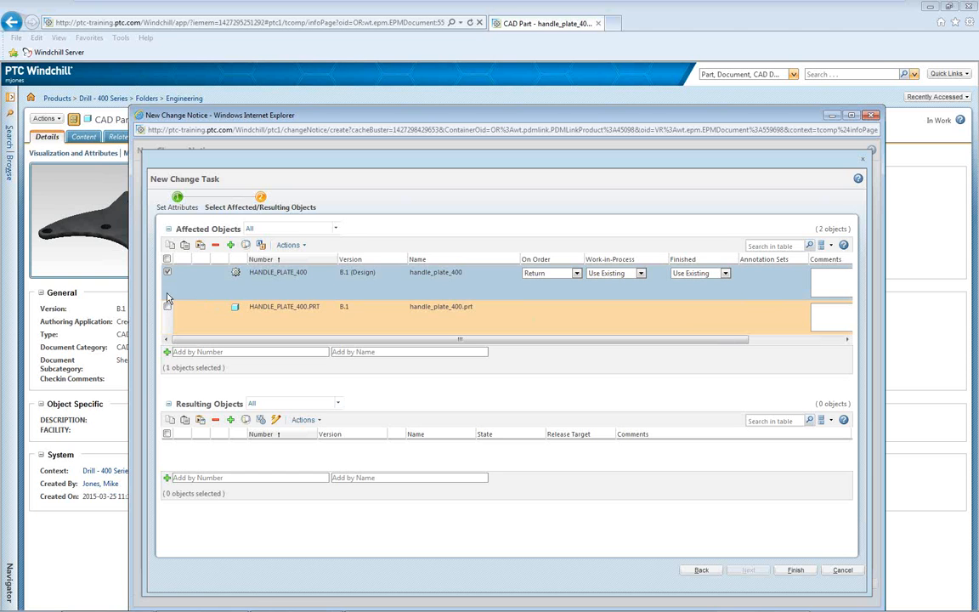
left_click(167, 308)
left_click(261, 246)
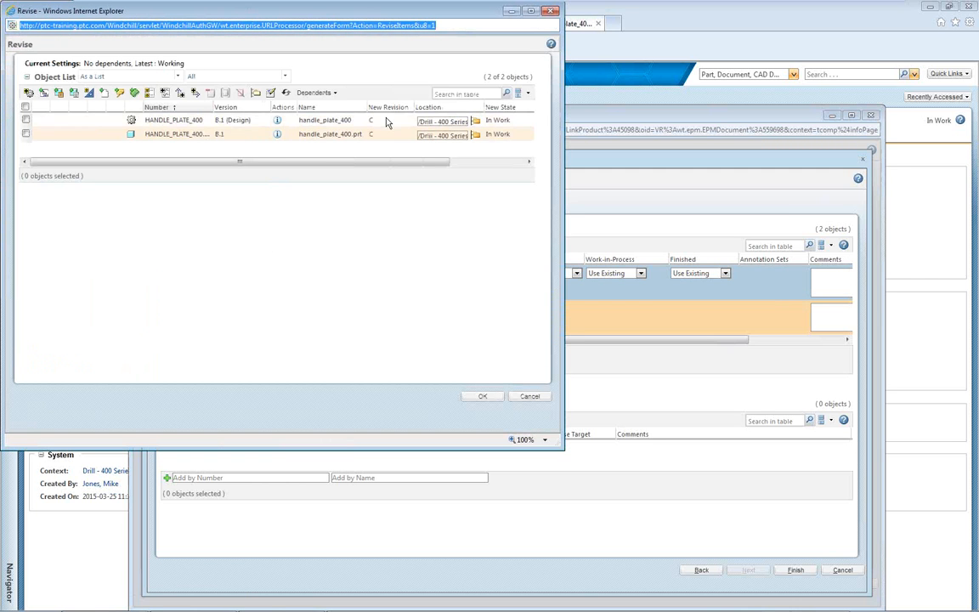
left_click(483, 396)
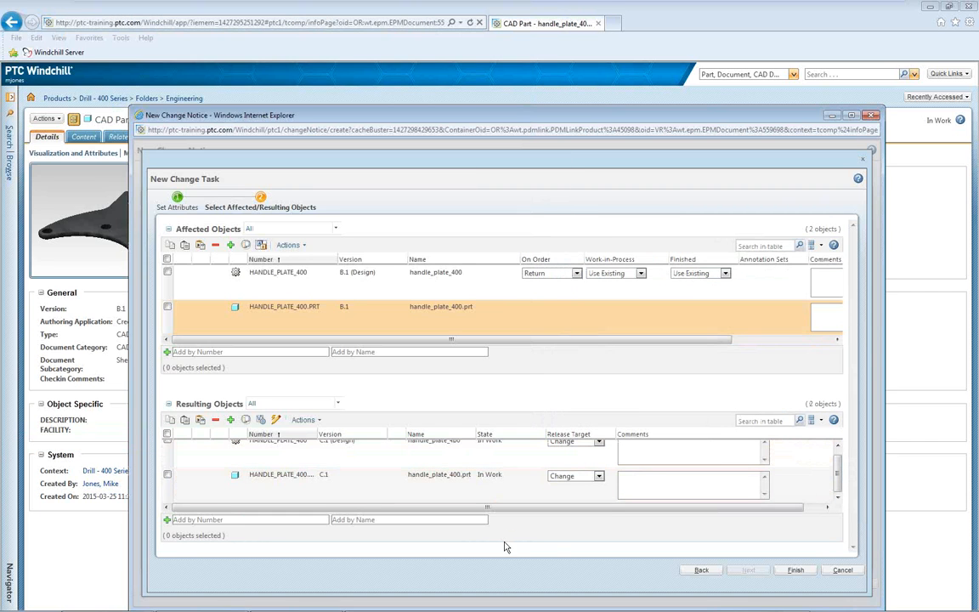
Start setting effectivity for the resulting HANDLE_PLATE_400 C.1 (Design) part, with type Date and qualifier Exact
left_click_drag(503, 542, 500, 561)
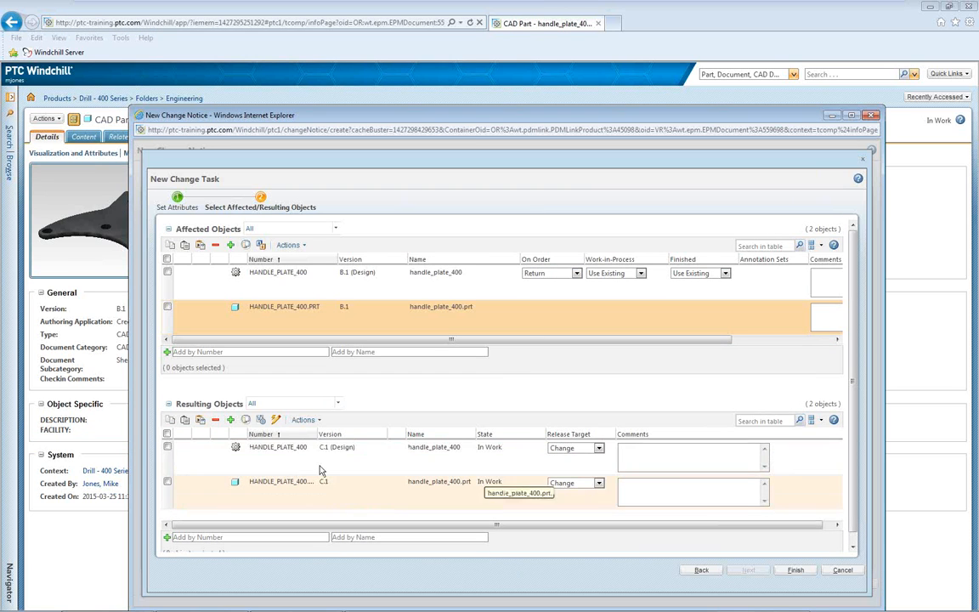
left_click(167, 448)
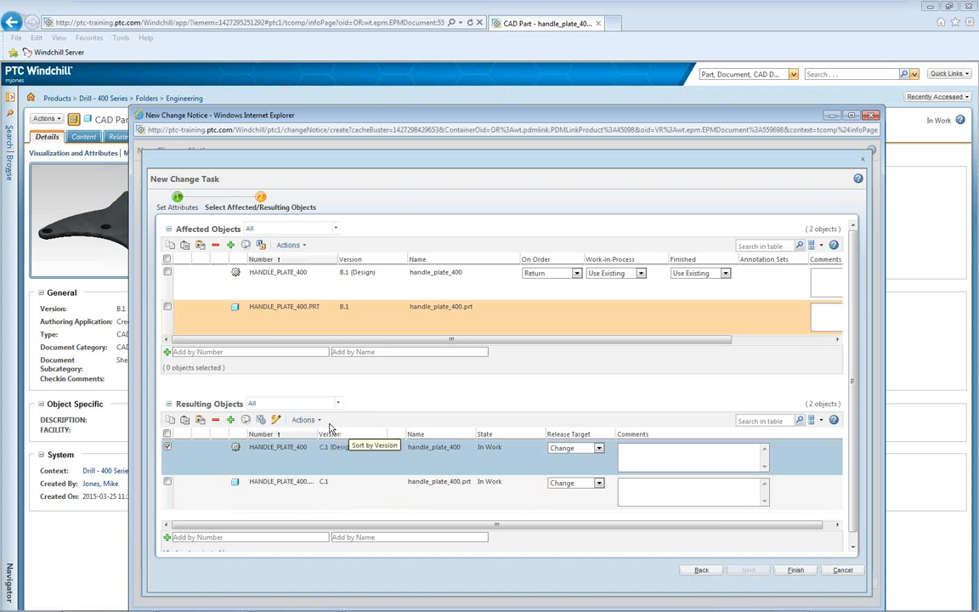
left_click(304, 420)
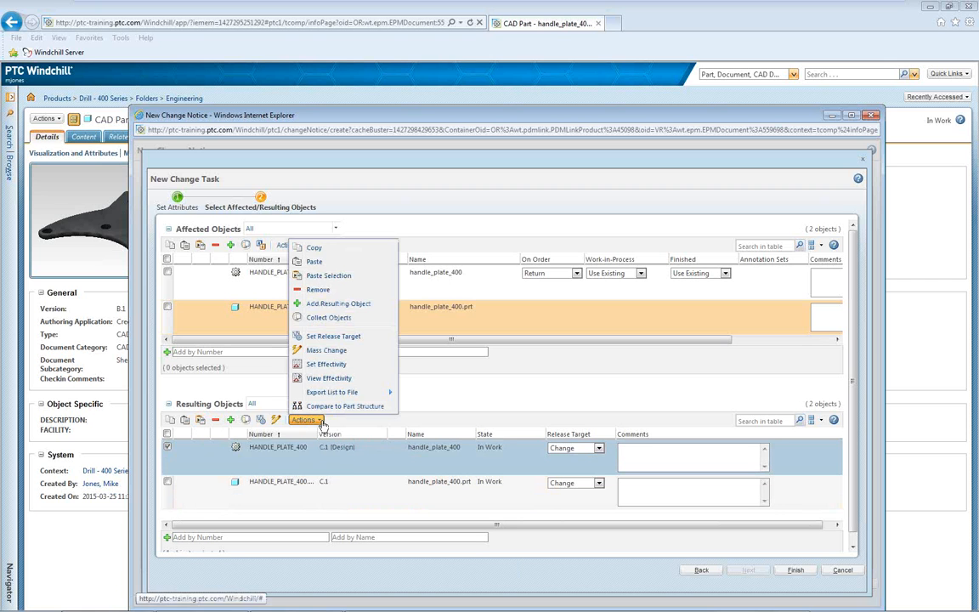
left_click(335, 366)
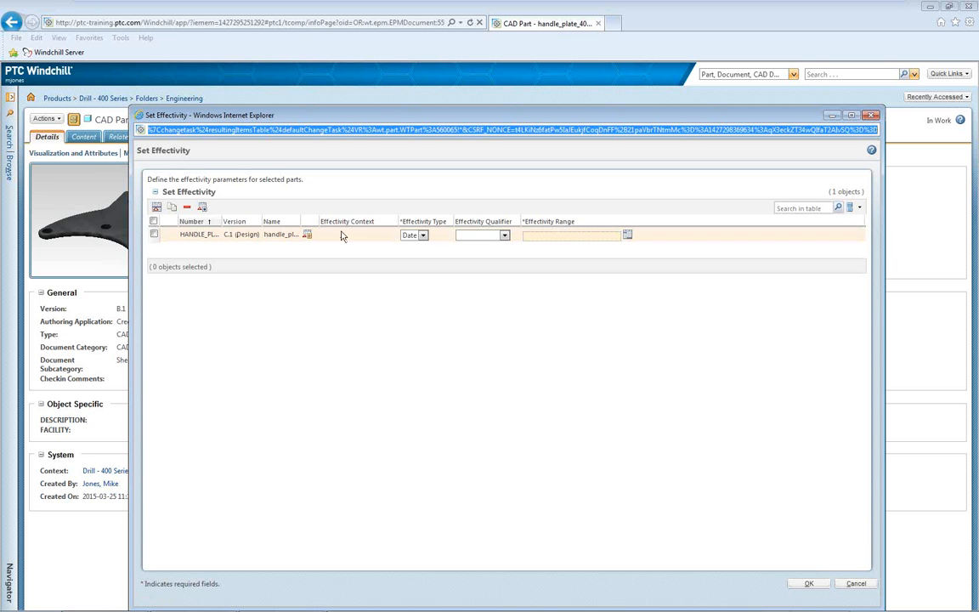
left_click(424, 236)
left_click(459, 246)
left_click(505, 236)
left_click(472, 252)
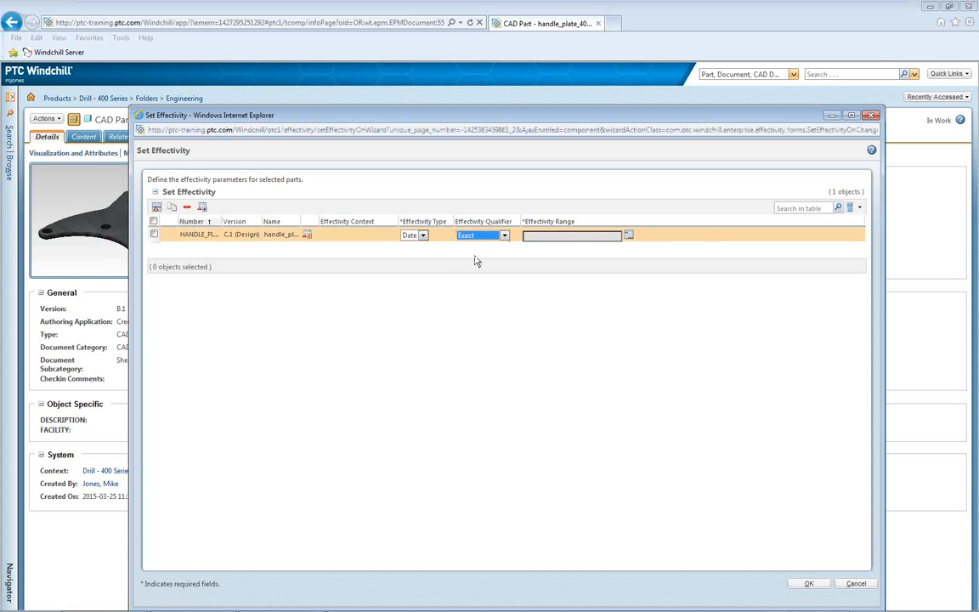
Add an open-ended effectivity range starting 4/1/2015 for the handle plate part and apply the effectivity
left_click(628, 236)
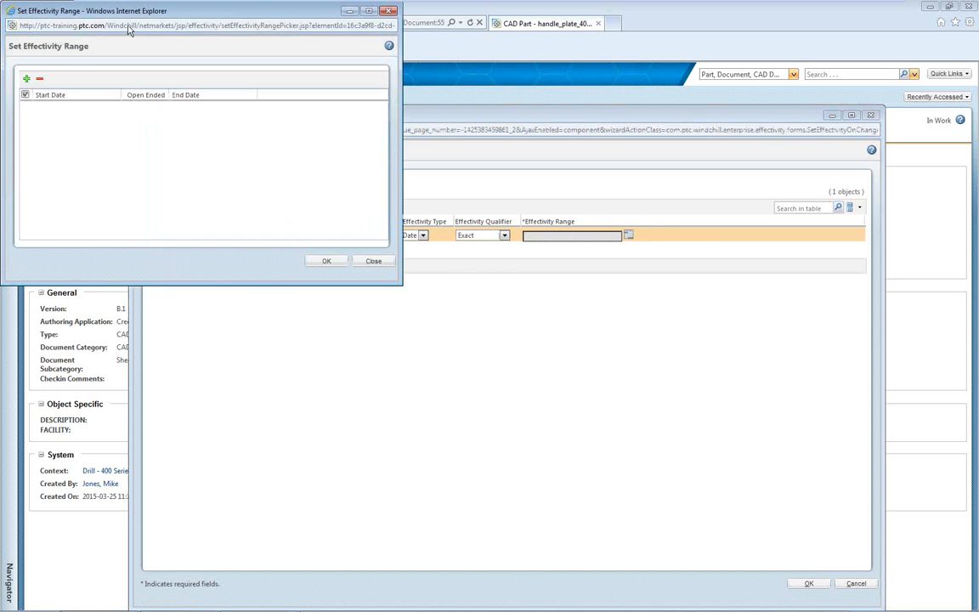
left_click(27, 79)
left_click(92, 109)
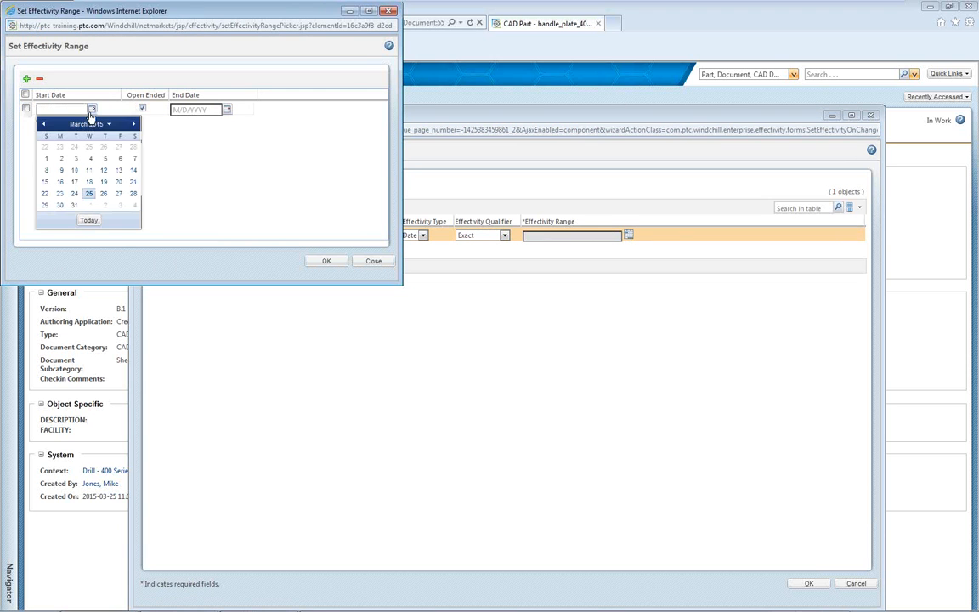
left_click(90, 206)
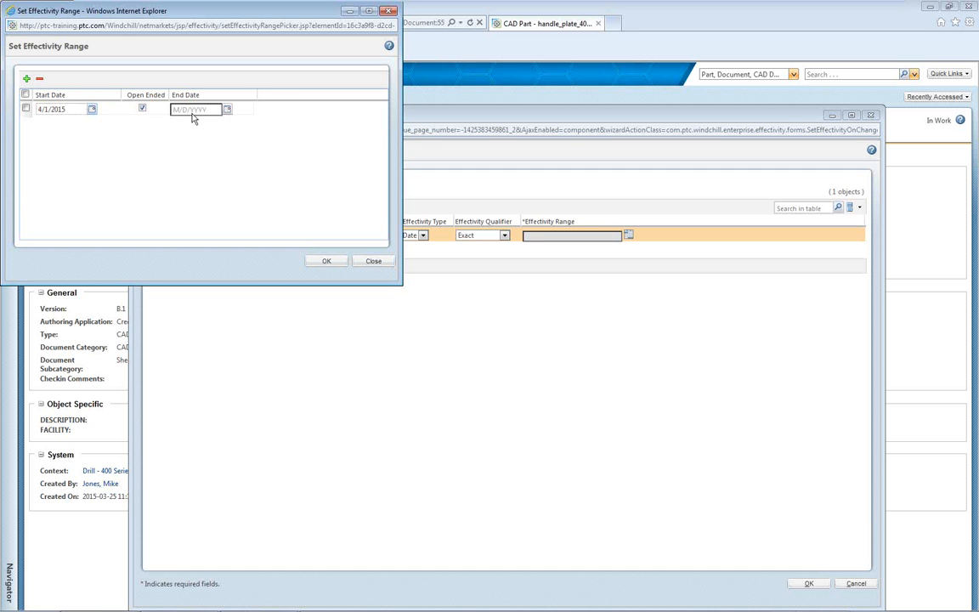
left_click(328, 263)
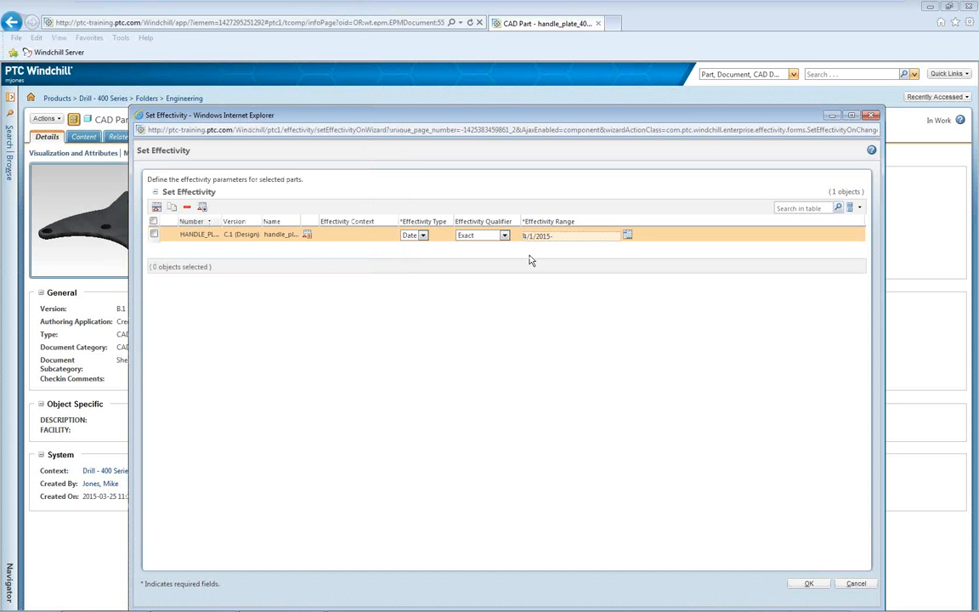
left_click(809, 584)
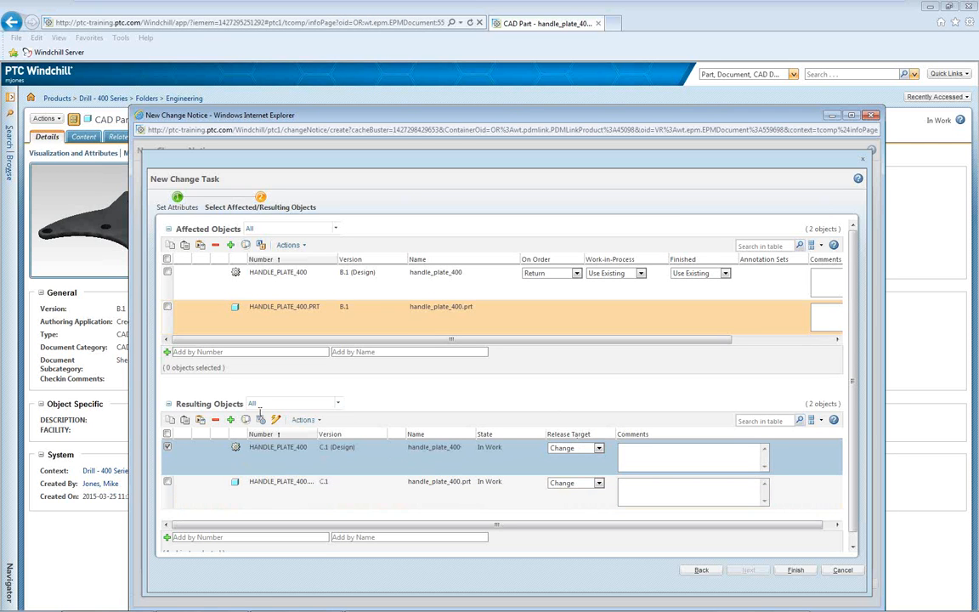
View the planned effectivity of the resulting HANDLE_PLATE_400 part and close the view
left_click(314, 420)
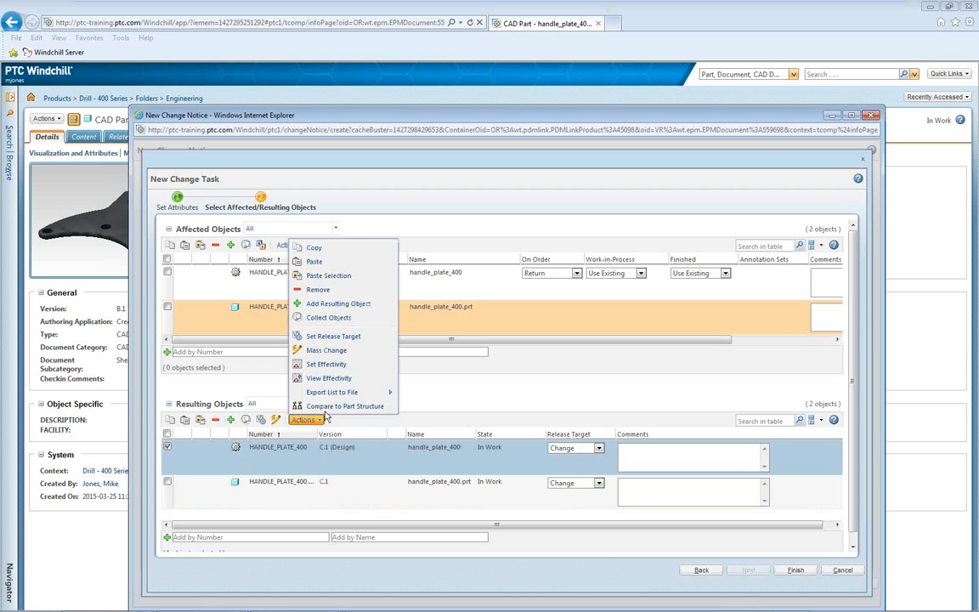
left_click(339, 379)
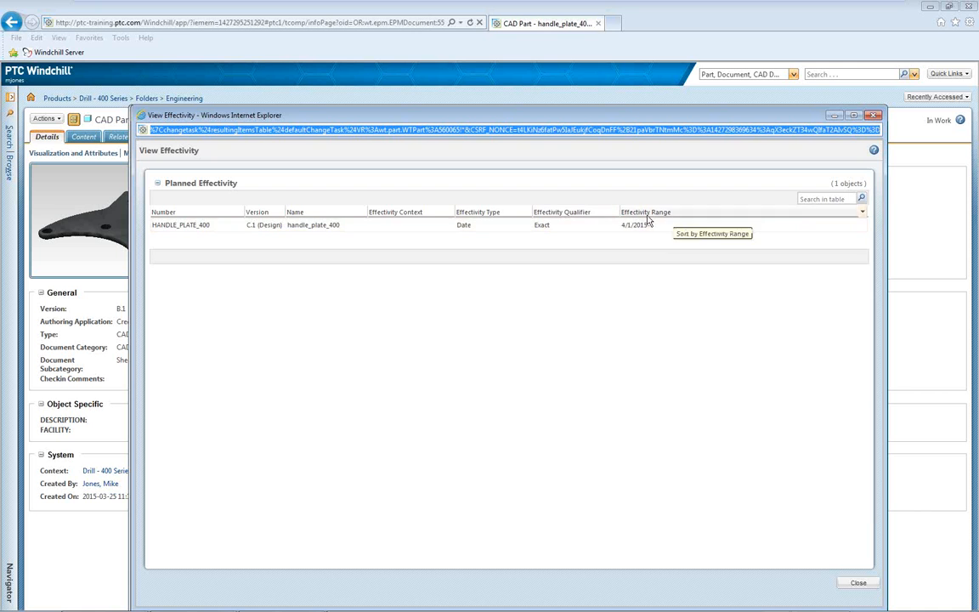
left_click(858, 583)
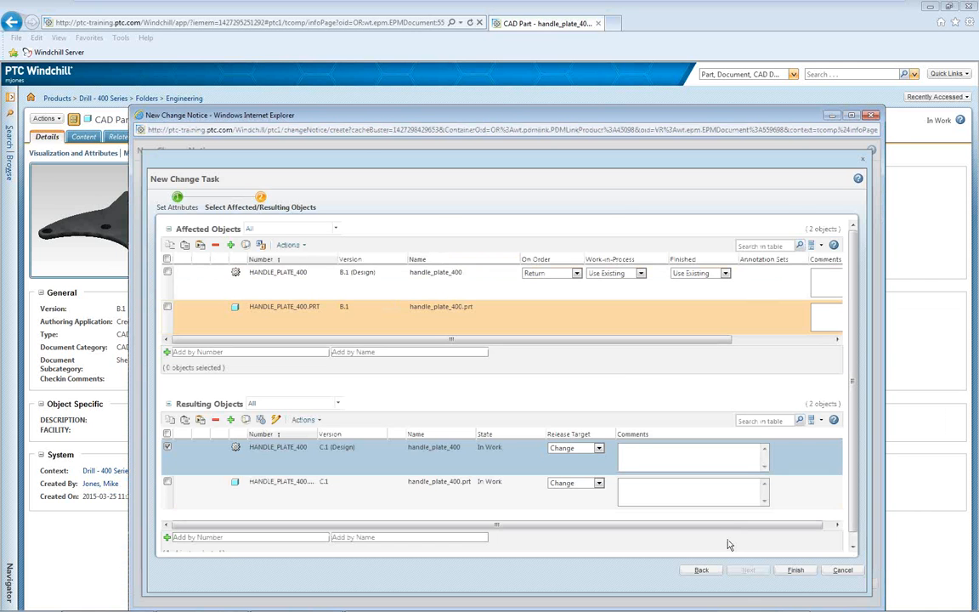
Finish the change task and the change notice, and submit the notice now
left_click(798, 570)
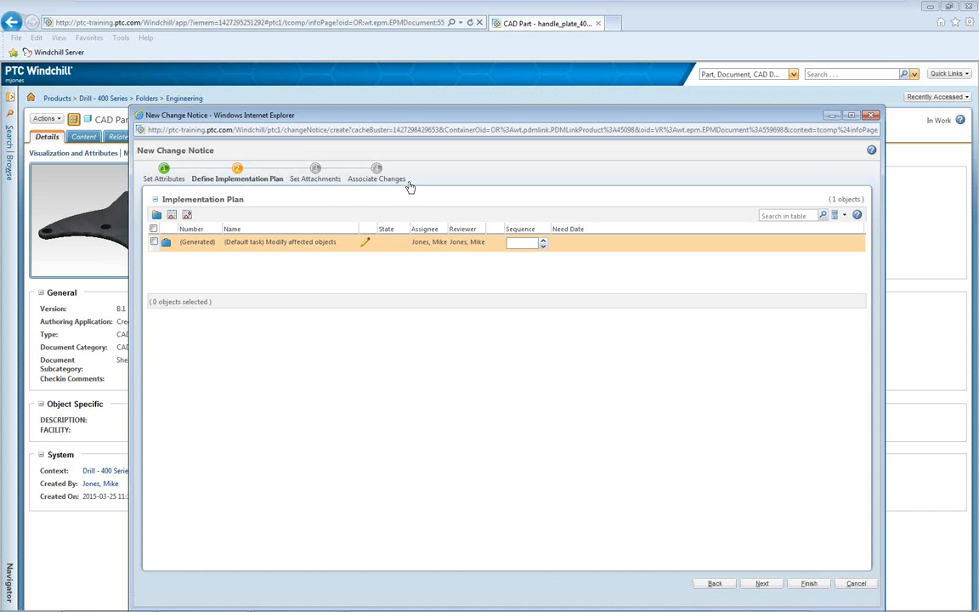
left_click(810, 584)
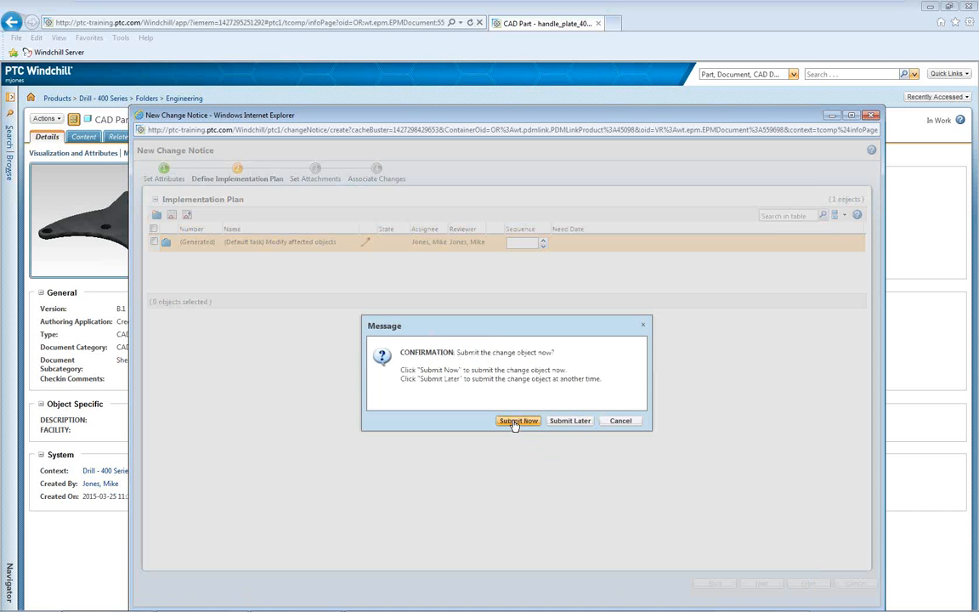
left_click(516, 421)
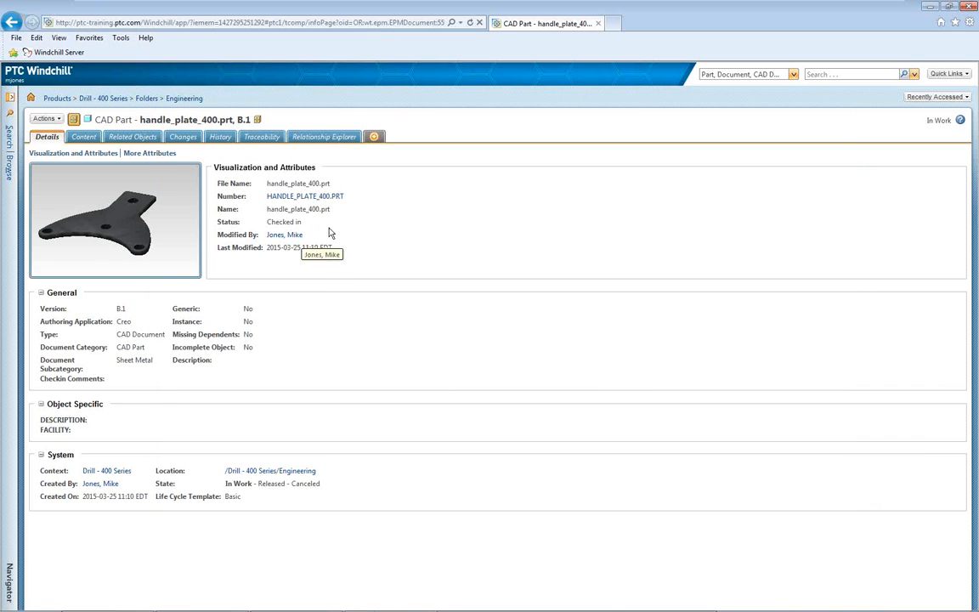
Open Change Task 00061 through its Complete Change Notice task in My Tasks, and edit it up to the affected and resulting objects
left_click(31, 99)
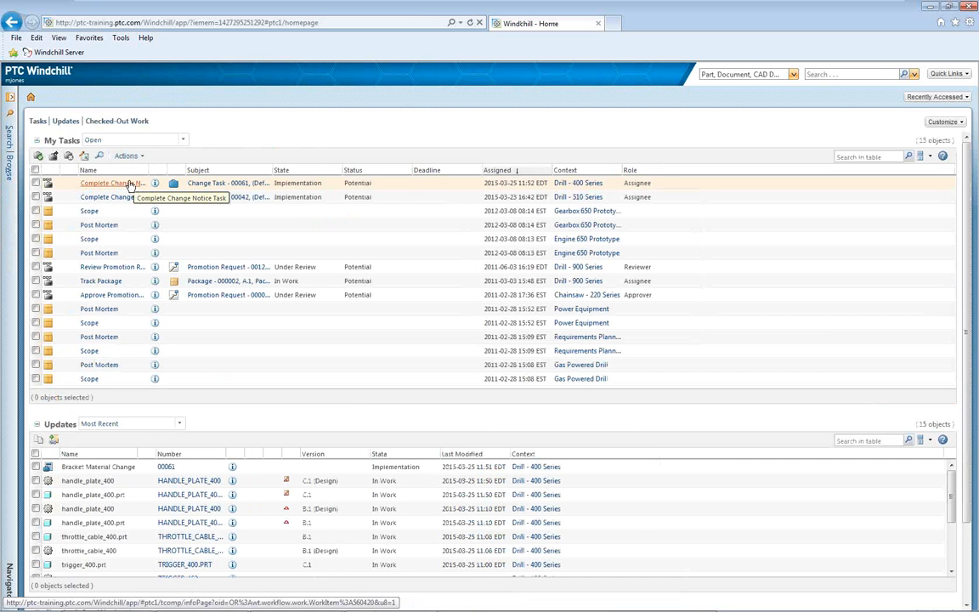
left_click(127, 183)
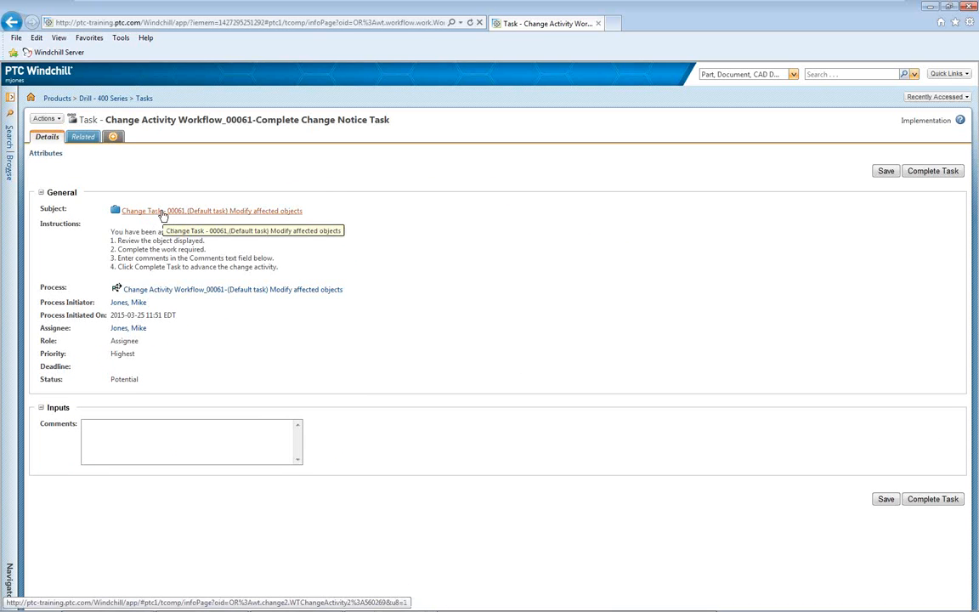
left_click(163, 213)
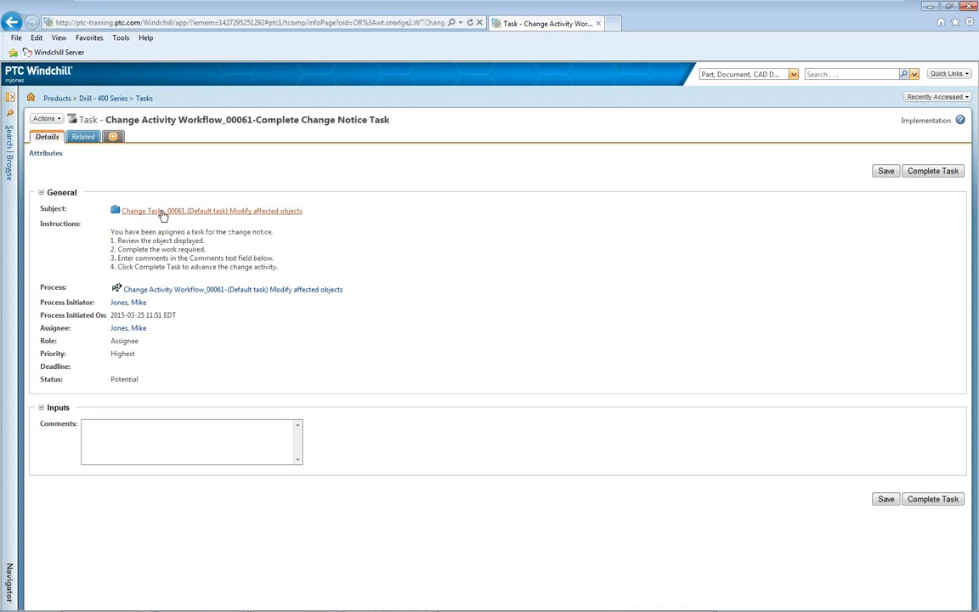
left_click(46, 118)
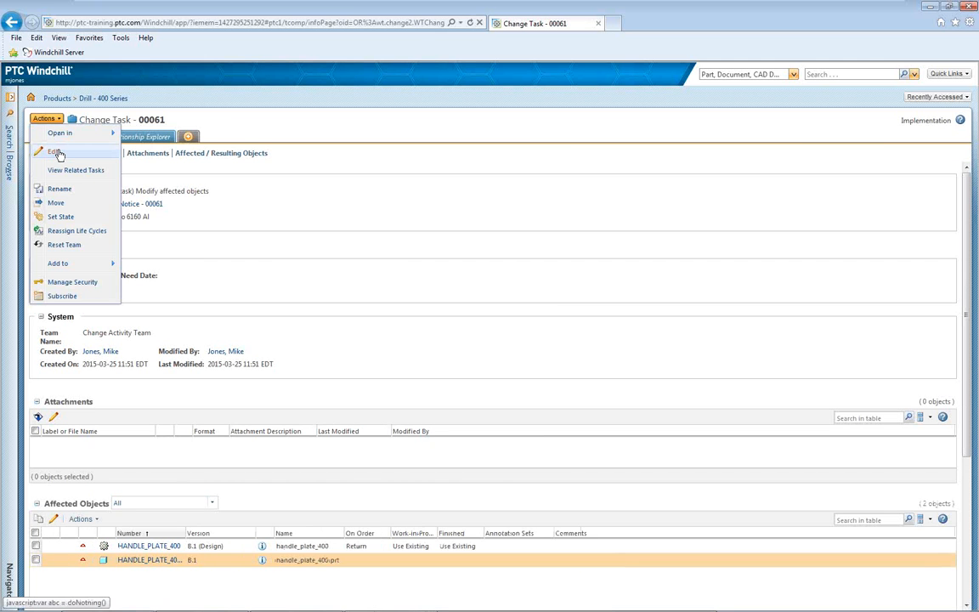
left_click(56, 152)
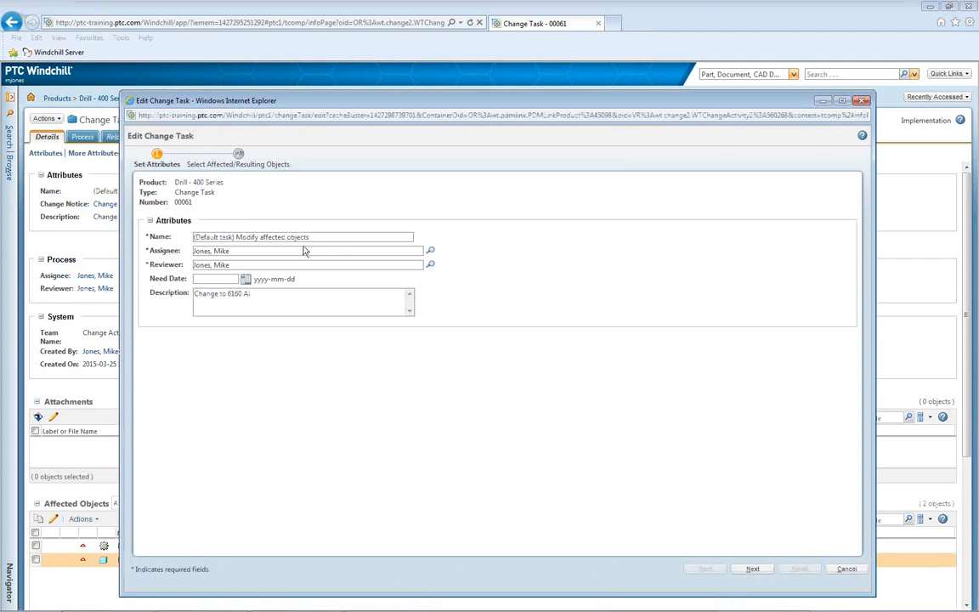
left_click(753, 570)
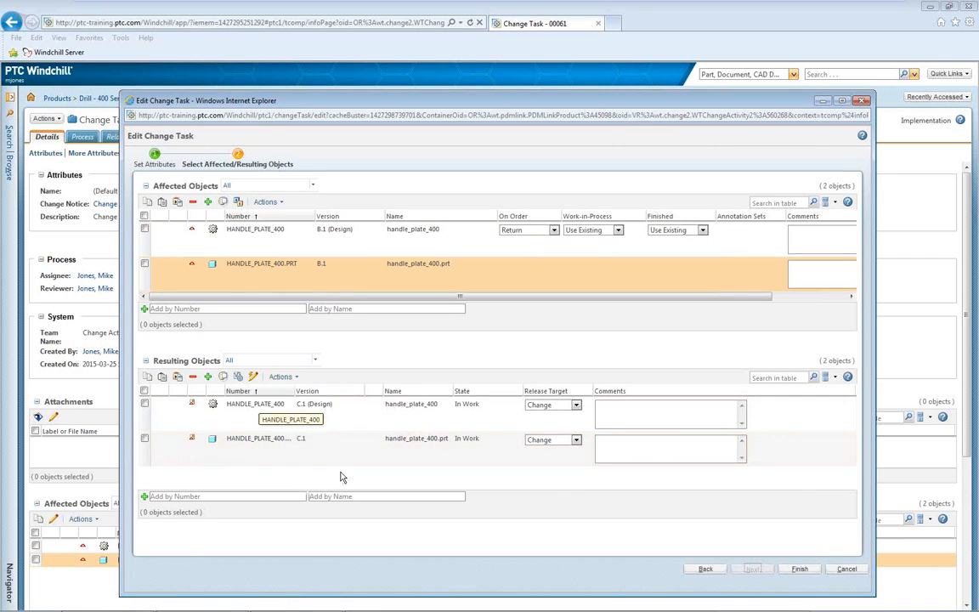
Review the planned effectivity of the resulting HANDLE_PLATE_400 part in the submitted change task, and finish the edit
left_click(145, 405)
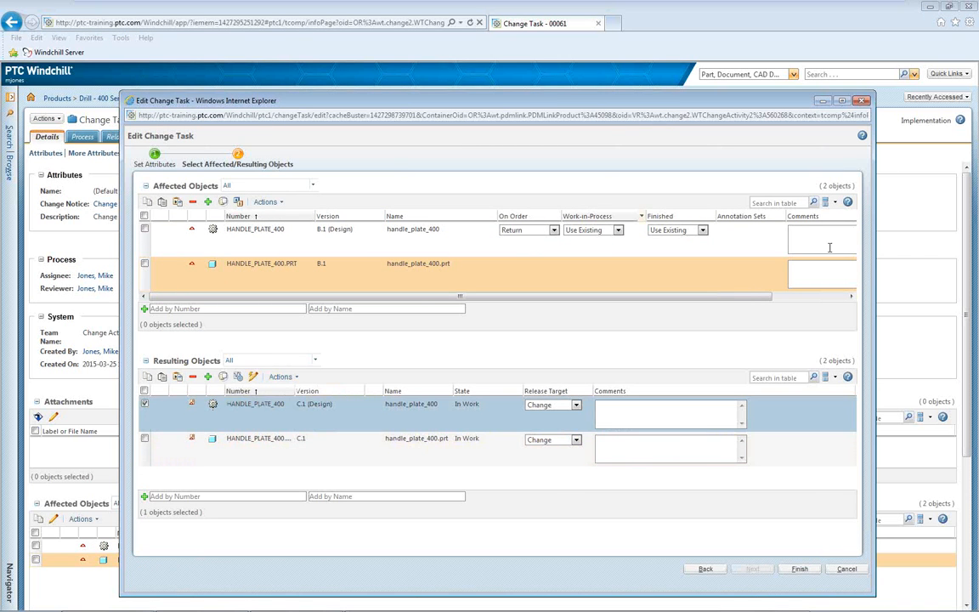
left_click(297, 376)
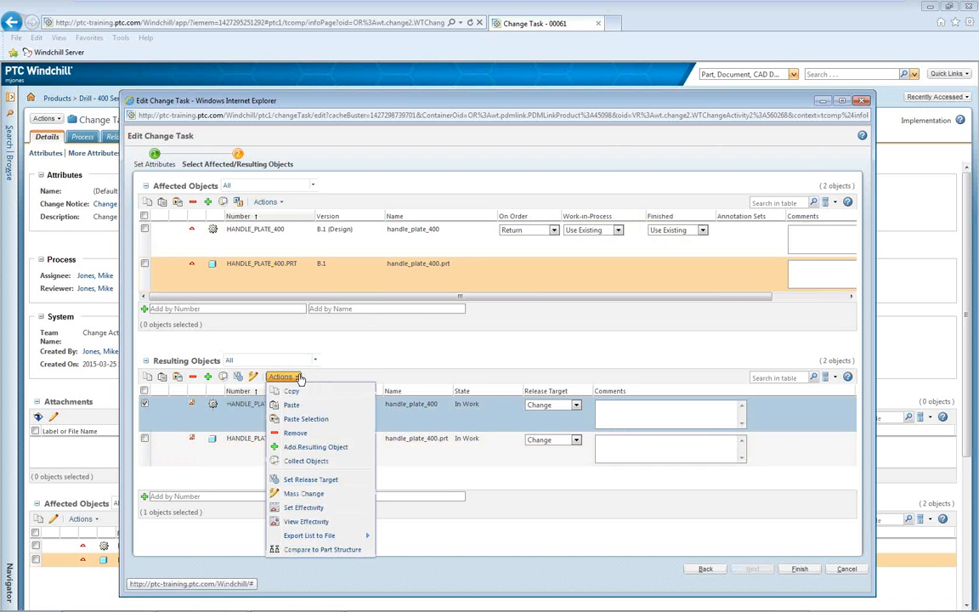
left_click(306, 522)
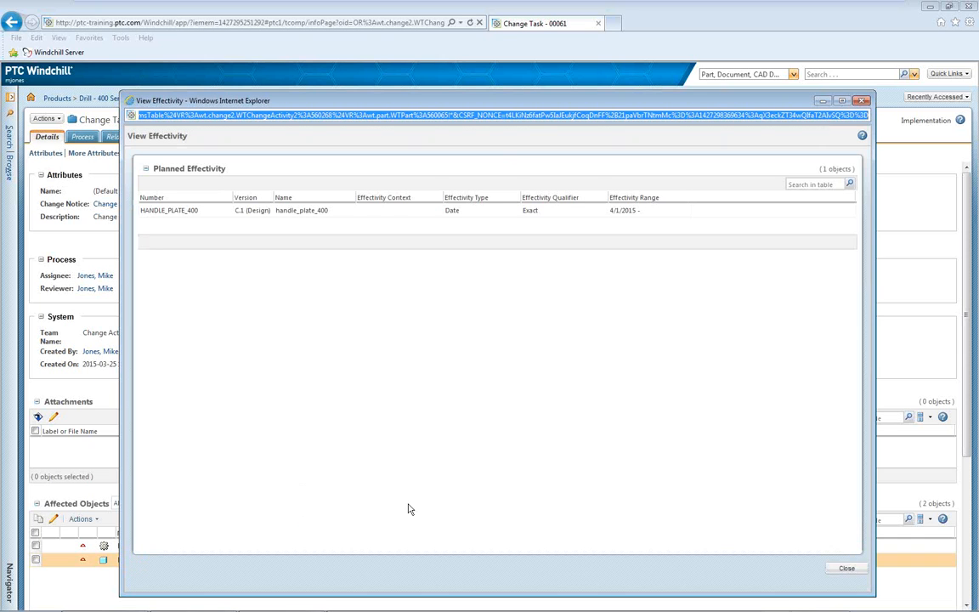
left_click(846, 568)
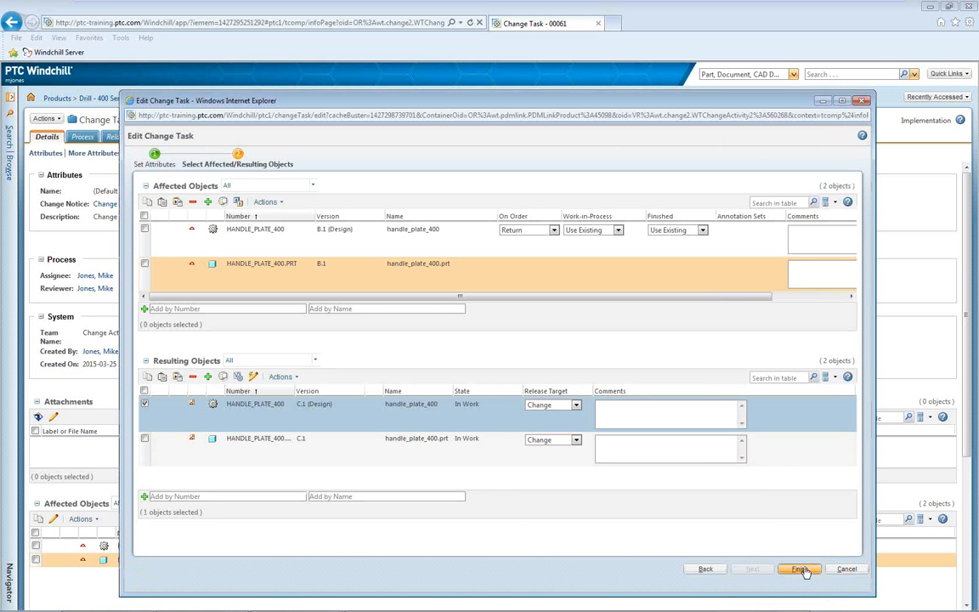
left_click(803, 569)
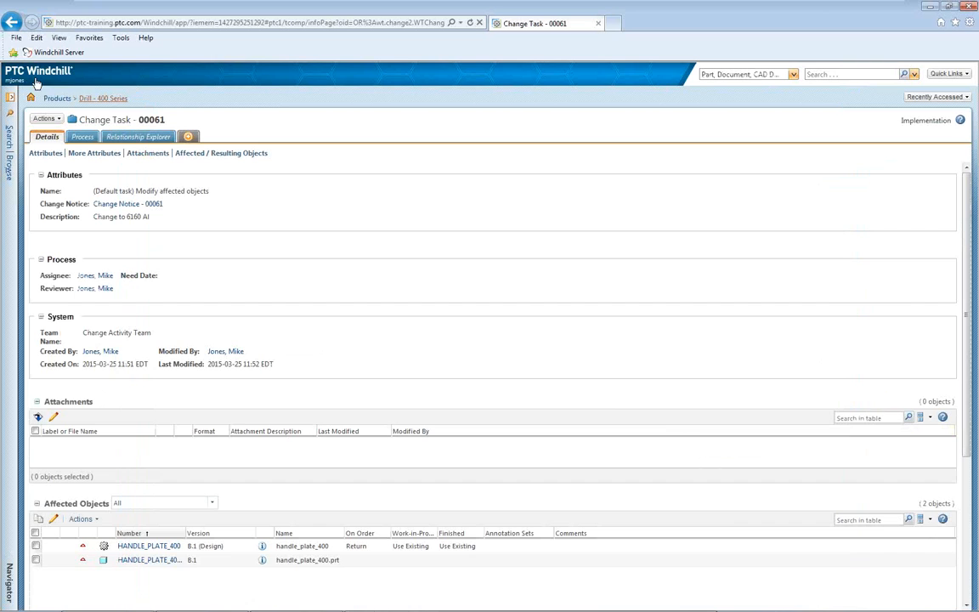
Complete the Complete Change Notice task for 00061, and complete its Review Change Notice task with the Complete routing option
left_click(11, 22)
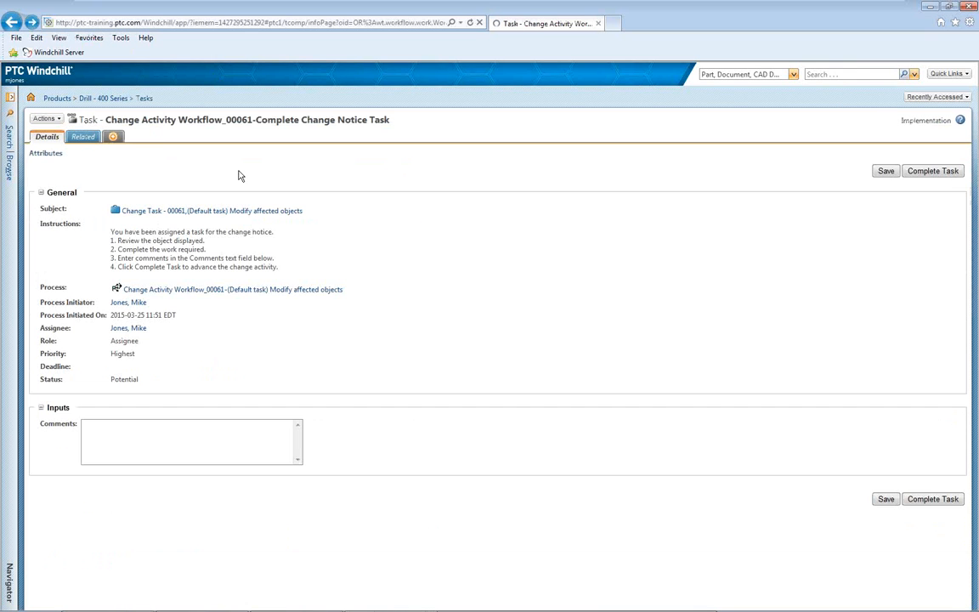
left_click(936, 174)
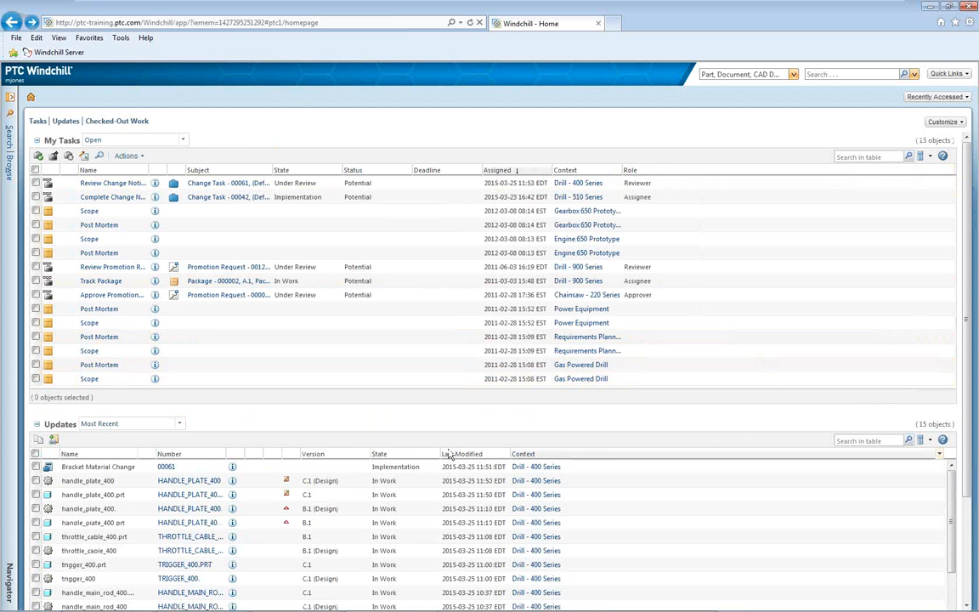
left_click(93, 183)
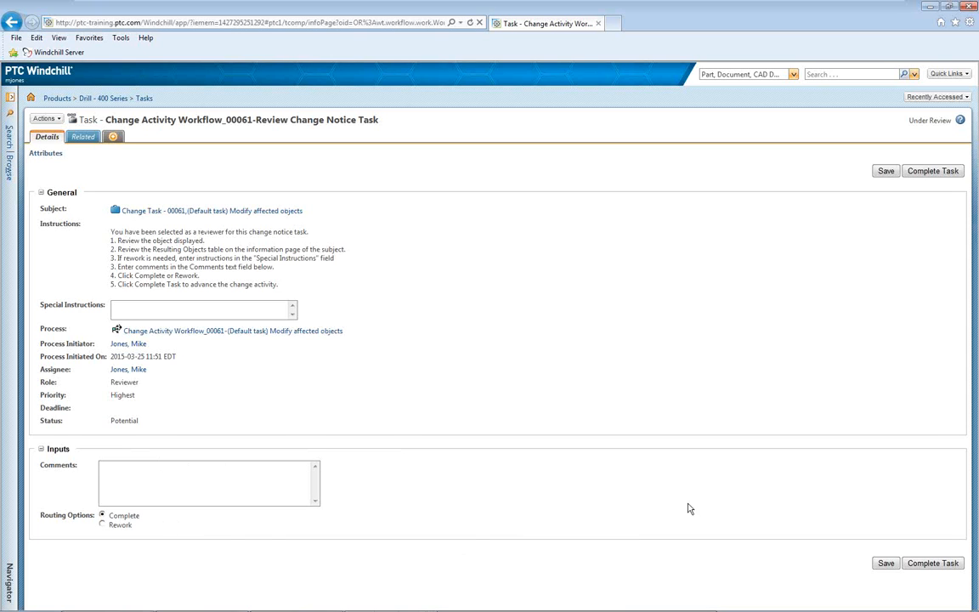
left_click(934, 564)
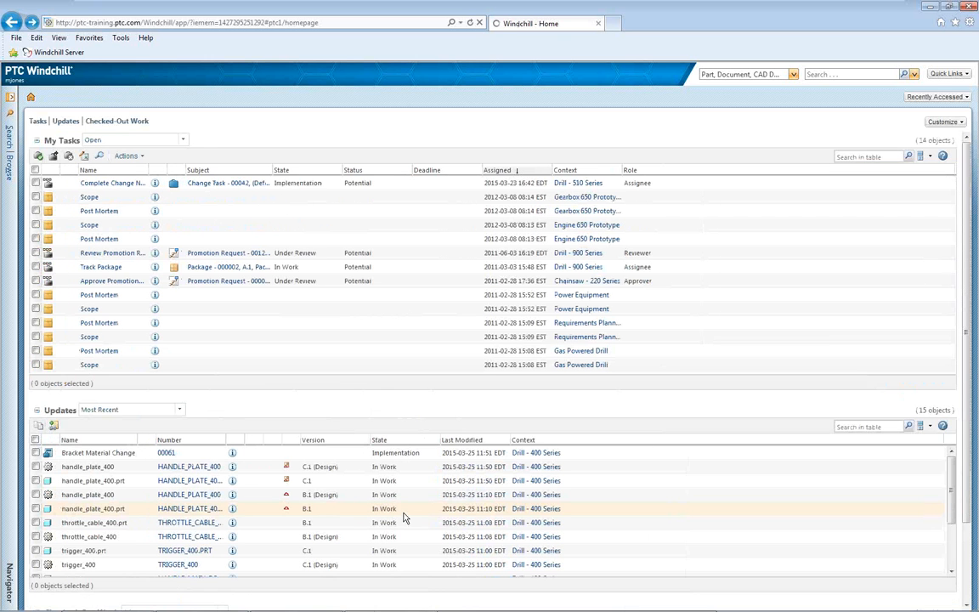
Cancel the leftover Find Part and Add Effectivity windows and switch back to a Windchill home window
left_click(486, 602)
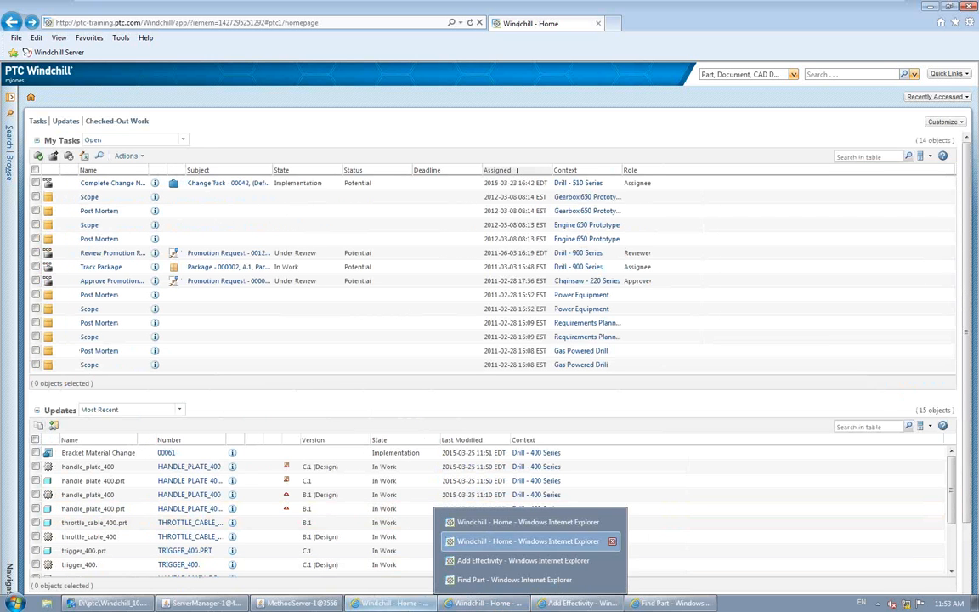
left_click(387, 608)
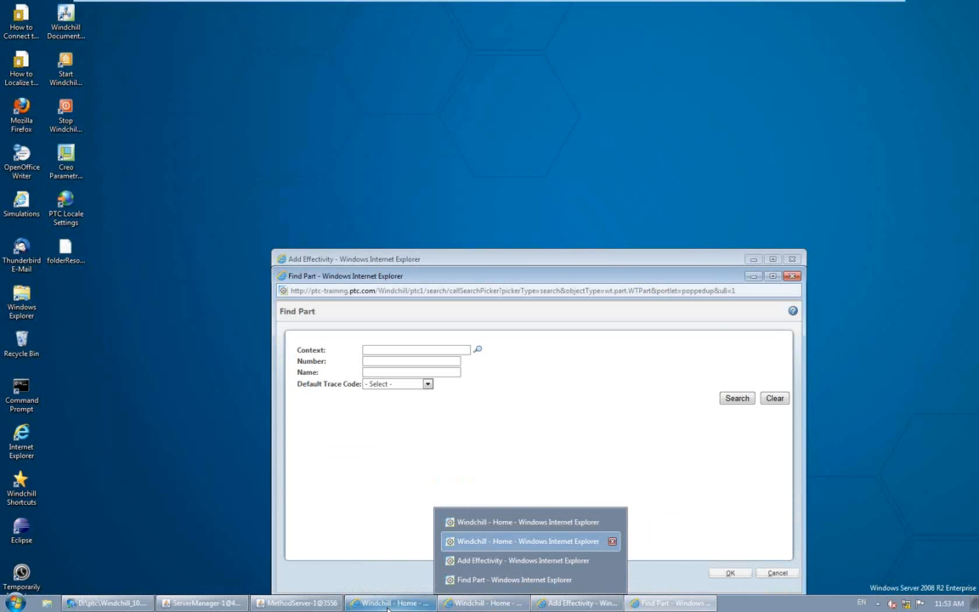
left_click(778, 573)
left_click(784, 556)
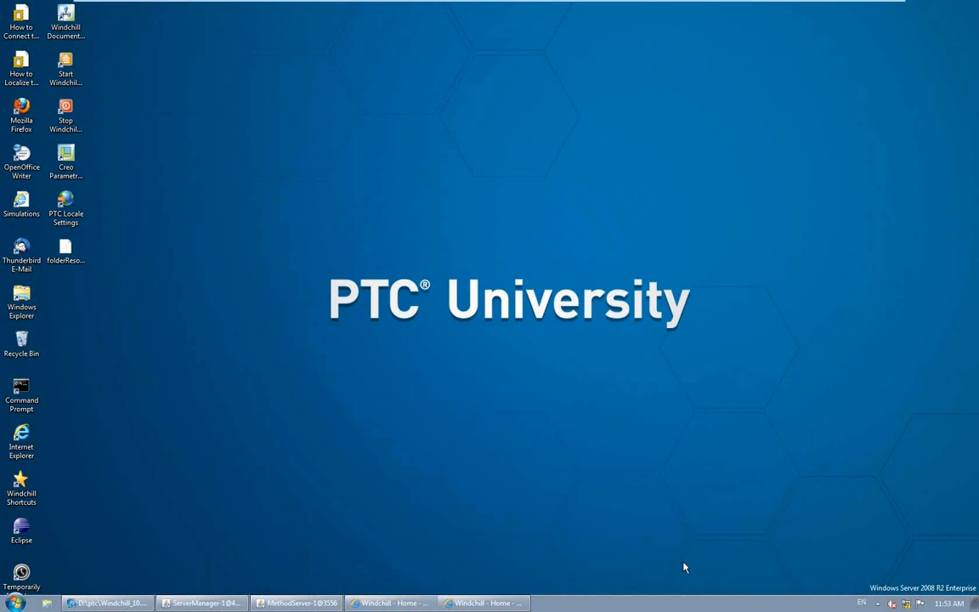
left_click(488, 605)
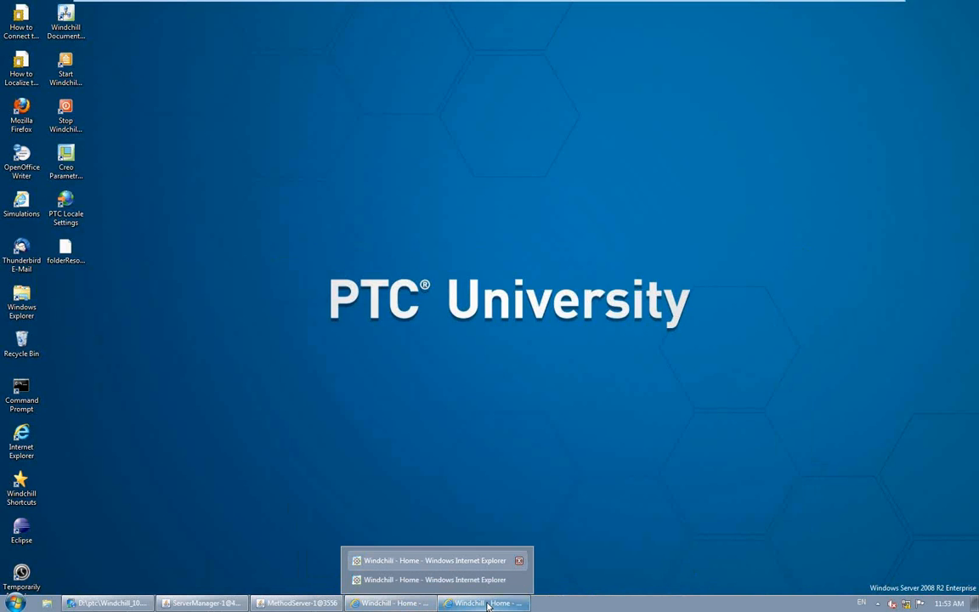
Complete the Audit Change Notice task for change notice 00061 in the administrator's Windchill session, using the Complete routing option
left_click(434, 579)
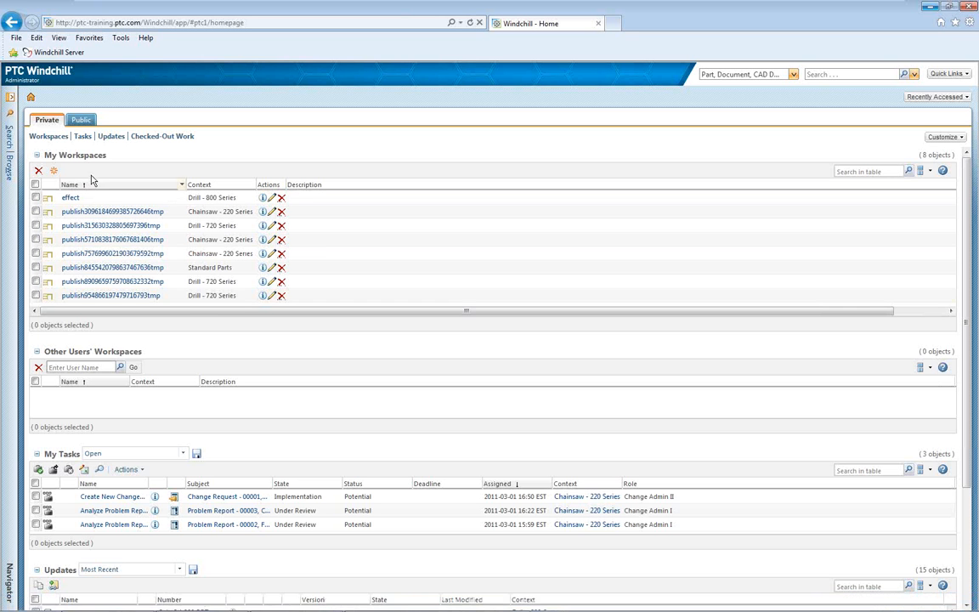
left_click(9, 170)
left_click(30, 99)
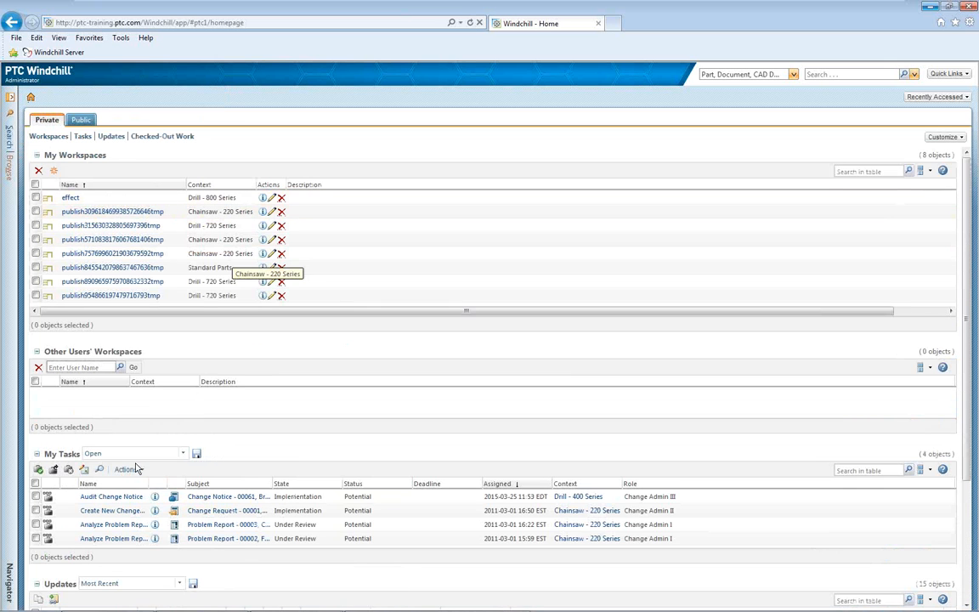
left_click(111, 498)
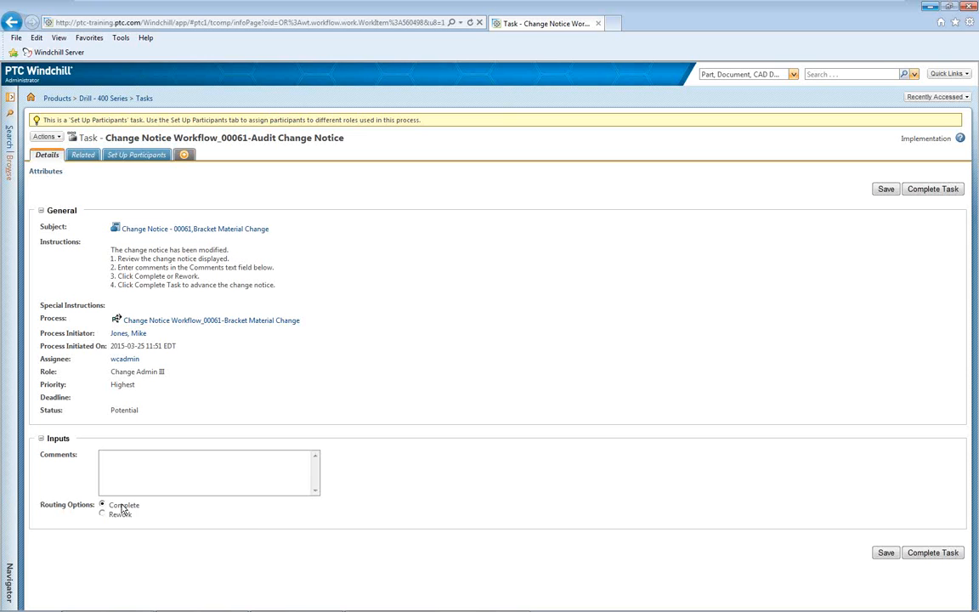
left_click(933, 553)
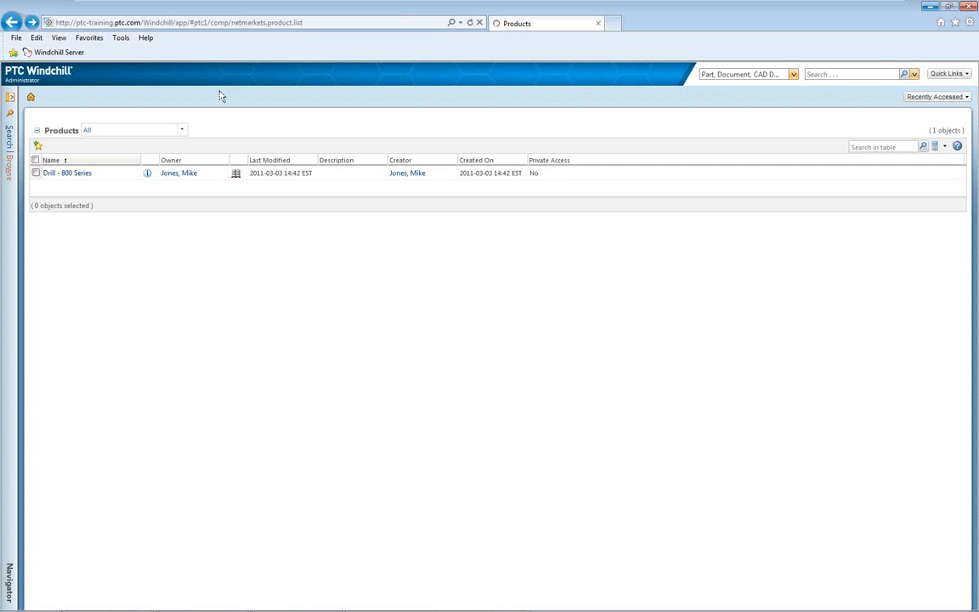
Switch to the engineer's Windchill session and open the recently accessed Engineering folder of Drill - 400 Series
left_click(931, 6)
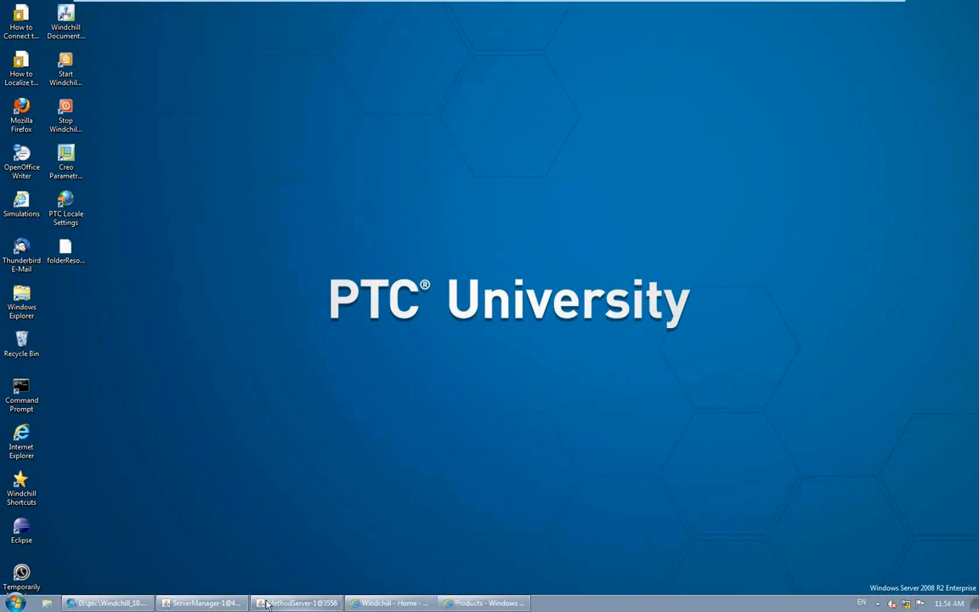
left_click(459, 603)
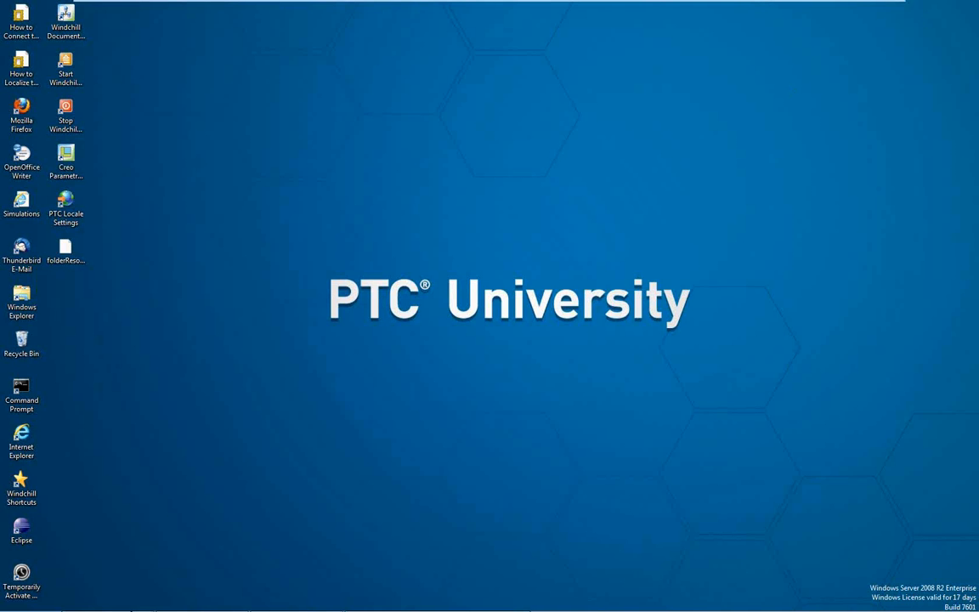
left_click(391, 604)
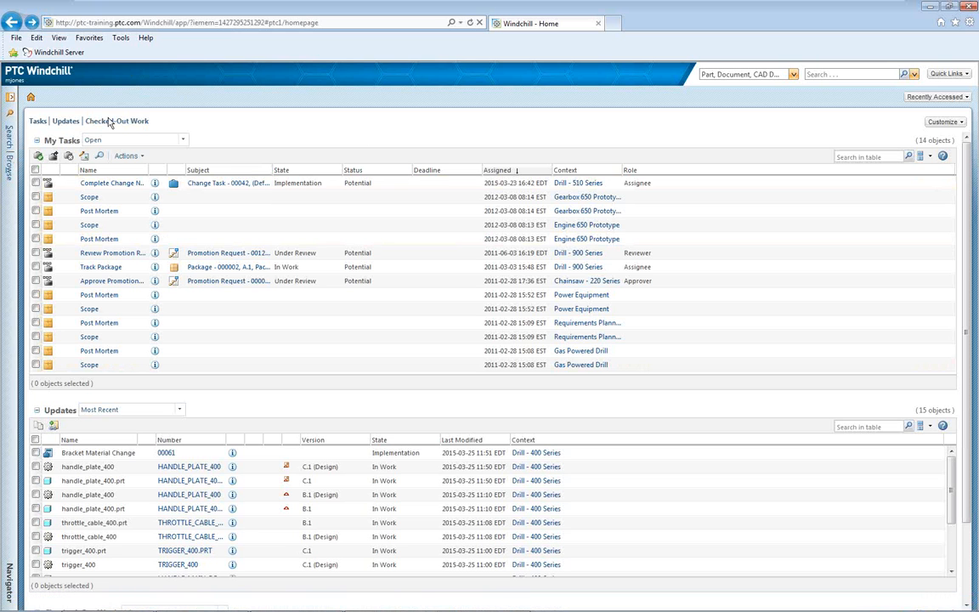
left_click(935, 96)
left_click(808, 153)
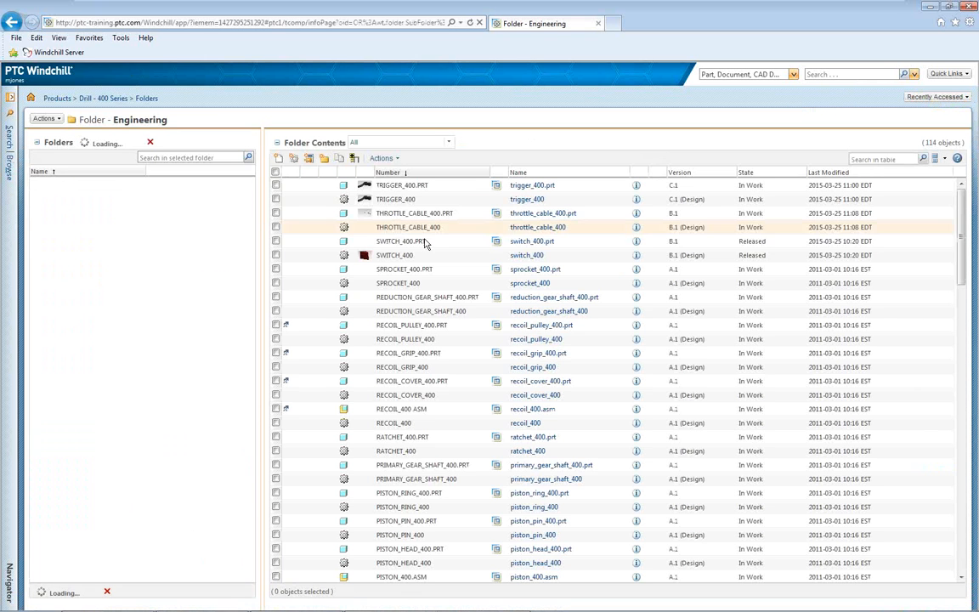
Locate the released HANDLE_PLATE_400 part, version C.1 (Design), in the Engineering folder and open its information page
scroll(491, 377, "down", 3)
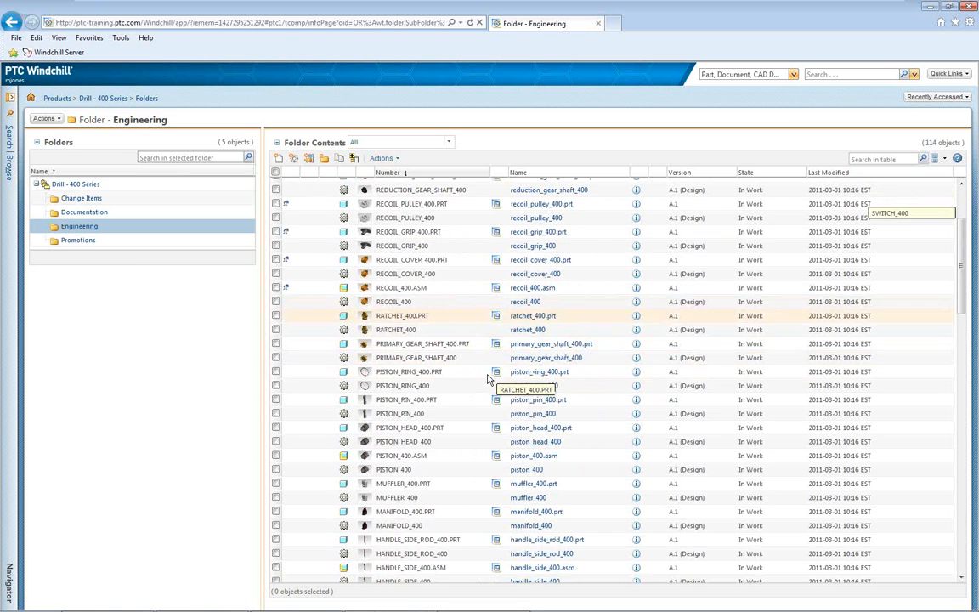
scroll(489, 377, "down", 3)
scroll(490, 389, "down", 3)
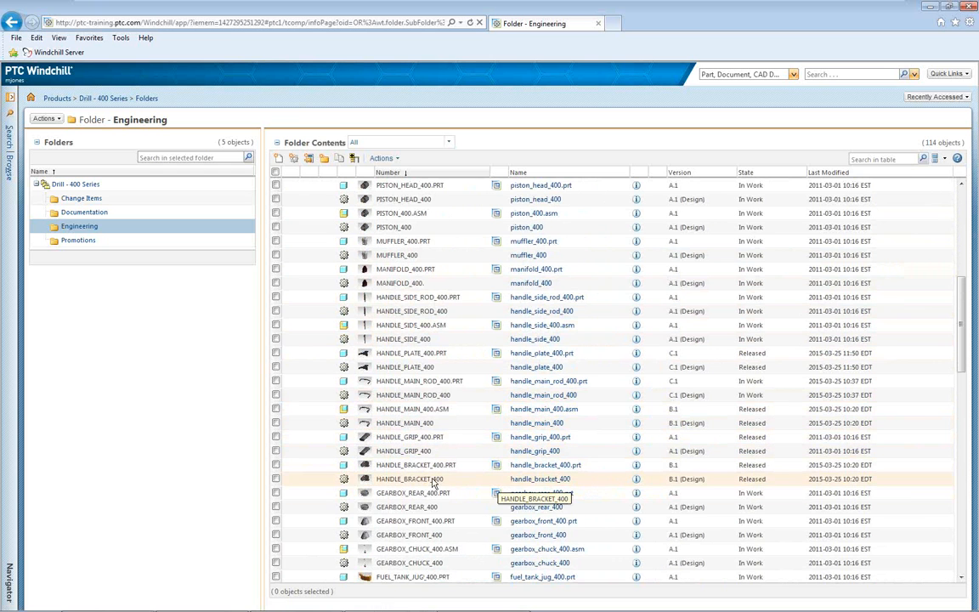
scroll(476, 488, "down", 2)
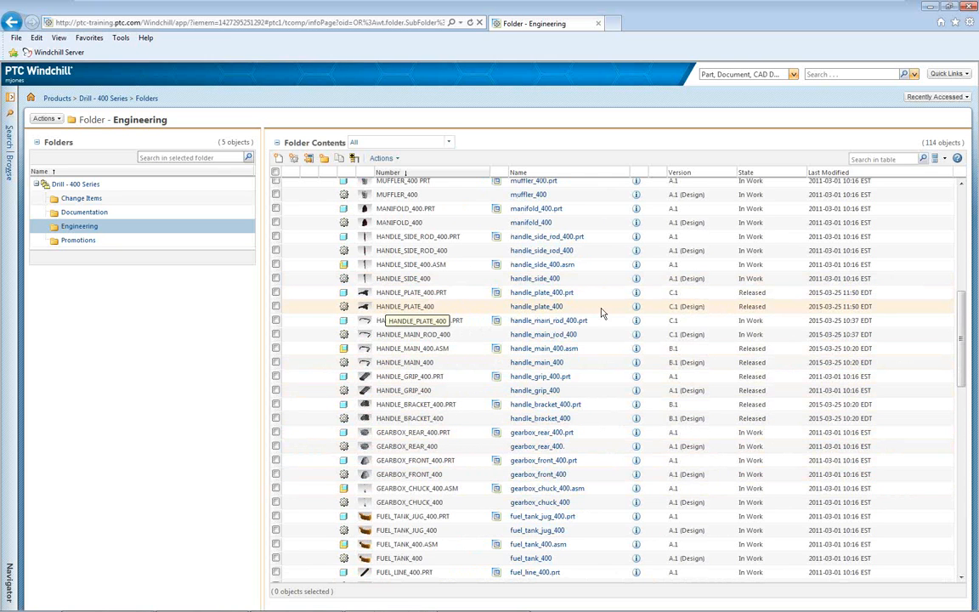
left_click(636, 306)
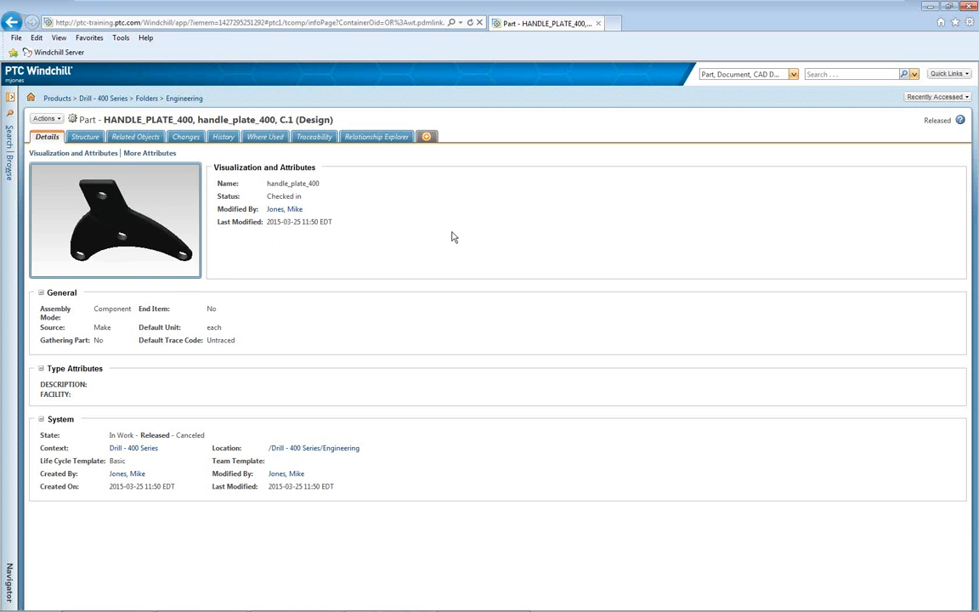
Create a custom tab on the part's information page that includes the Effectivity and Effectivity History tables
left_click(427, 136)
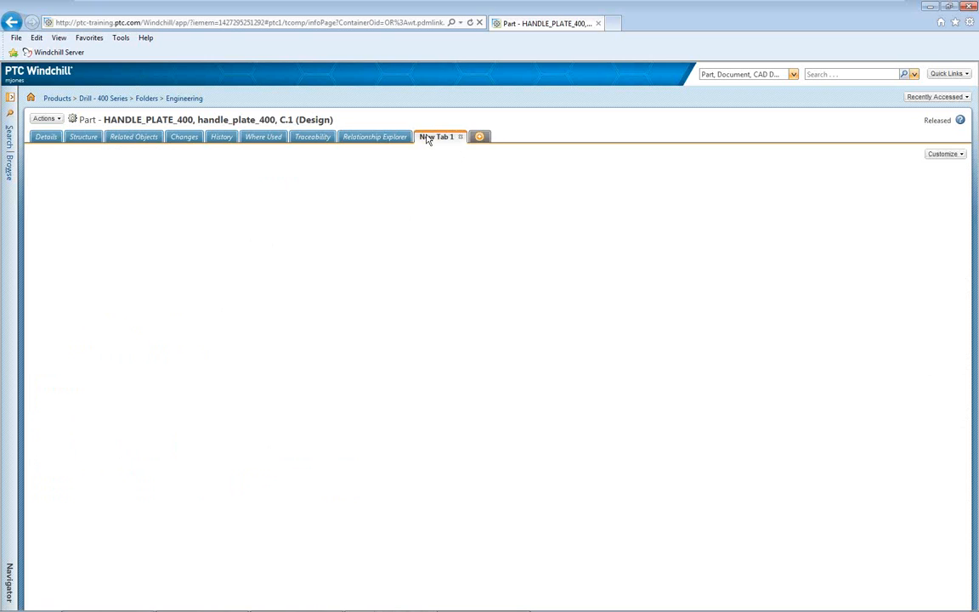
left_click(961, 155)
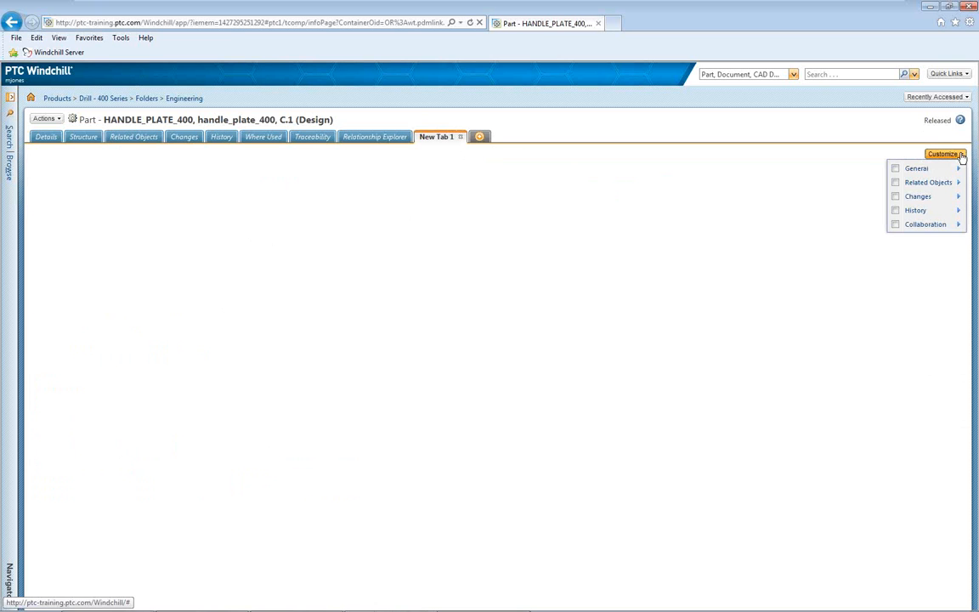
mouse_move(909, 172)
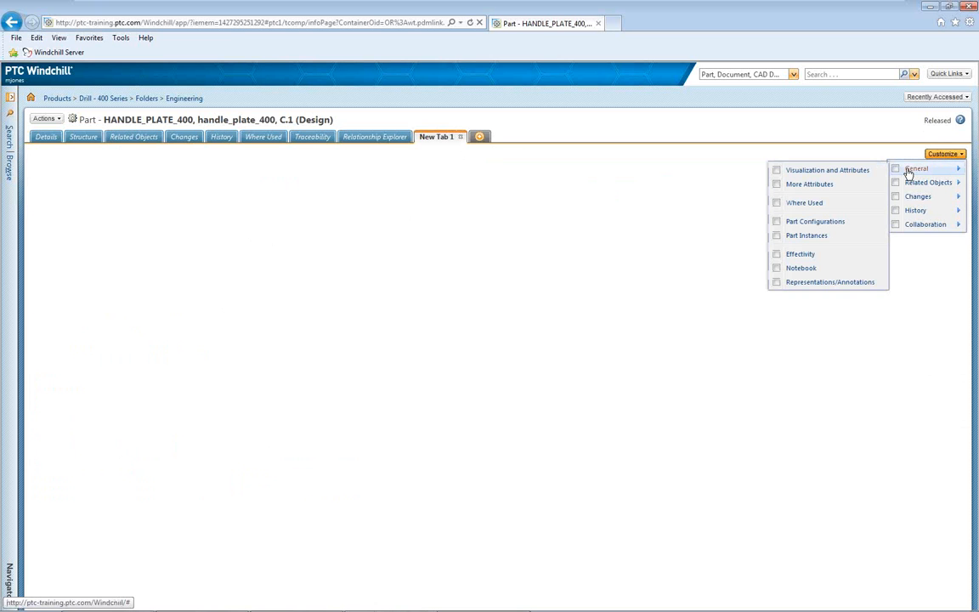
left_click(806, 257)
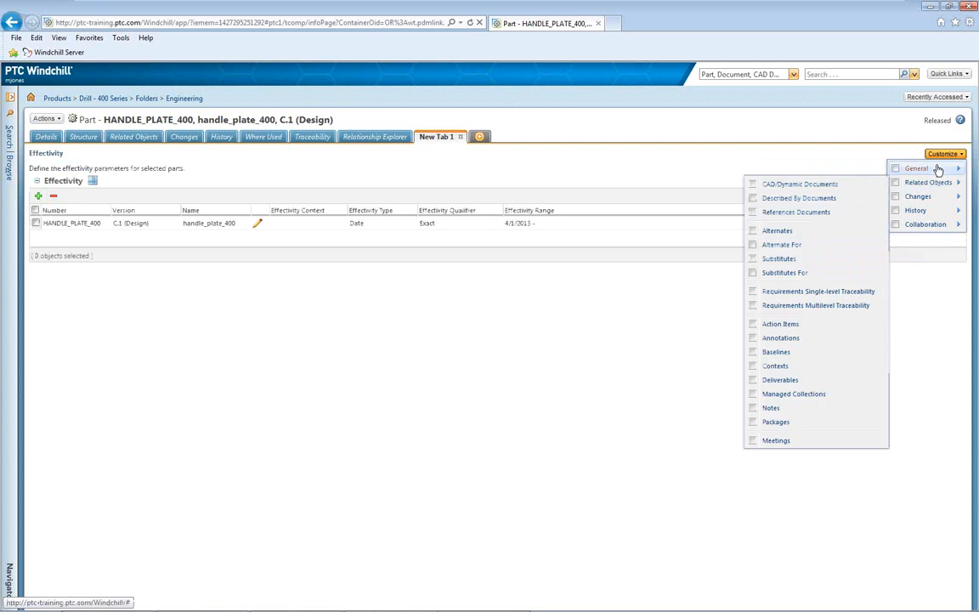
mouse_move(939, 210)
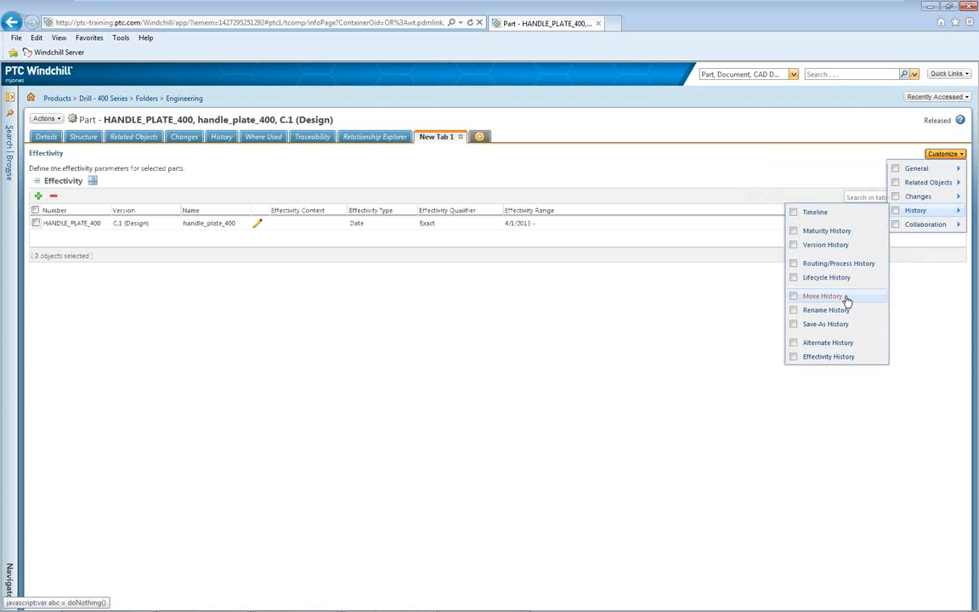
left_click(829, 357)
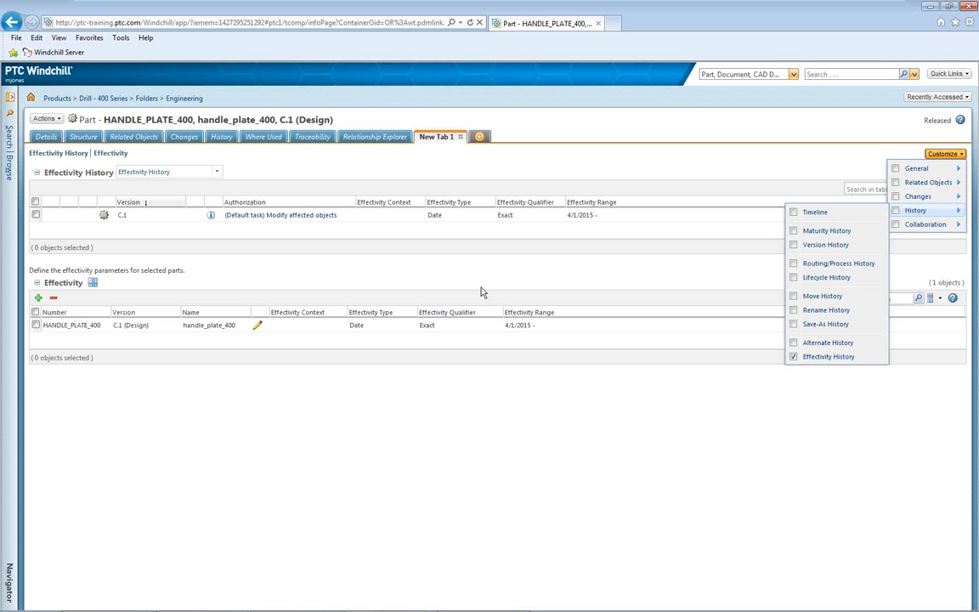
left_click(720, 254)
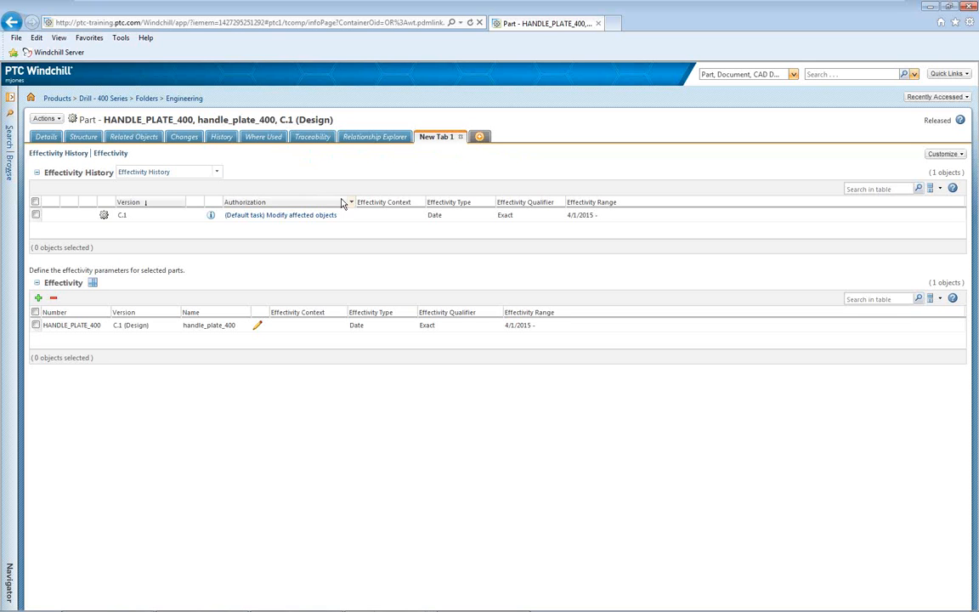
Open version B.1 (Design) of HANDLE_PLATE_400 from its version history and show its effectivity tables
left_click(221, 138)
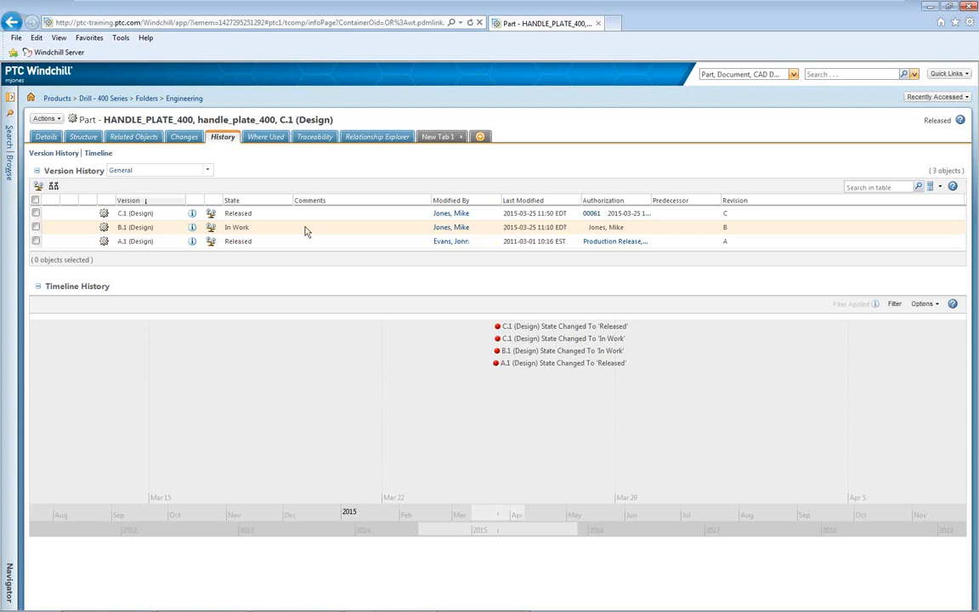
left_click(193, 230)
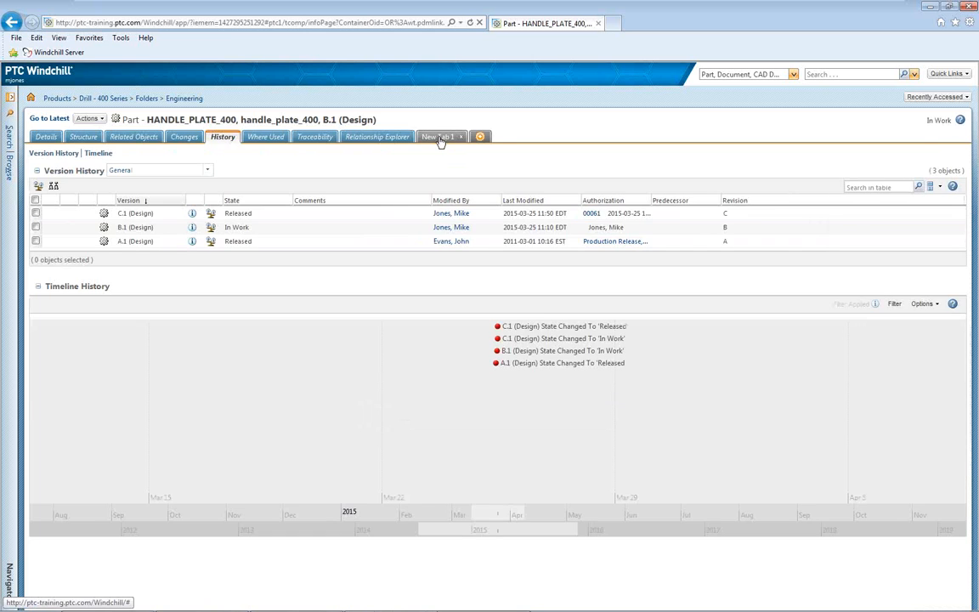
left_click(439, 137)
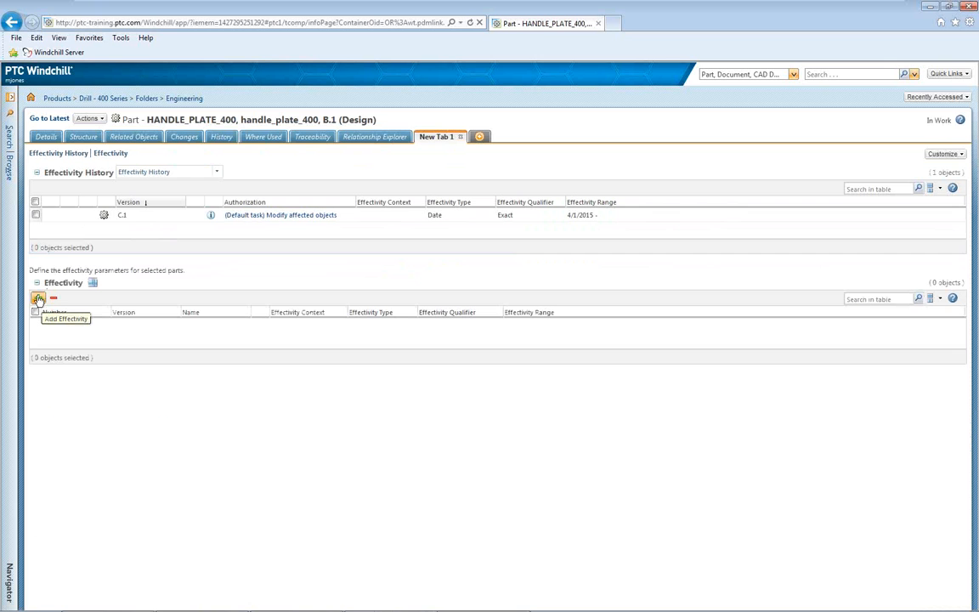
Start a new Date effectivity for version B.1 of HANDLE_PLATE_400 with the Exact qualifier
left_click(39, 299)
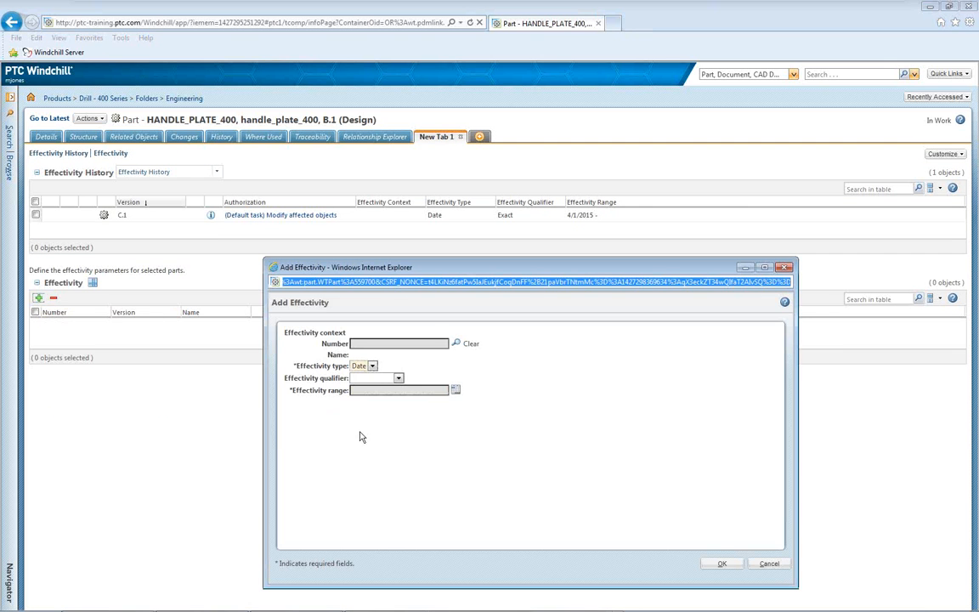
left_click(367, 379)
left_click(366, 398)
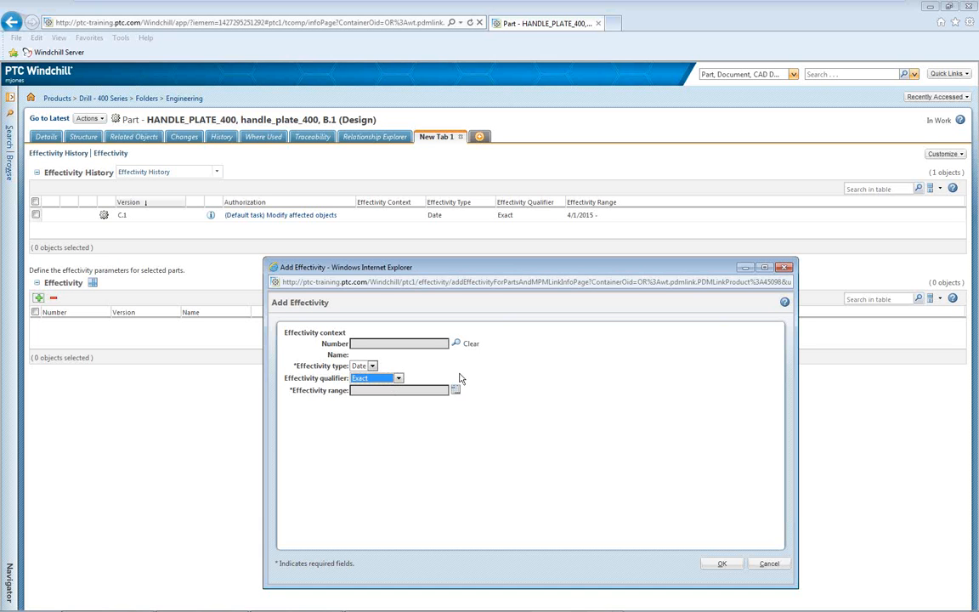
left_click(429, 376)
Set the effectivity range of version B.1 from 1/1/12 to 3/31/2015, not open ended, and save the effectivity
left_click(456, 390)
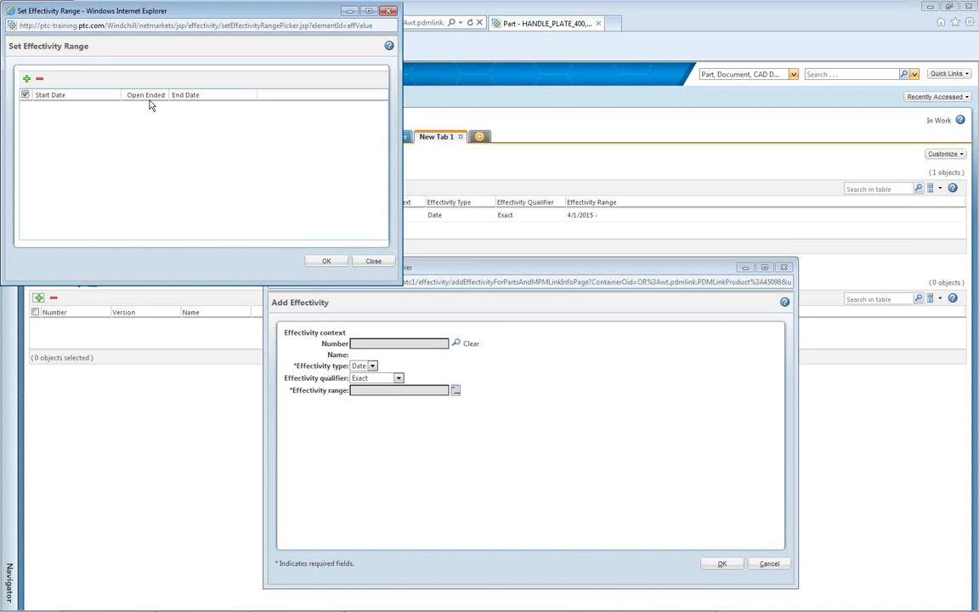
left_click(27, 79)
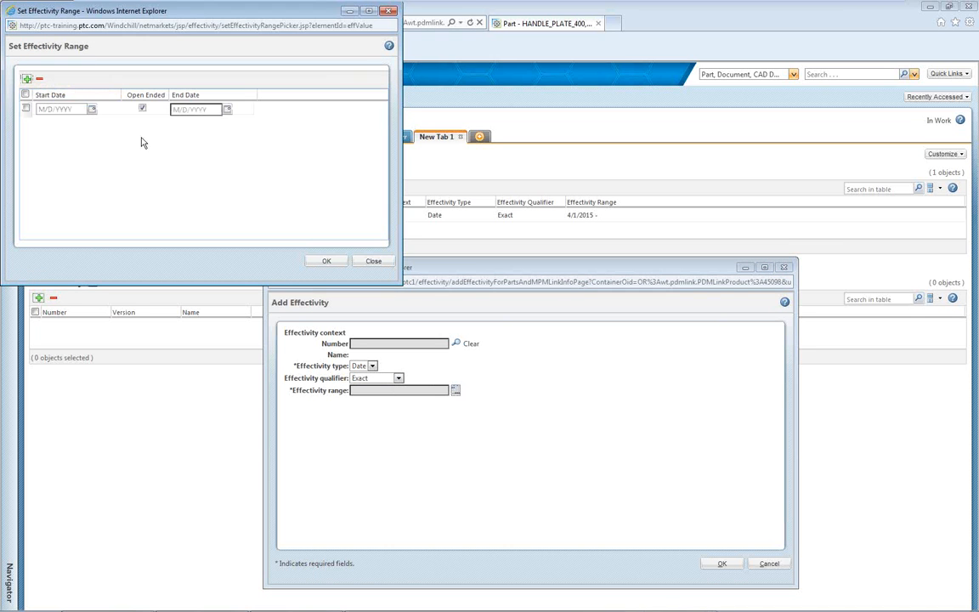
left_click(76, 109)
left_click(142, 108)
left_click(226, 108)
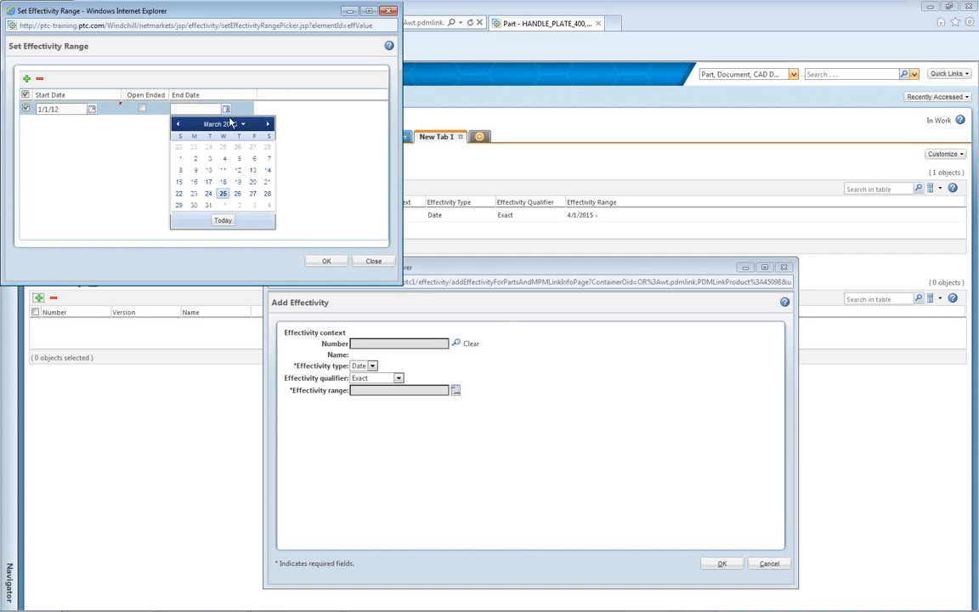
left_click(209, 205)
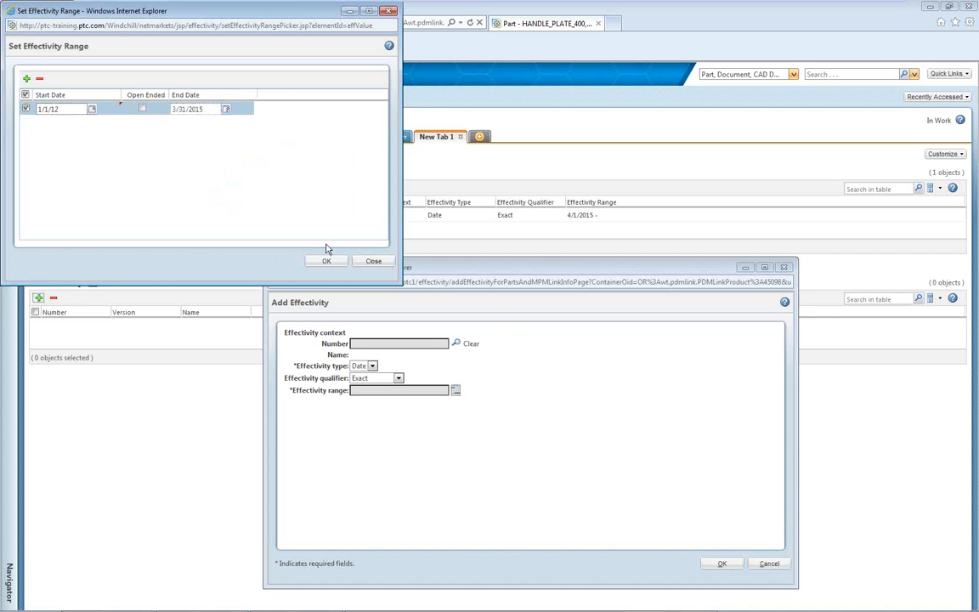
left_click(327, 261)
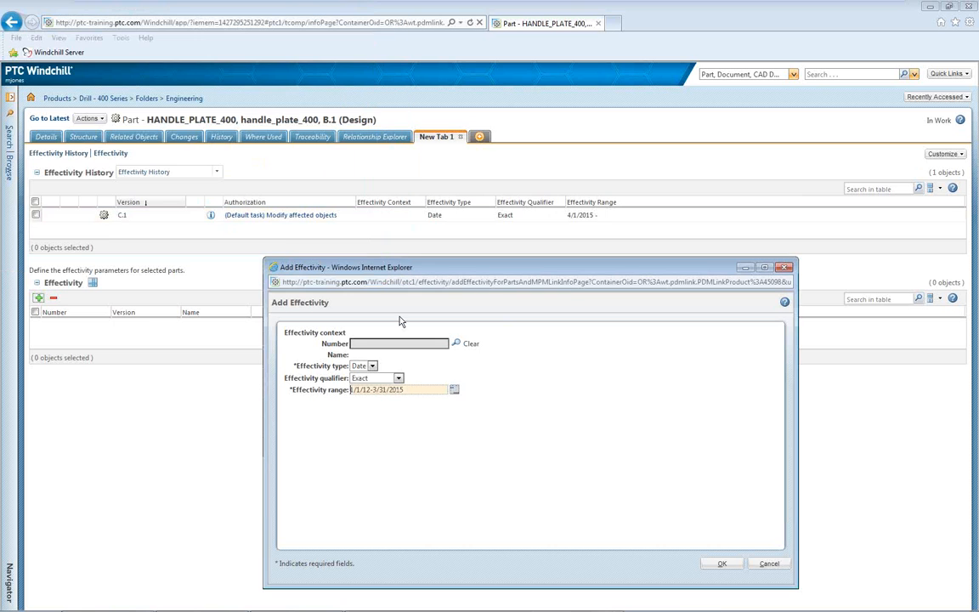
left_click(723, 564)
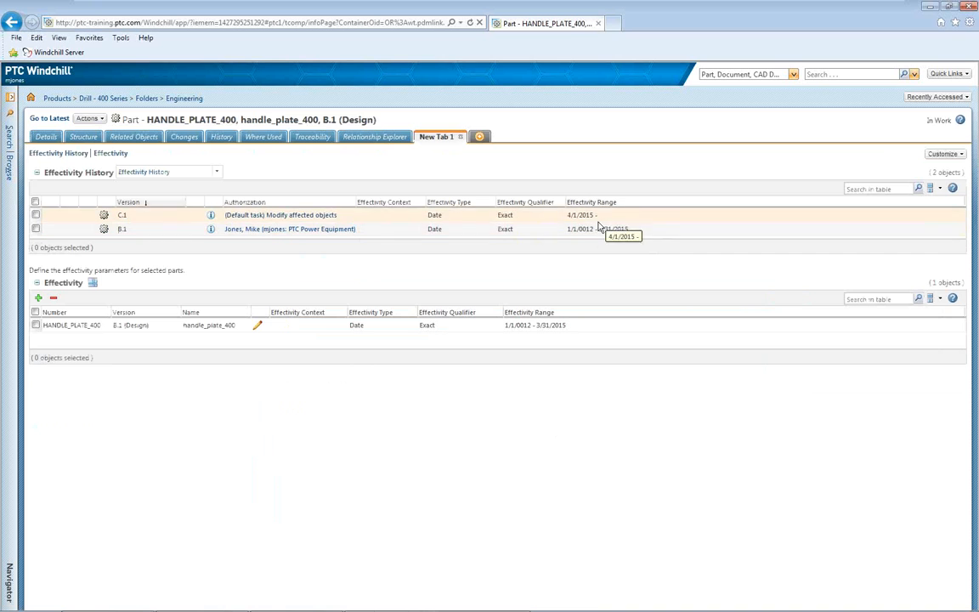
Open version A.1 (Design) of HANDLE_PLATE_400 from its version history and show its effectivity tables
left_click(220, 139)
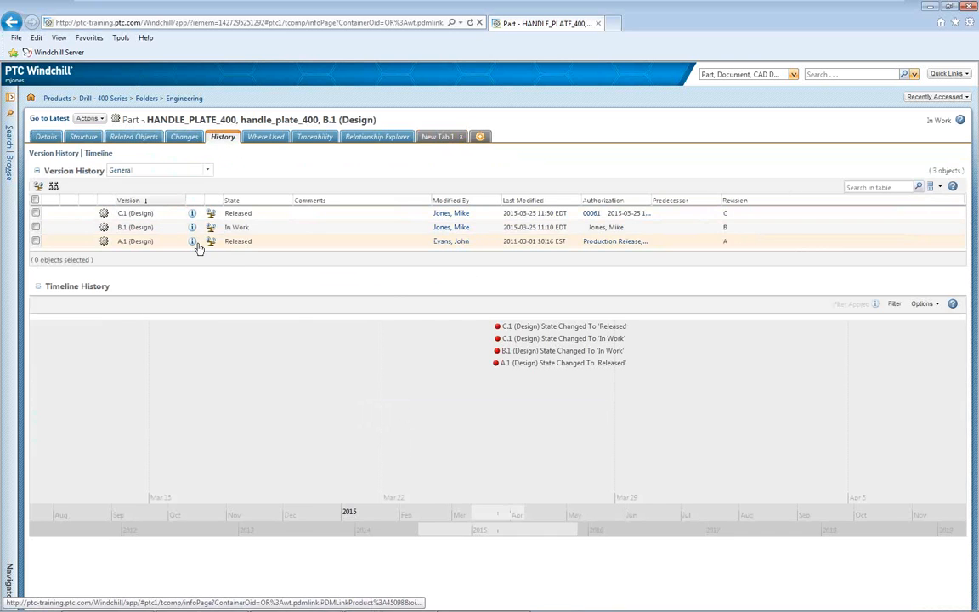
left_click(193, 242)
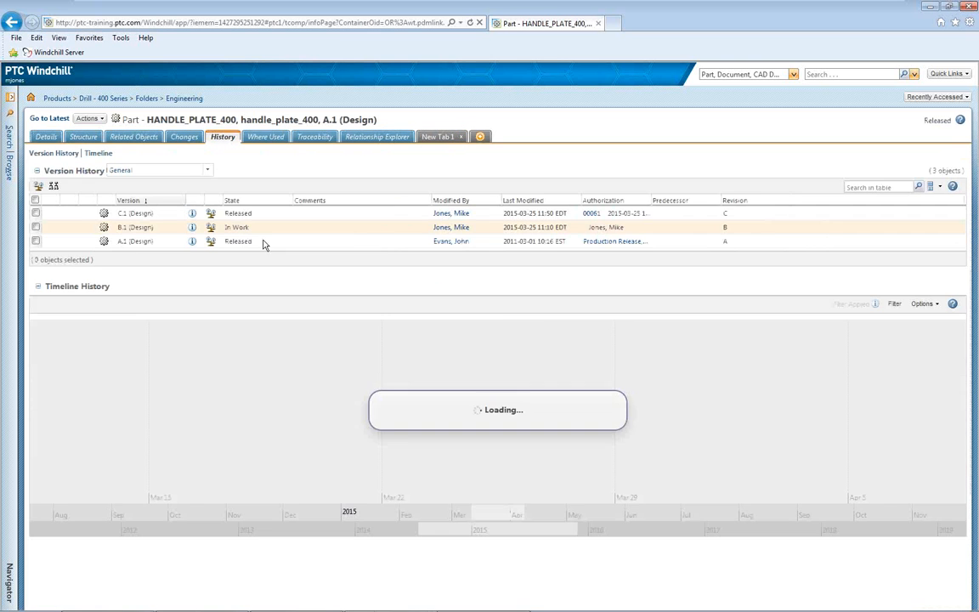
left_click(442, 138)
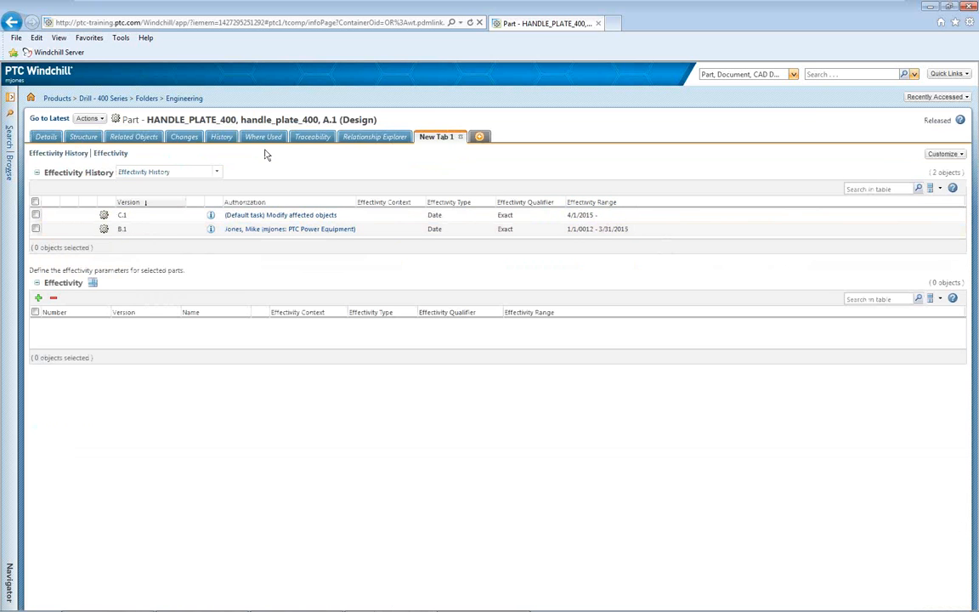
Start a new Date effectivity for version A.1 of HANDLE_PLATE_400 with the Exact qualifier
left_click(38, 298)
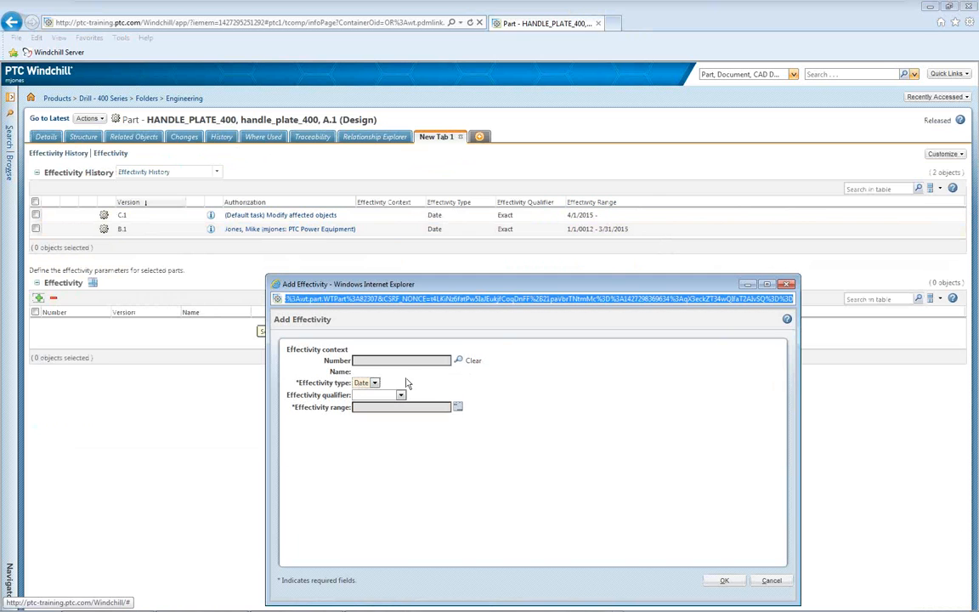
left_click(394, 395)
left_click(364, 409)
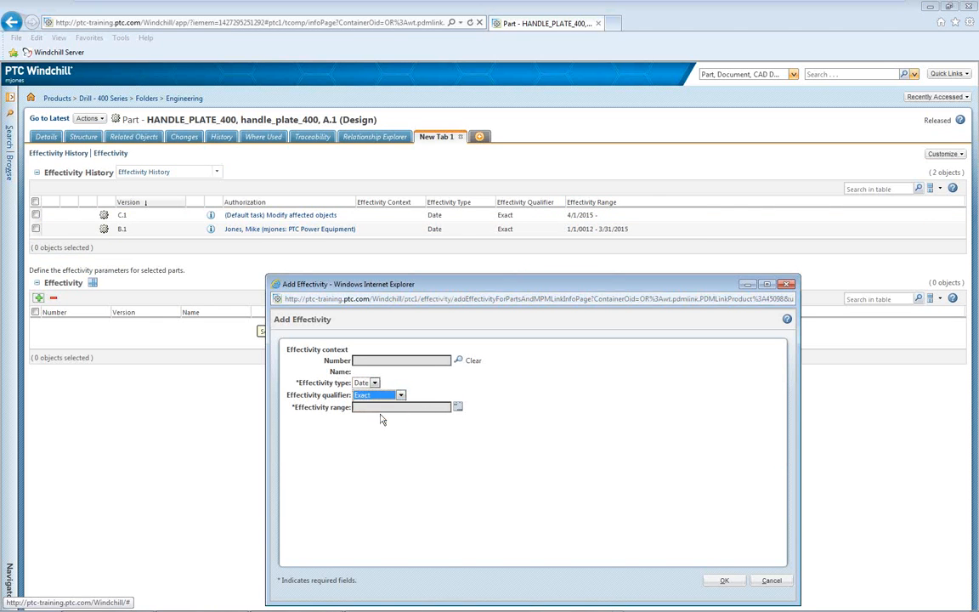
Set the effectivity range of version A.1 from 3/1/11 to 12/31/2011, not open ended, and save the effectivity
left_click(458, 408)
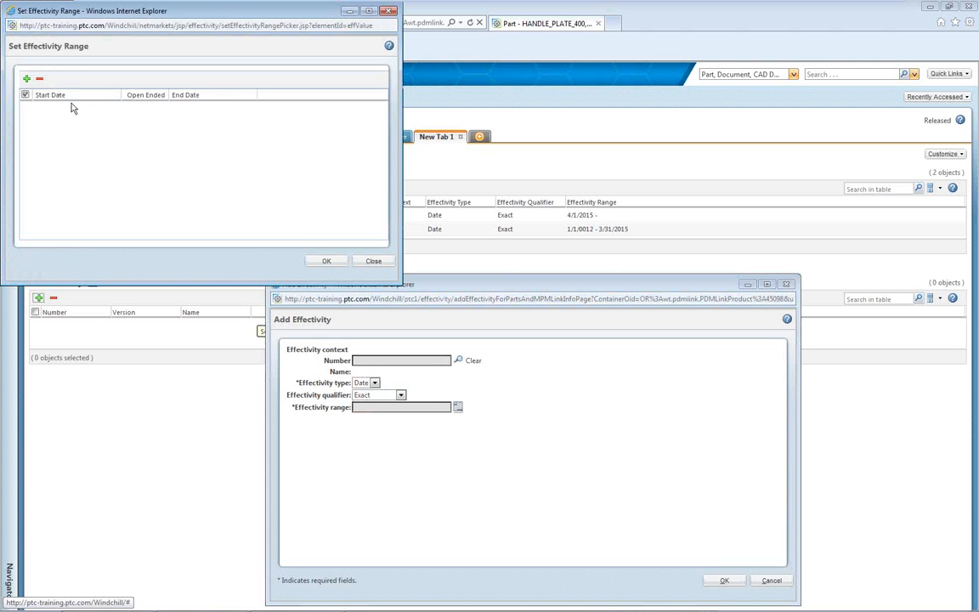
left_click(26, 78)
left_click(62, 110)
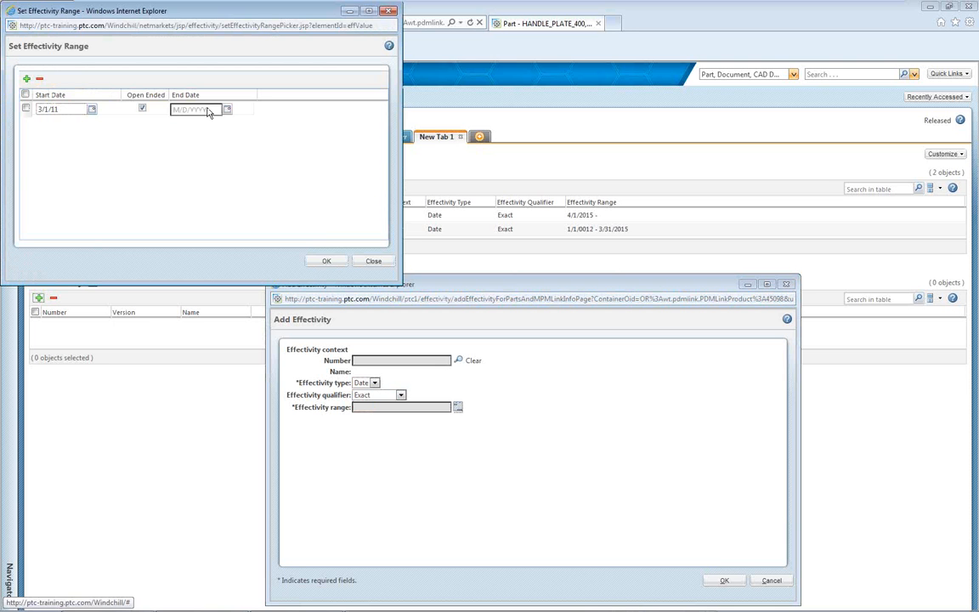
left_click(142, 108)
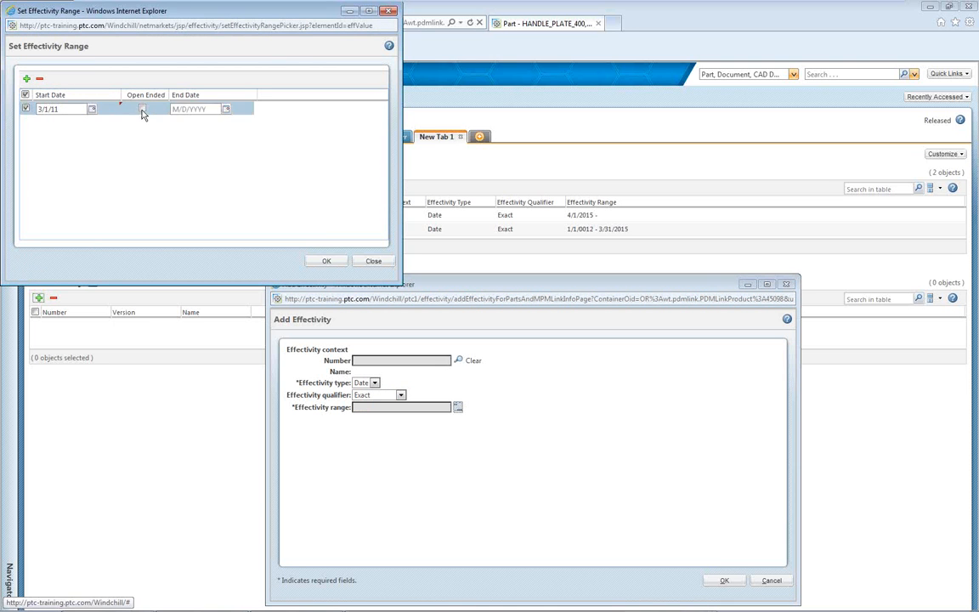
left_click(326, 261)
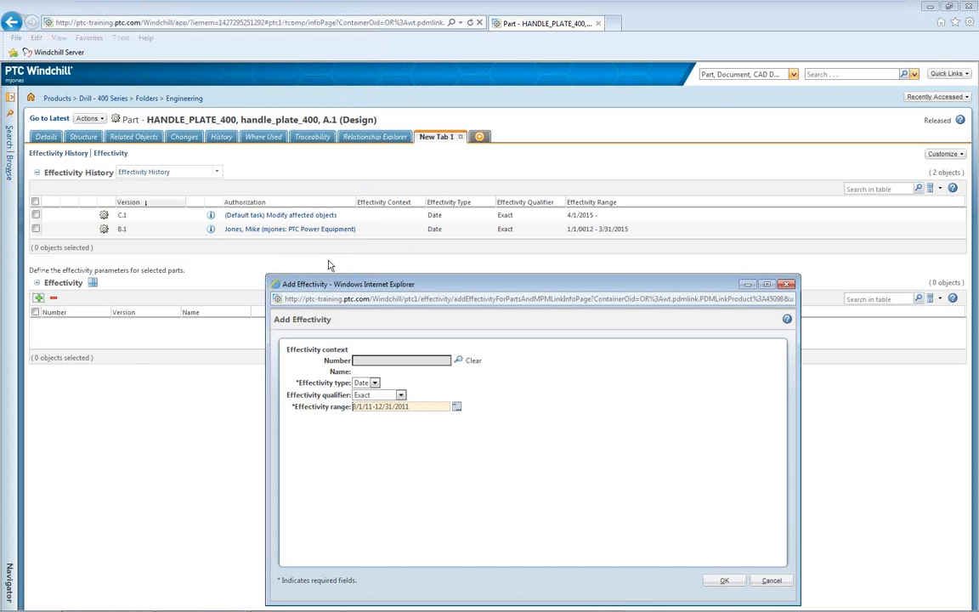
left_click(727, 581)
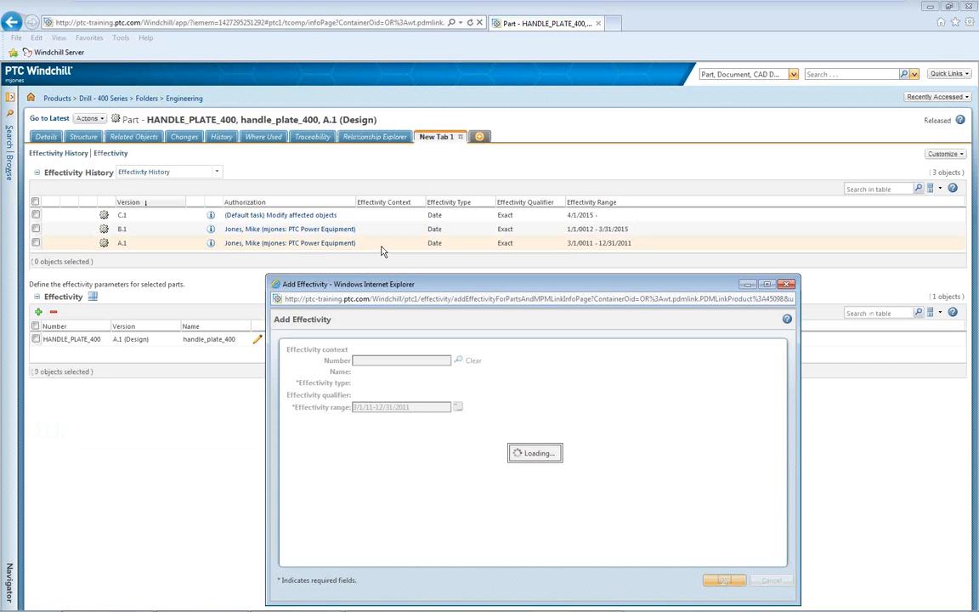
Open version B.1 of HANDLE_PLATE_400 from the effectivity history and correct its effectivity range to 1/1/2012 - 3/31/2015
left_click(212, 231)
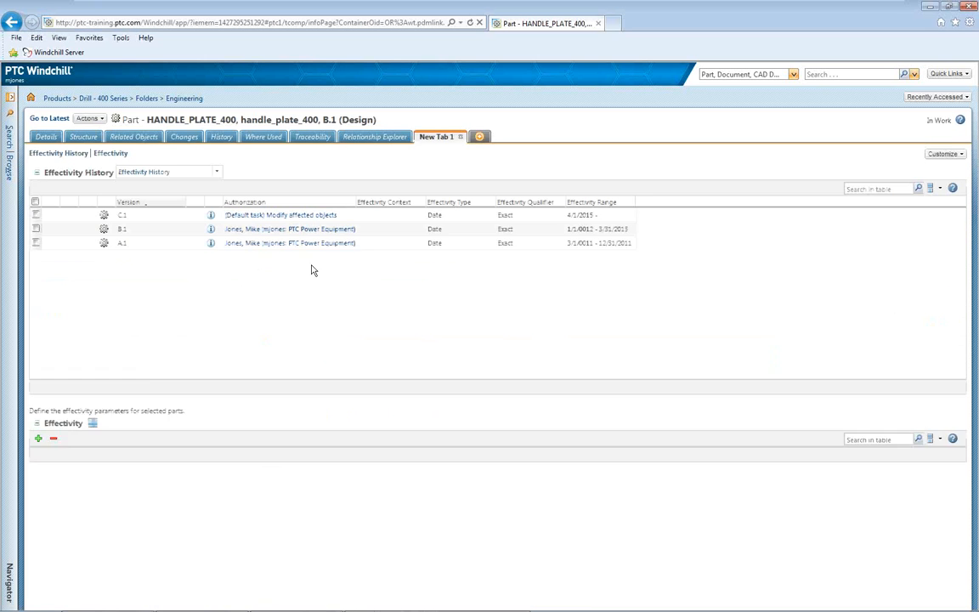
left_click(258, 339)
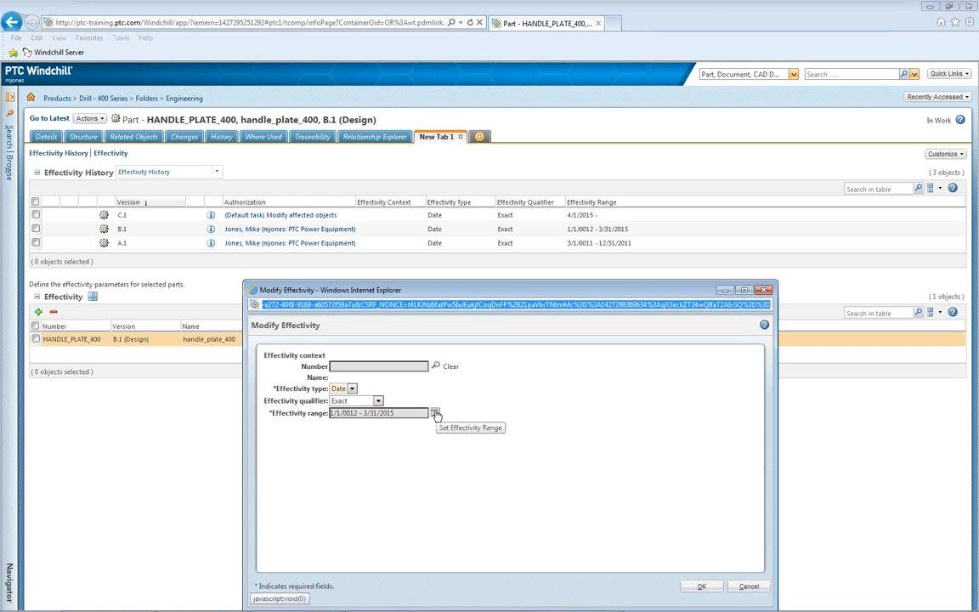
left_click(436, 414)
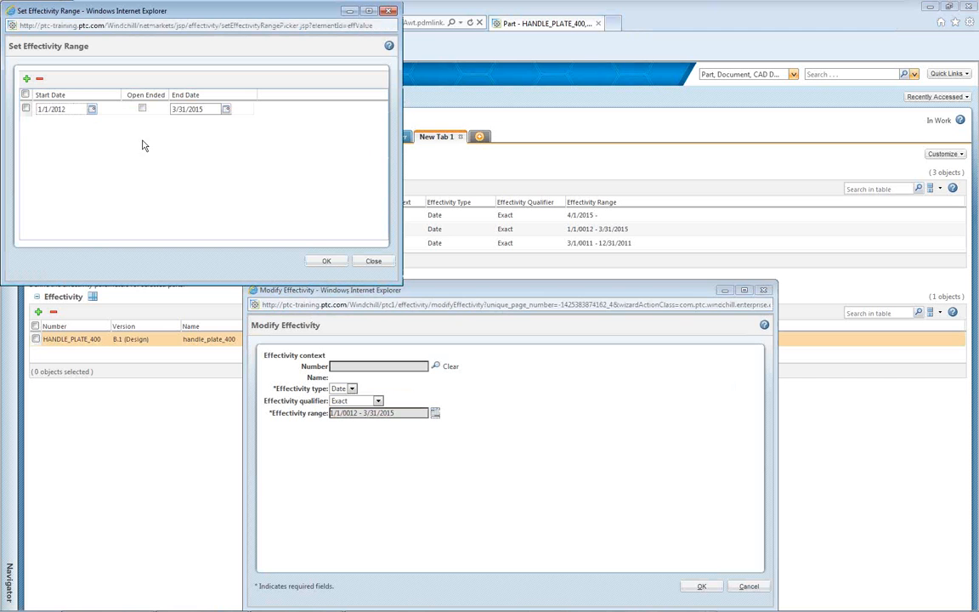
left_click(324, 263)
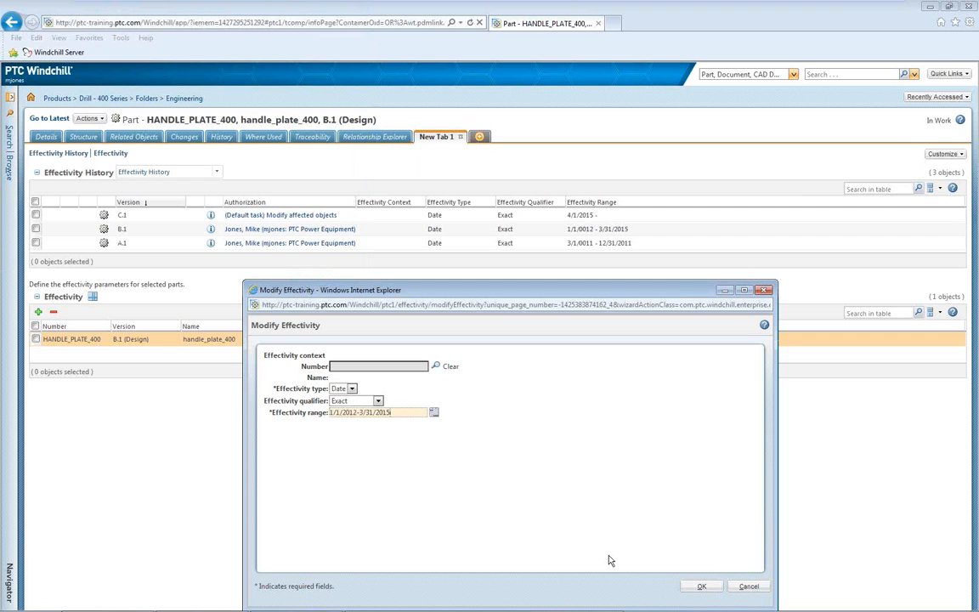
left_click(700, 585)
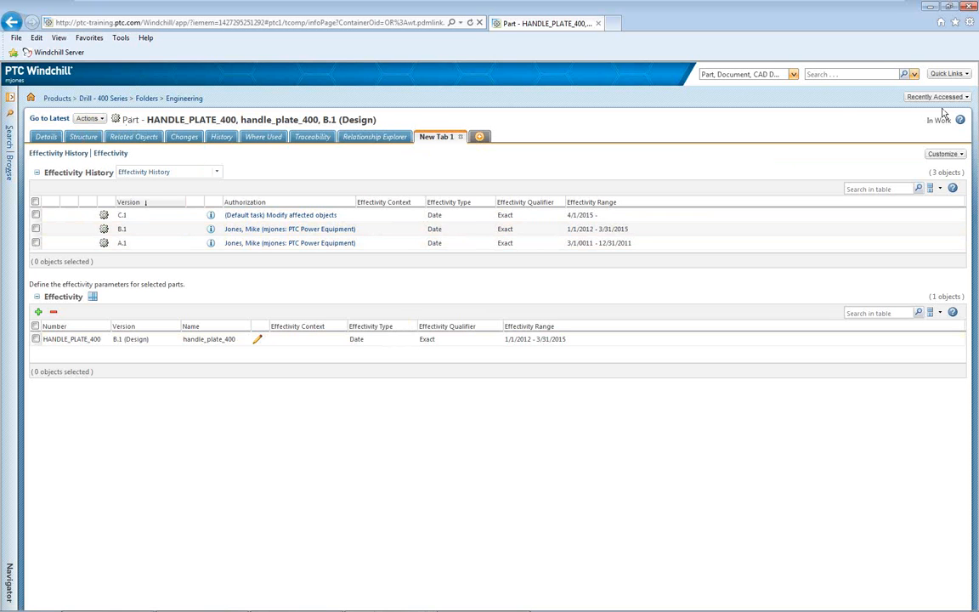
Find HANDLE_MAIN_400 in the Engineering folder by searching its contents for "handle", and show the part's structure
left_click(184, 97)
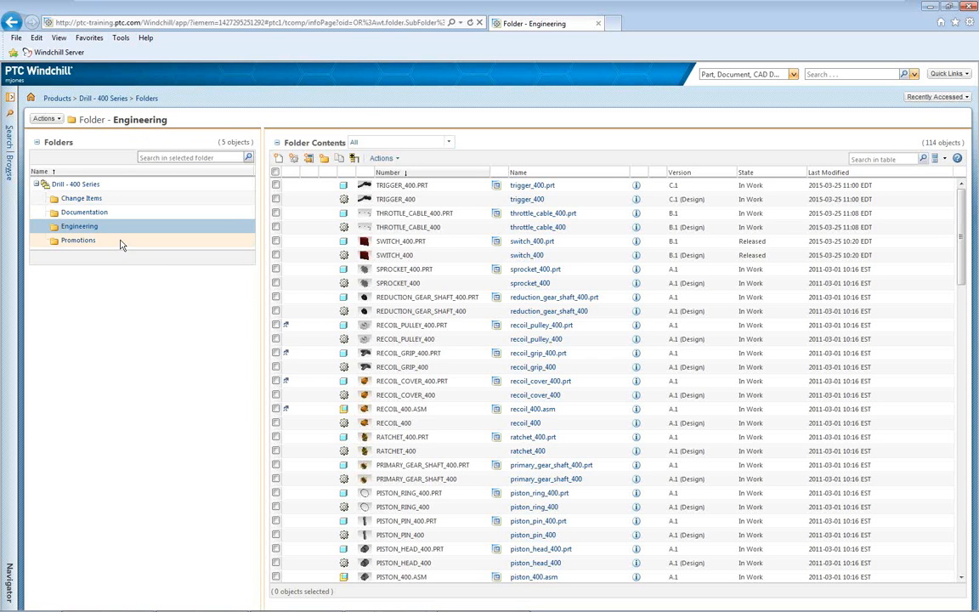
scroll(440, 461, "down", 5)
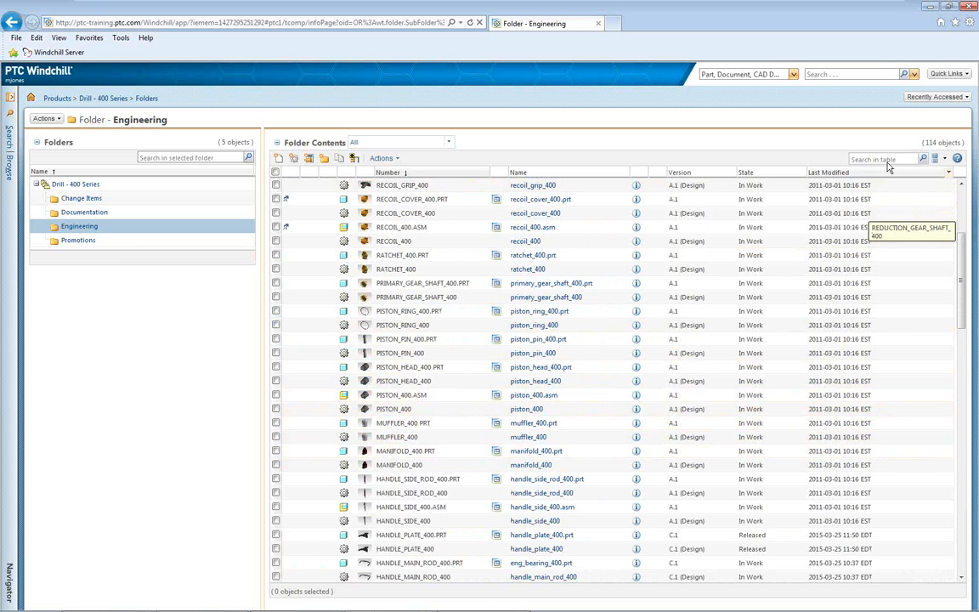
left_click(888, 160)
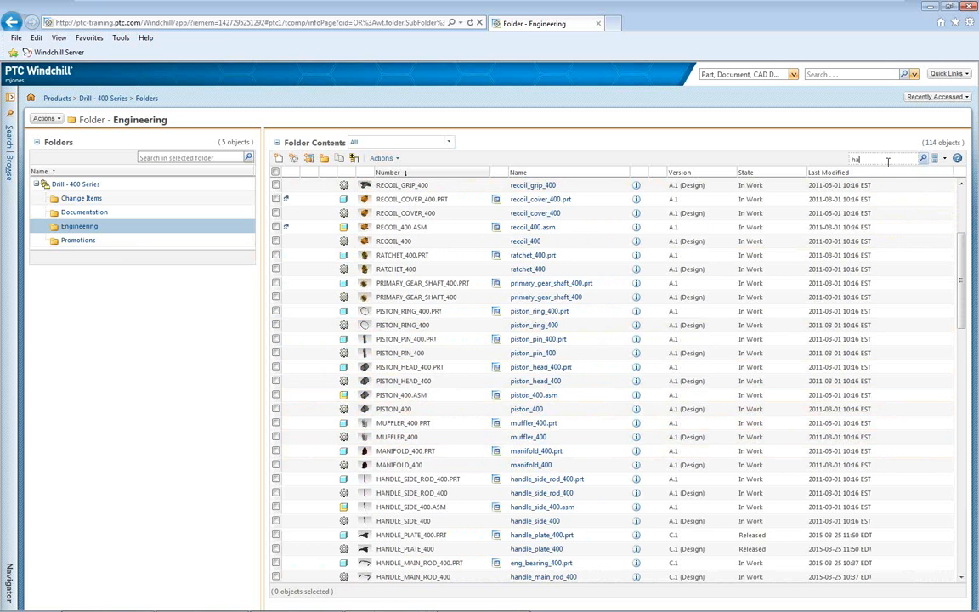
key("Return")
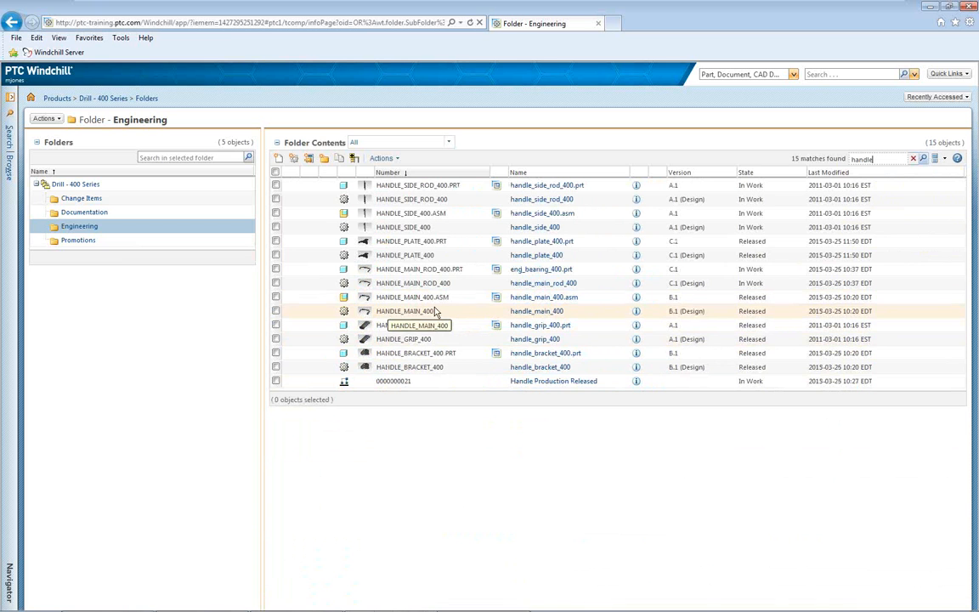
left_click(636, 312)
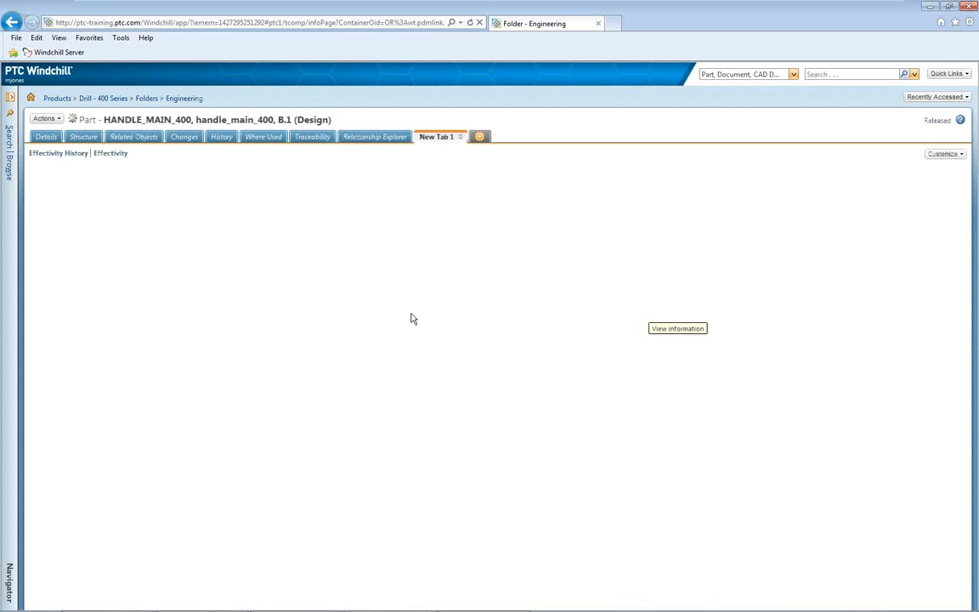
left_click(74, 137)
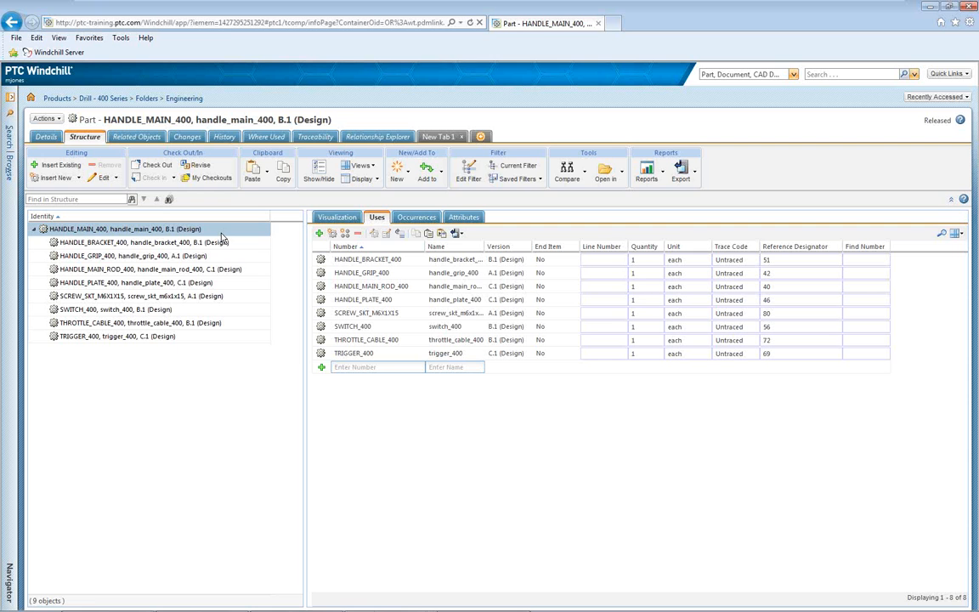
Remove the Latest configuration specification from the structure filter of HANDLE_MAIN_400
left_click(466, 176)
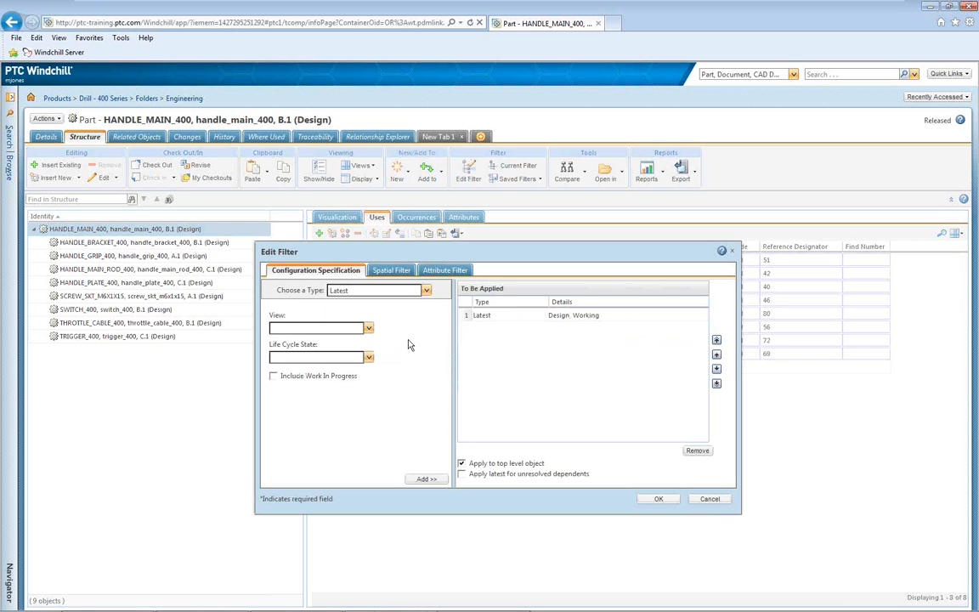
left_click(518, 316)
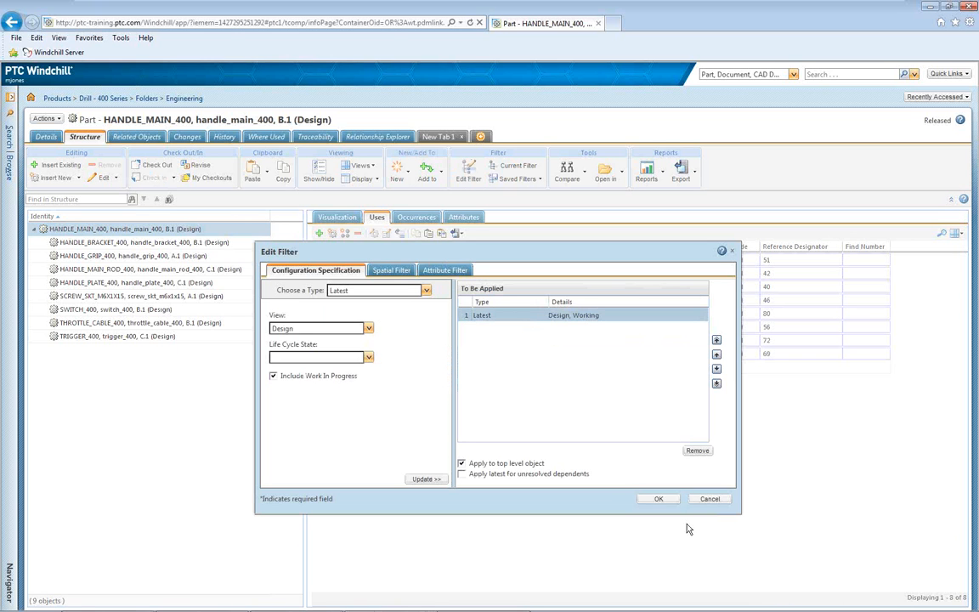
left_click(707, 453)
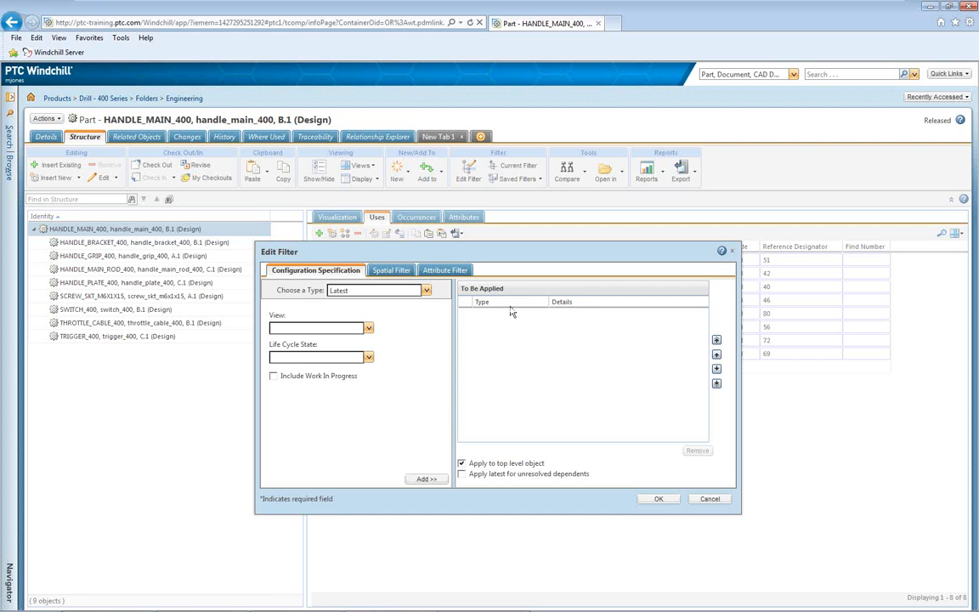
Add a Date Effectivity specification for the Design view dated 3/25/2015, include latest for unresolved dependents, and apply the filter
left_click(425, 290)
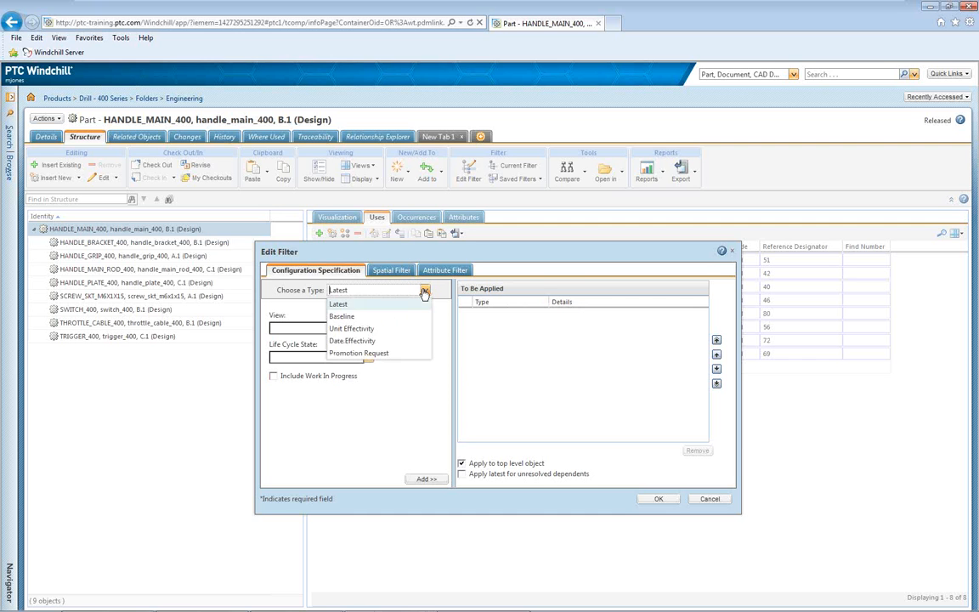
left_click(354, 341)
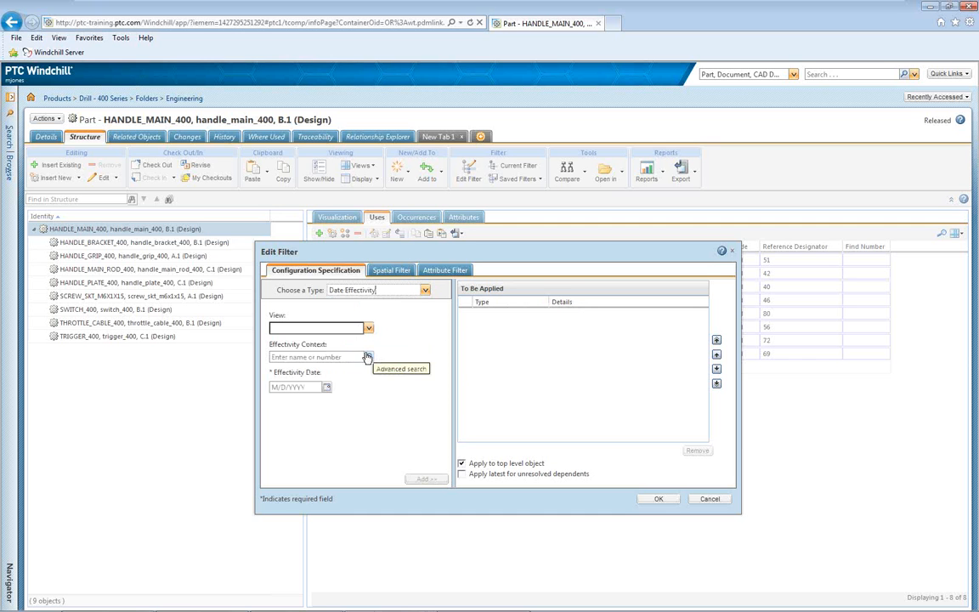
left_click(371, 332)
left_click(293, 354)
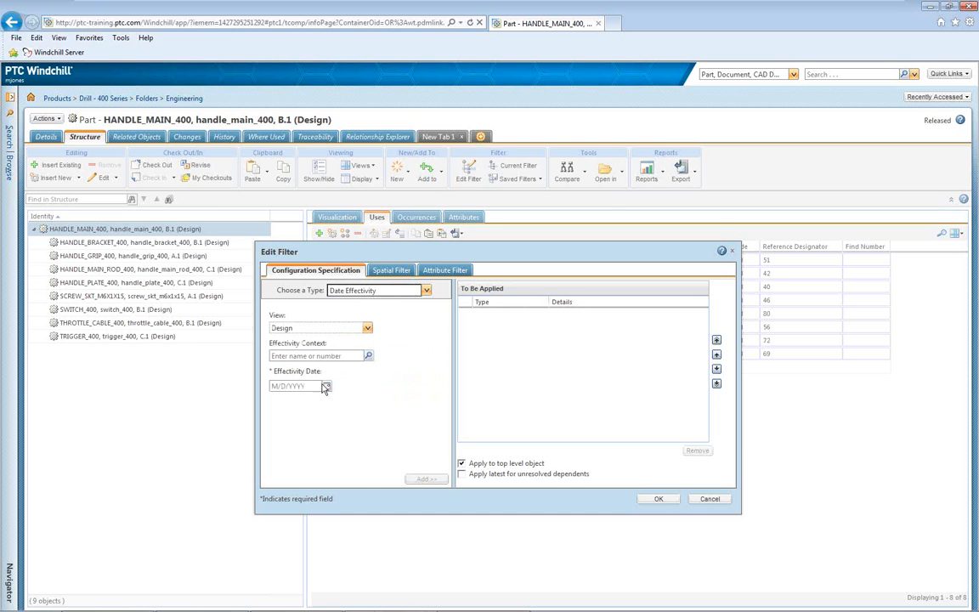
left_click(327, 386)
left_click(321, 497)
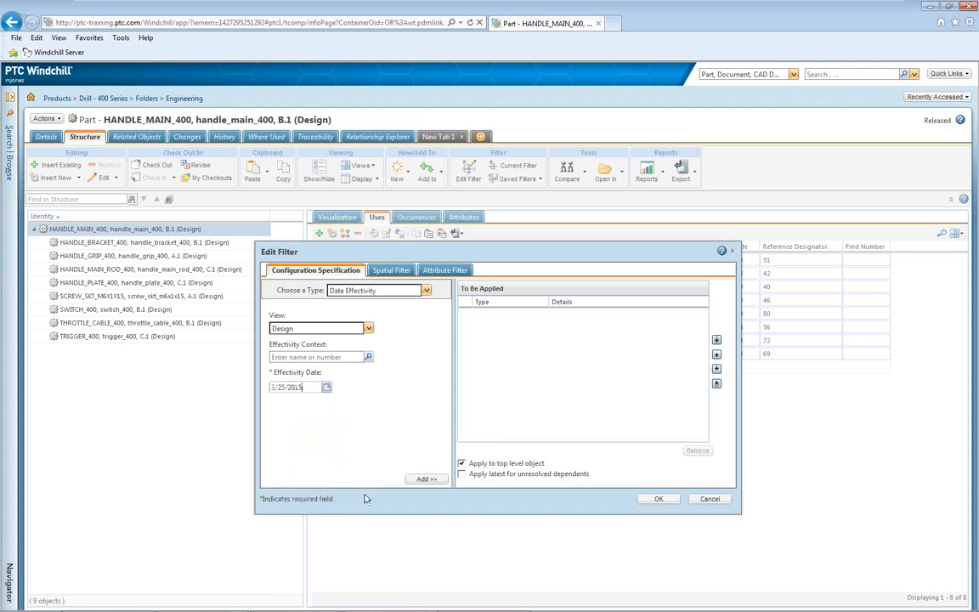
left_click(426, 480)
left_click(463, 475)
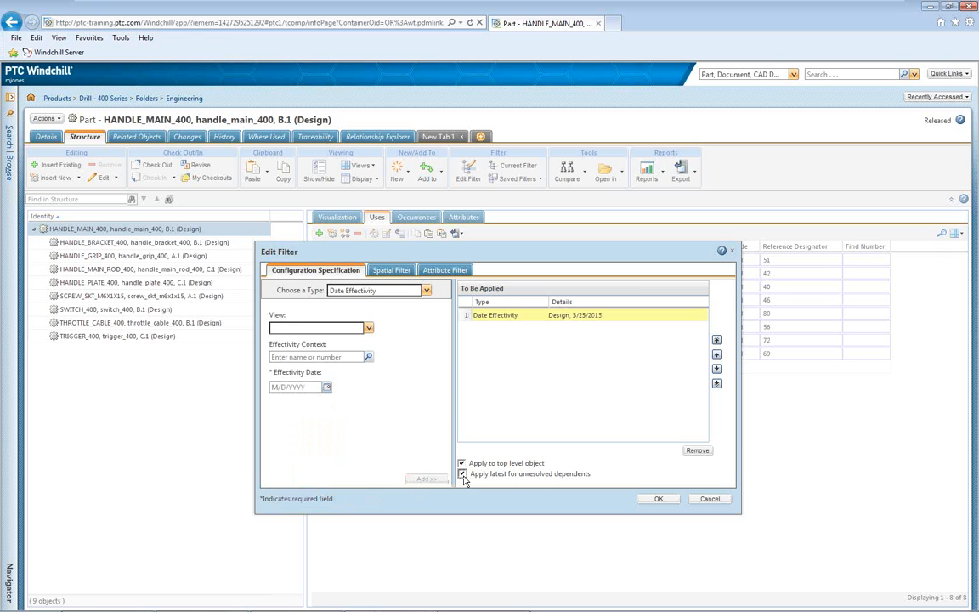
left_click(657, 499)
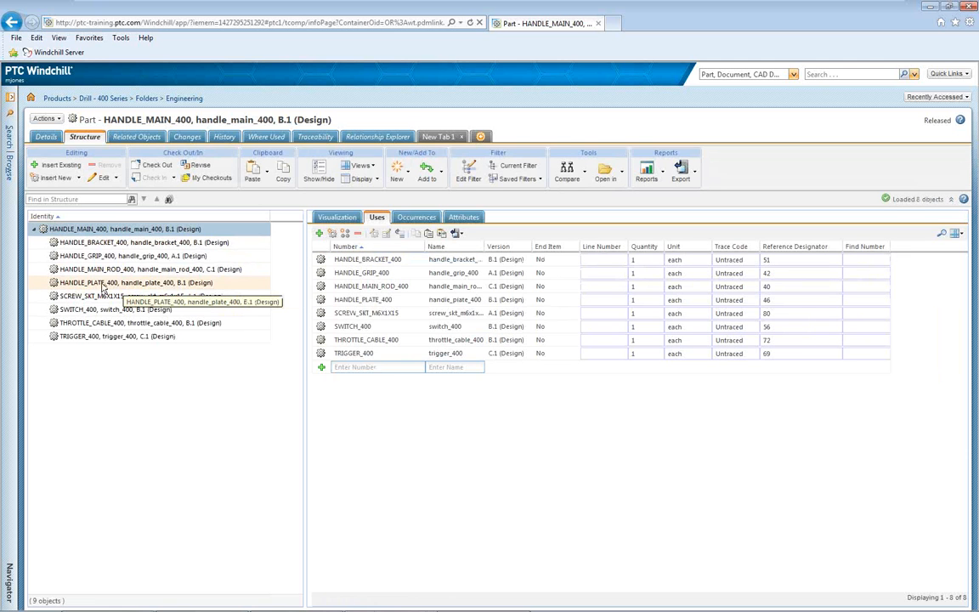
Check HANDLE_PLATE_400 in the filtered structure, then update the filter's effectivity date to 3/25/2013 and apply it
left_click(205, 285)
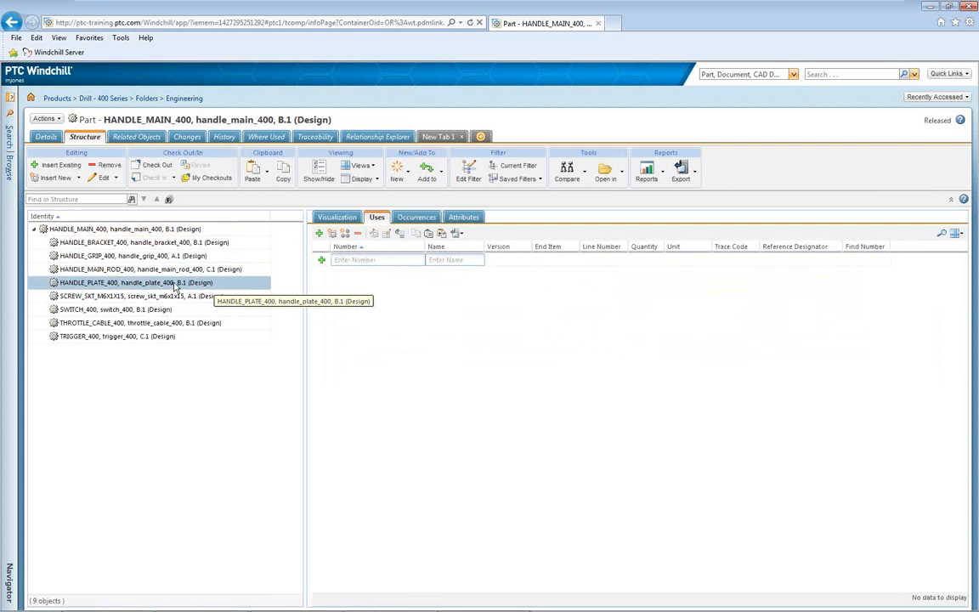
left_click(467, 172)
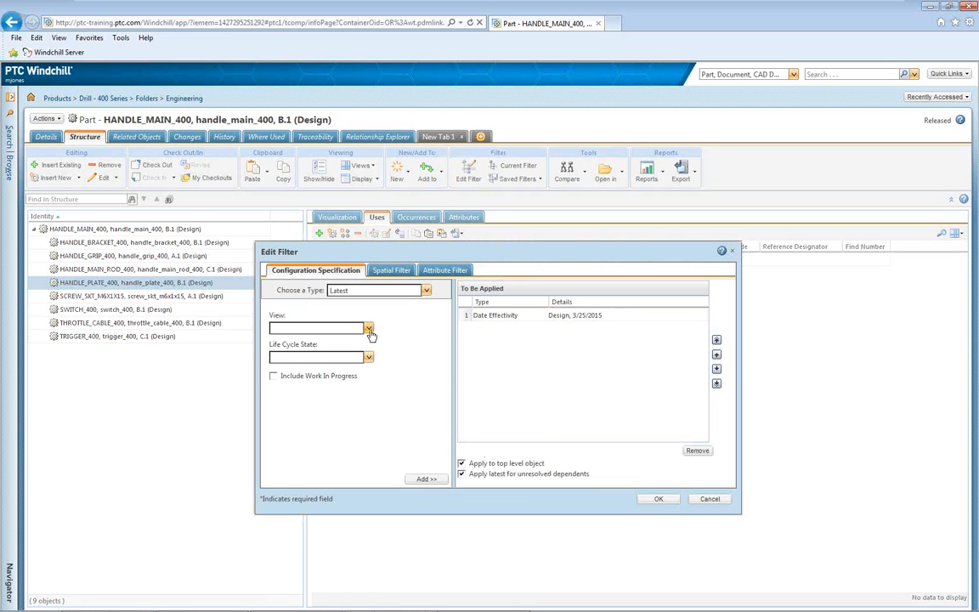
left_click(557, 317)
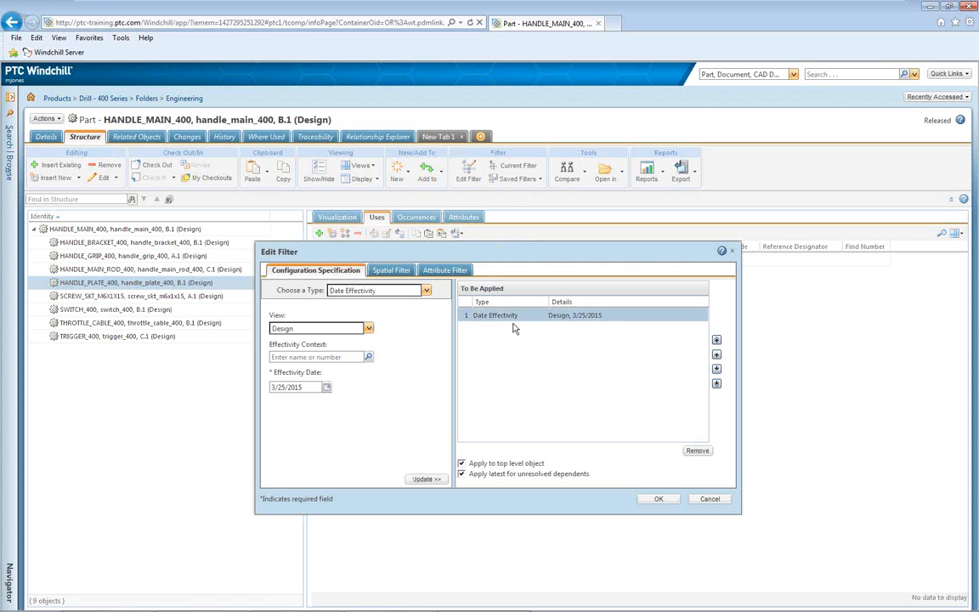
left_click(328, 389)
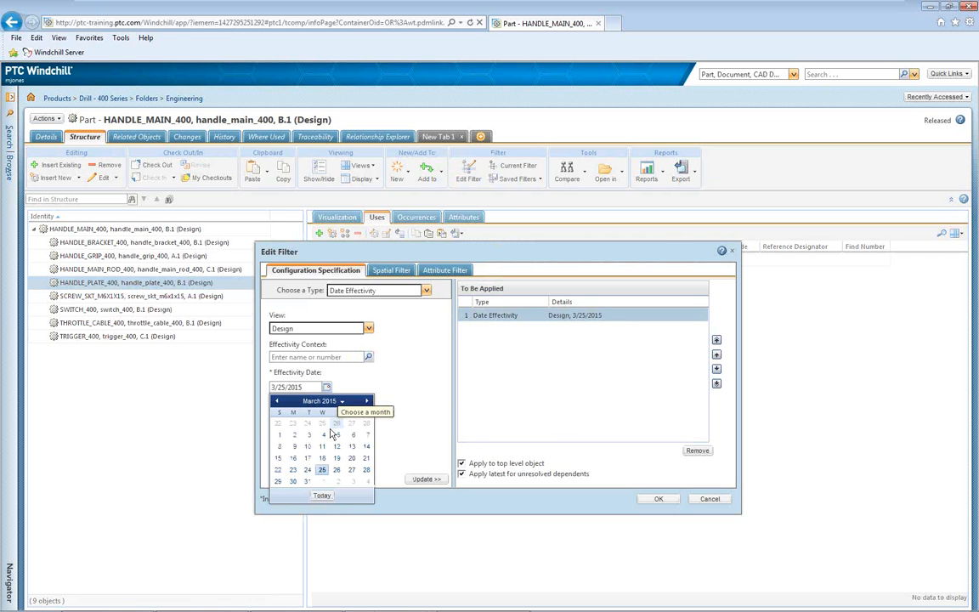
left_click(313, 387)
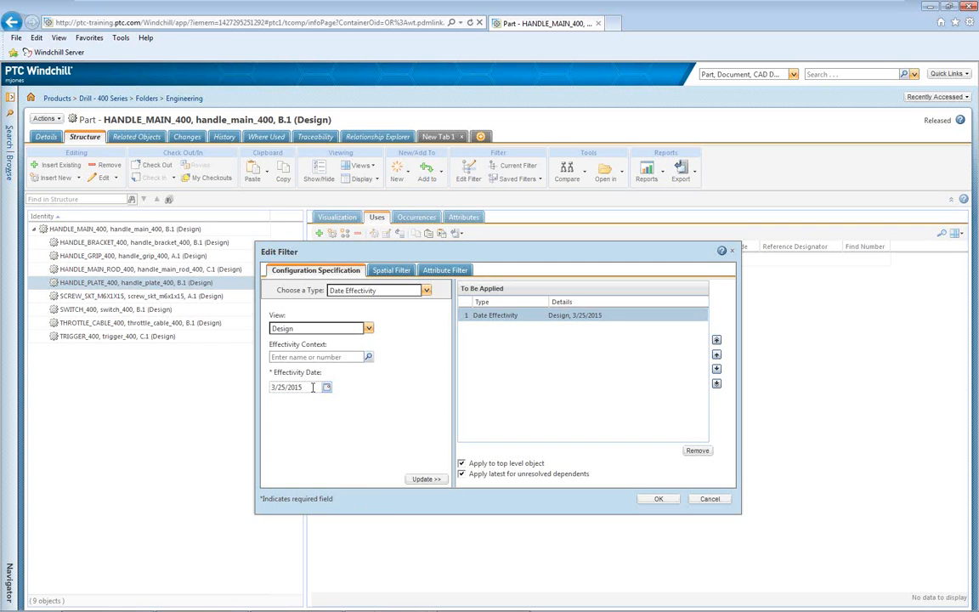
type("3")
left_click(428, 480)
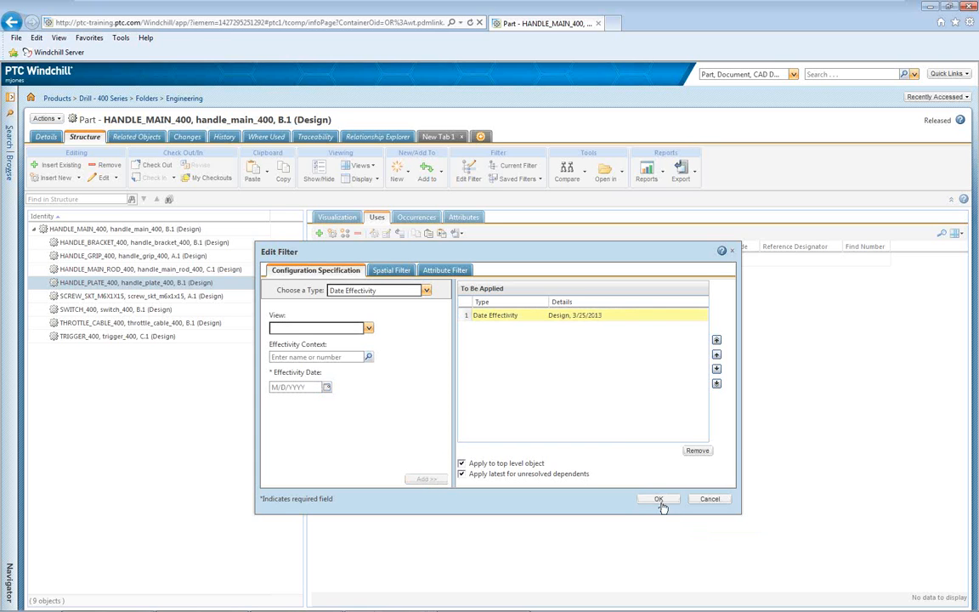
left_click(659, 499)
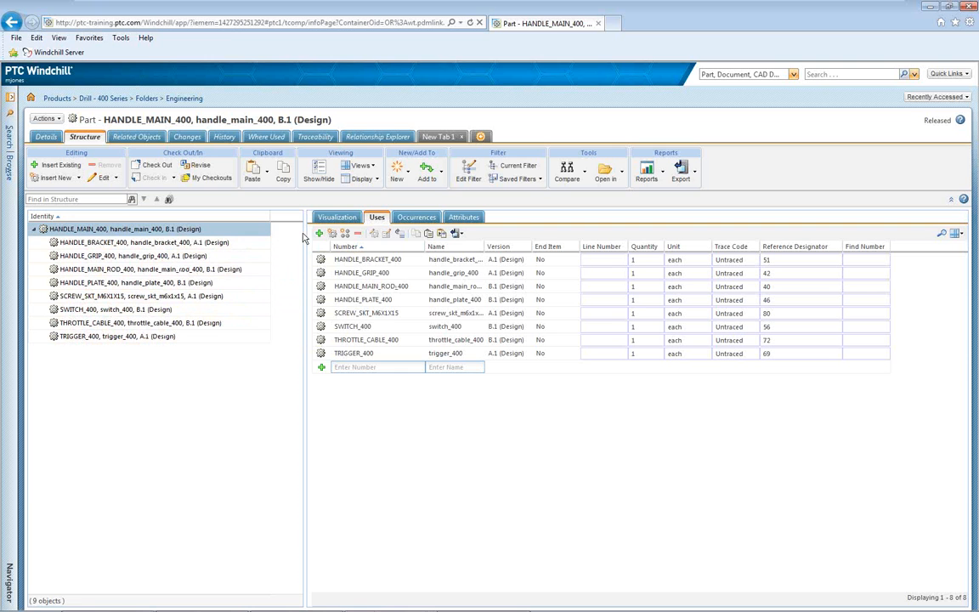
Set up a part structure comparison for HANDLE_MAIN_400, using version B.1 (Design) and Date Effectivity Design, 3/25/2013 for the Left Side
left_click(585, 174)
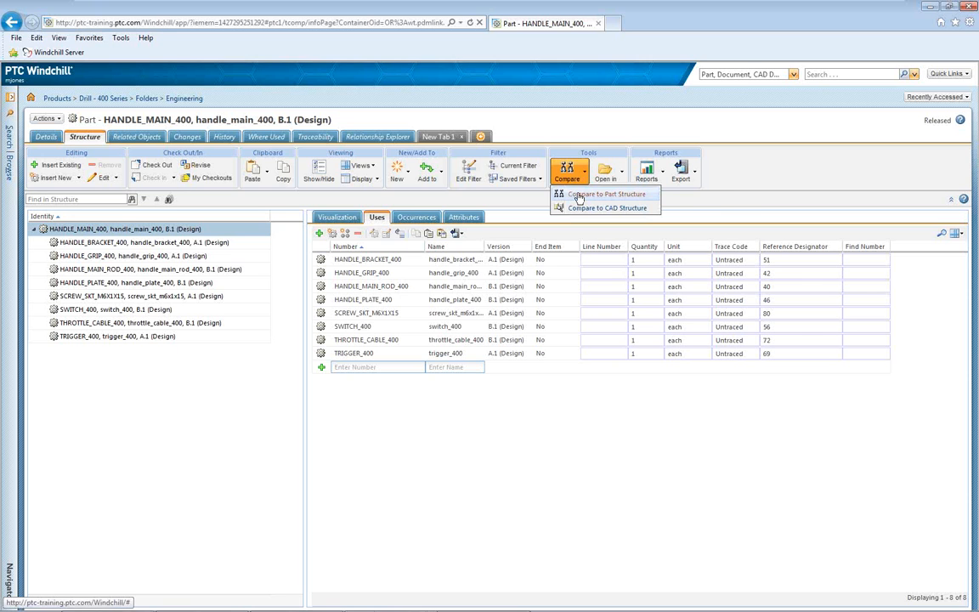
left_click(607, 194)
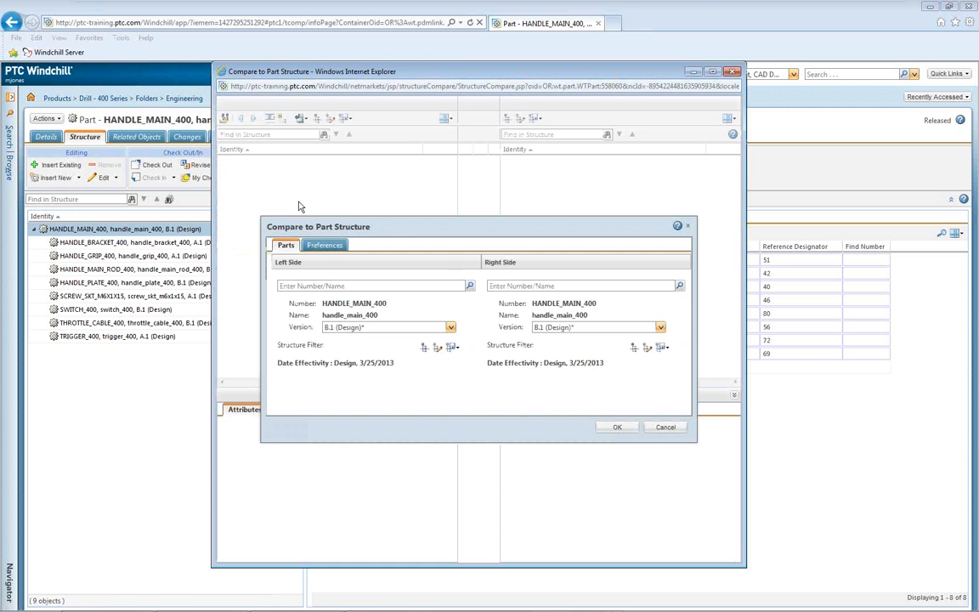
left_click_drag(367, 227, 339, 169)
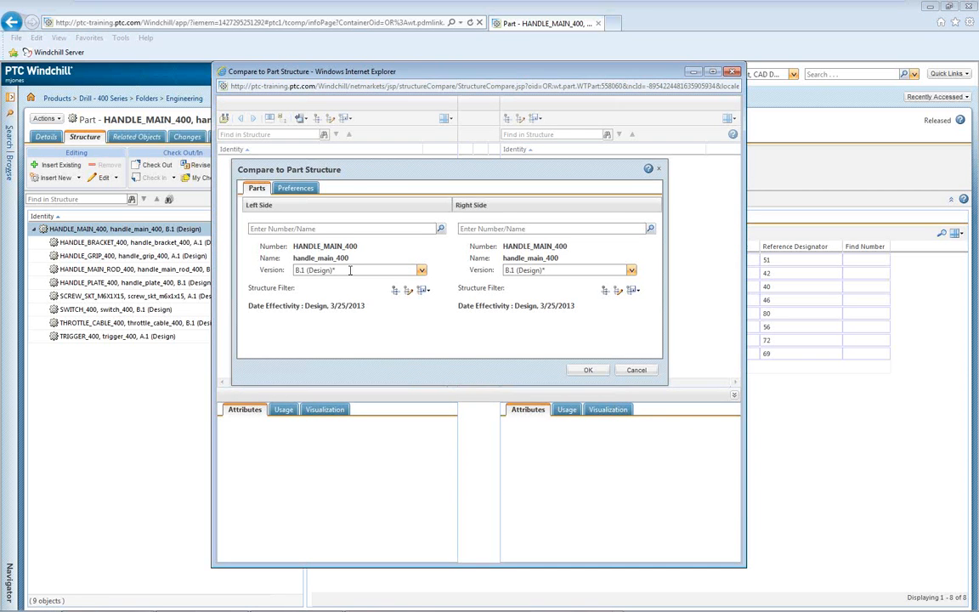
left_click(420, 271)
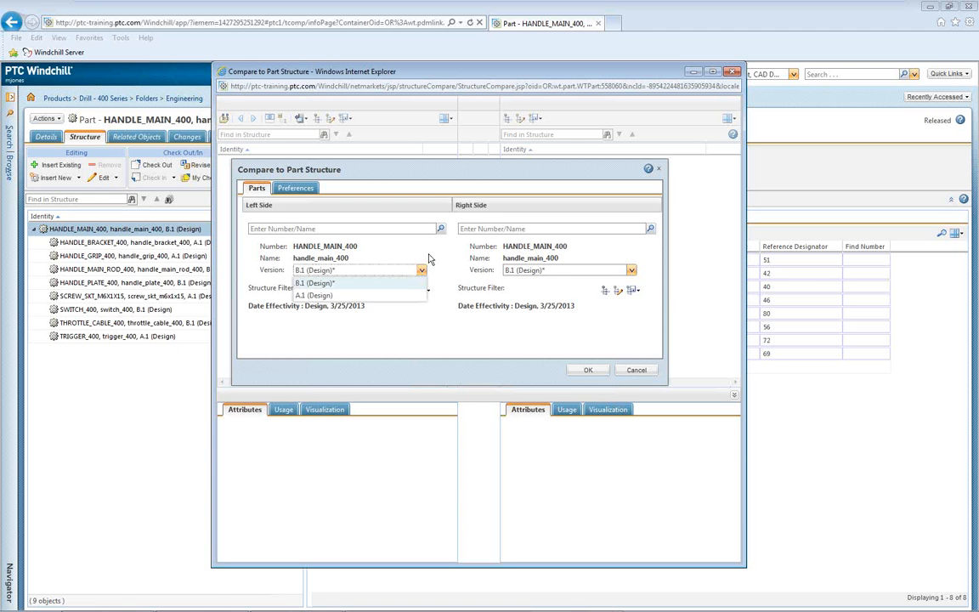
left_click(349, 287)
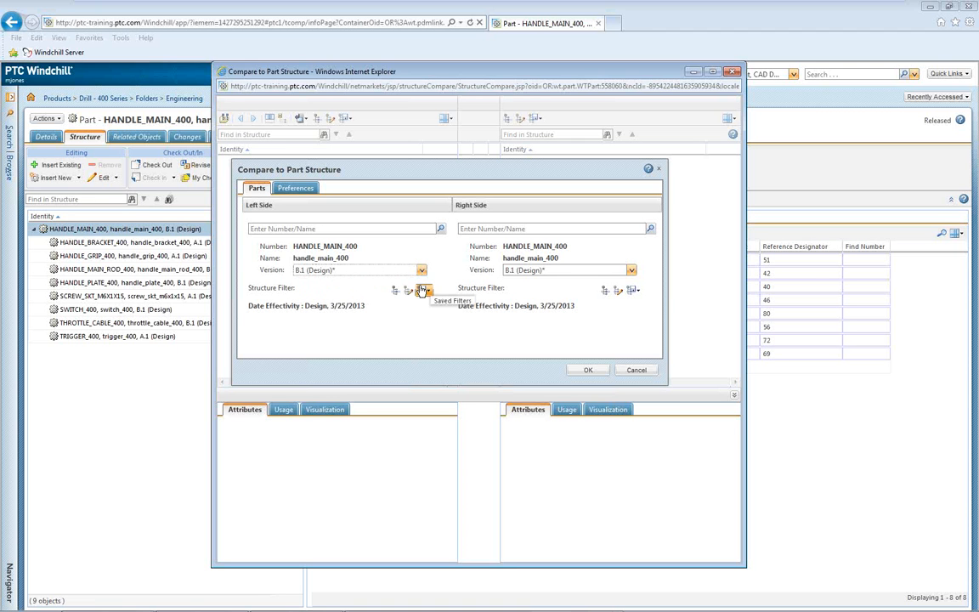
left_click(409, 293)
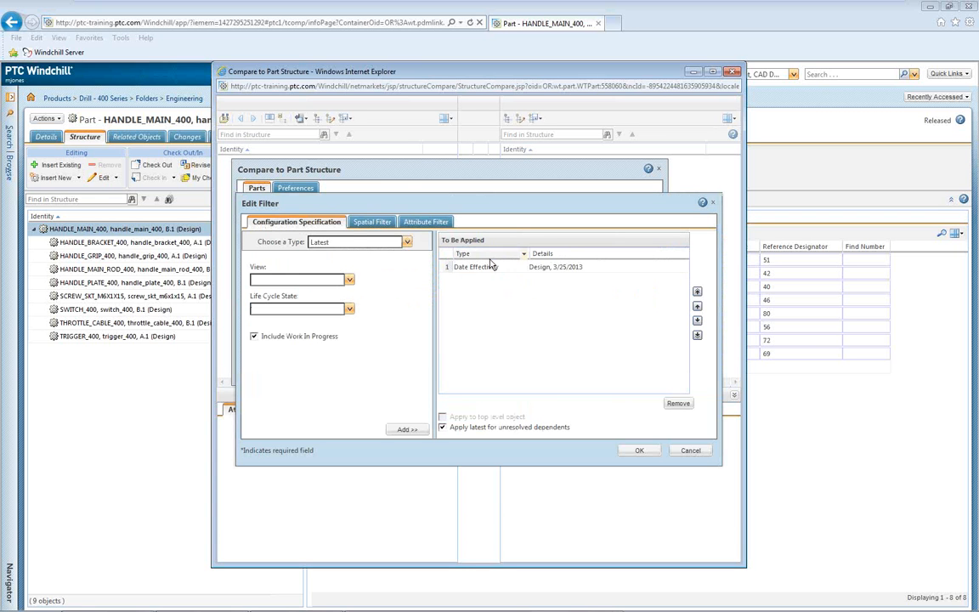
left_click(474, 269)
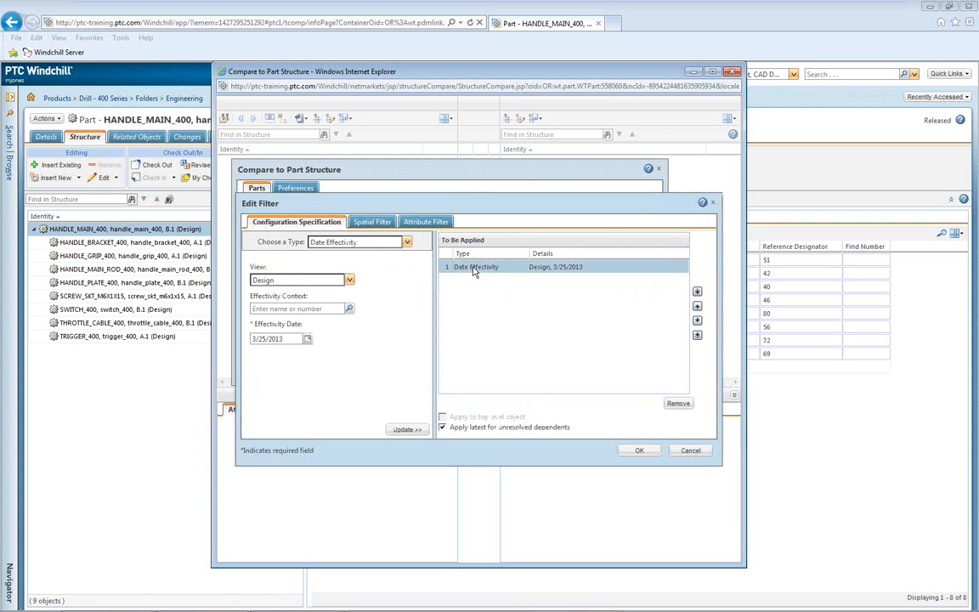
left_click(407, 429)
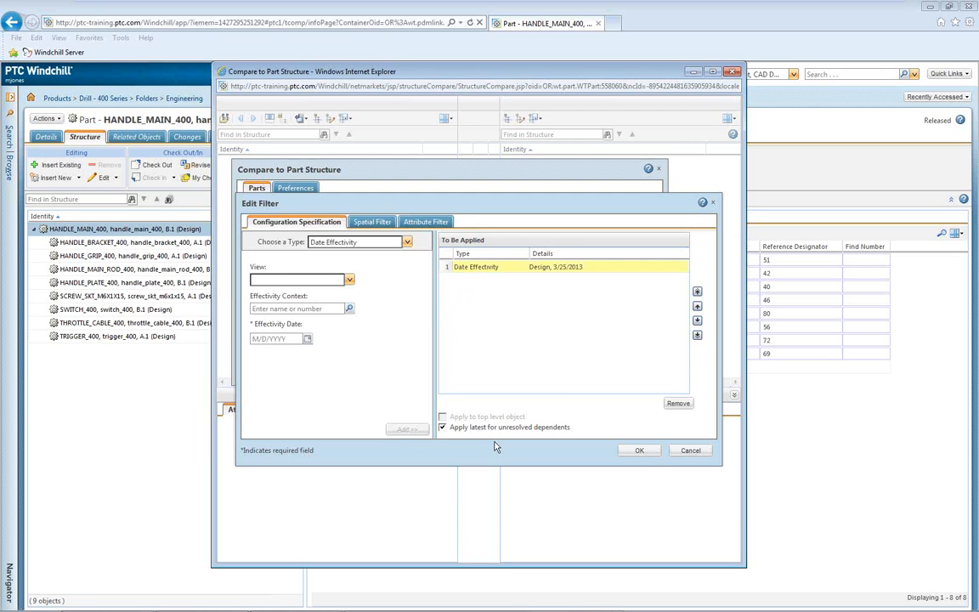
left_click(640, 452)
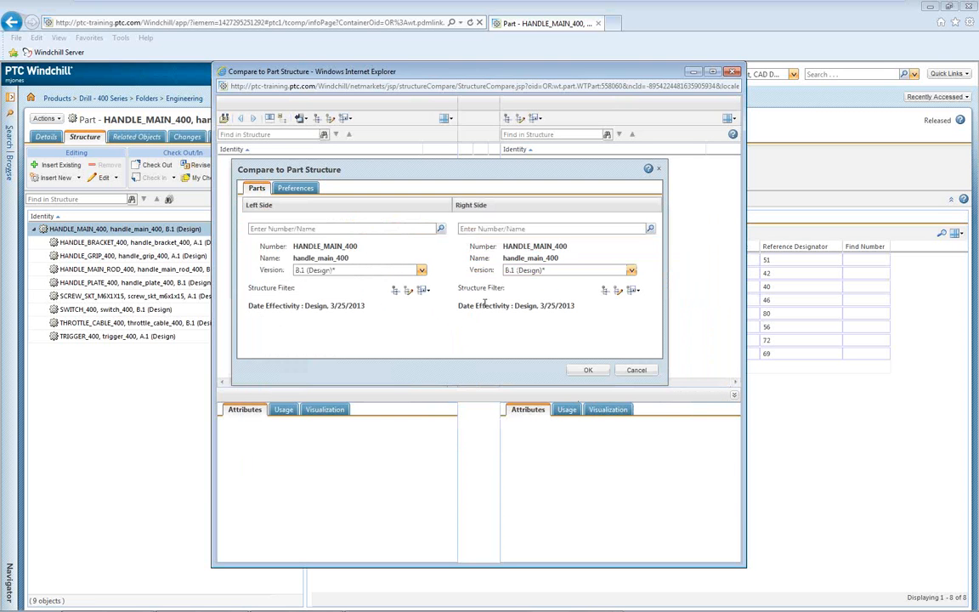
Apply the Default saved filter to the Right Side of the comparison and run the structure comparison
left_click(619, 291)
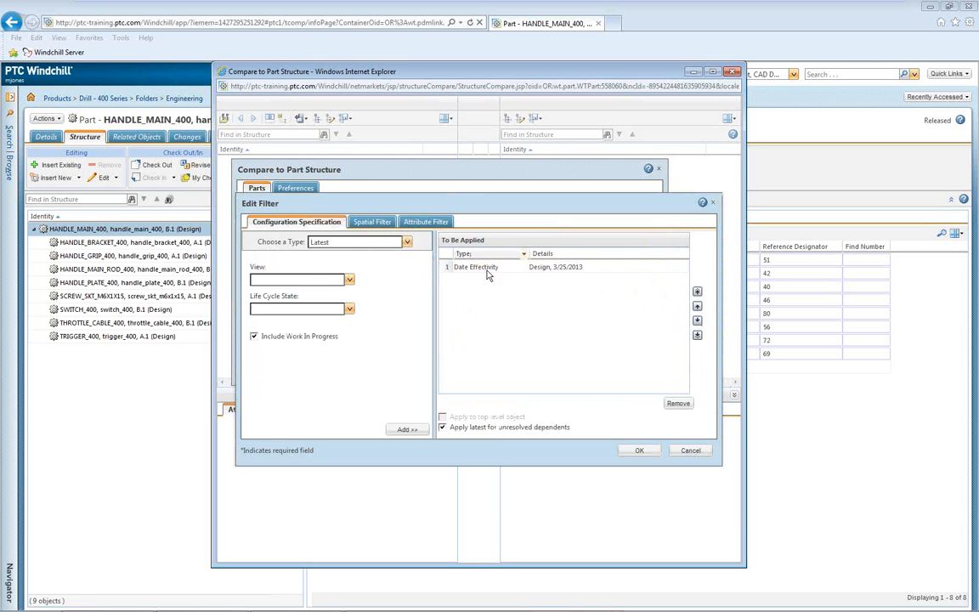
left_click(690, 451)
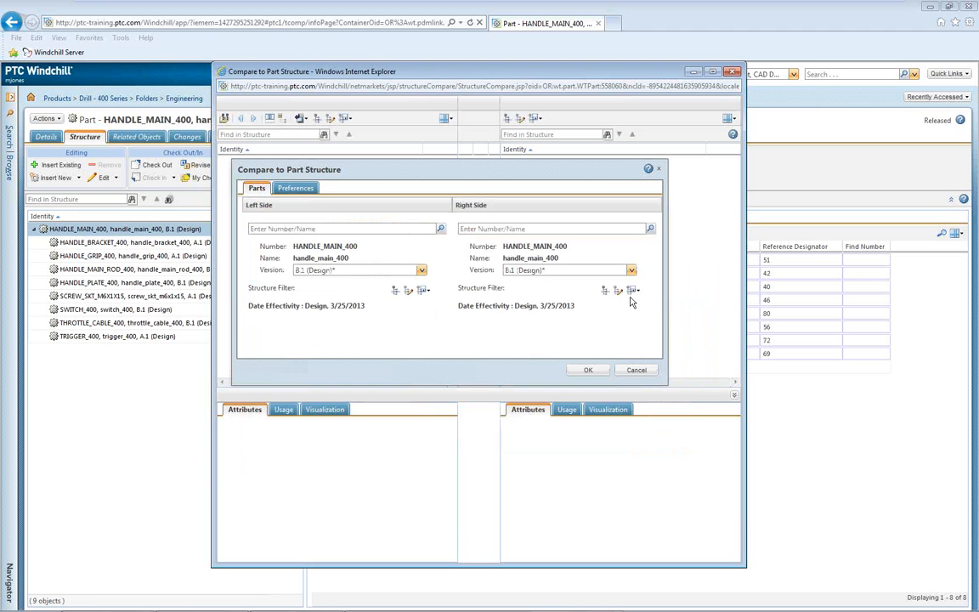
left_click(636, 291)
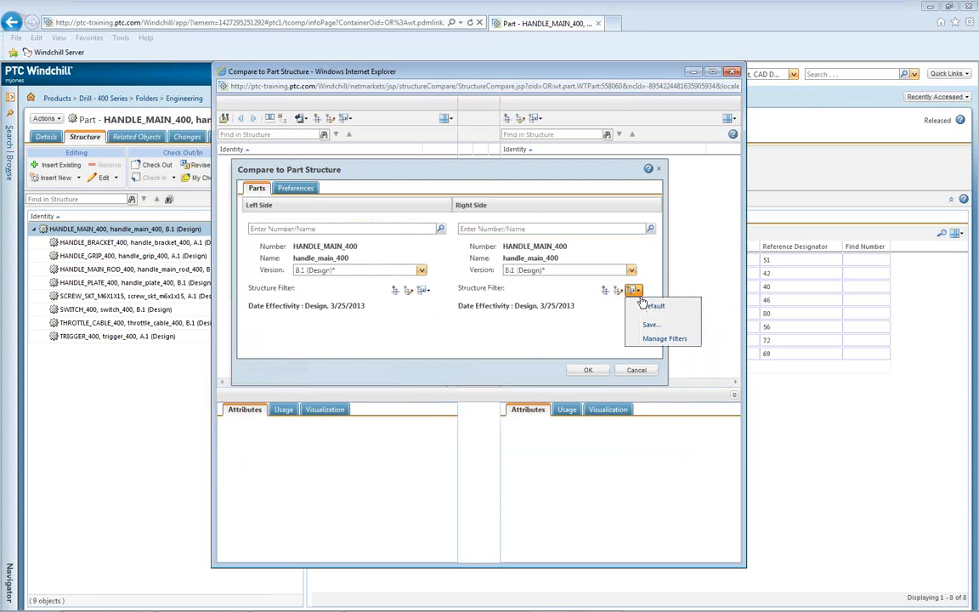
left_click(653, 316)
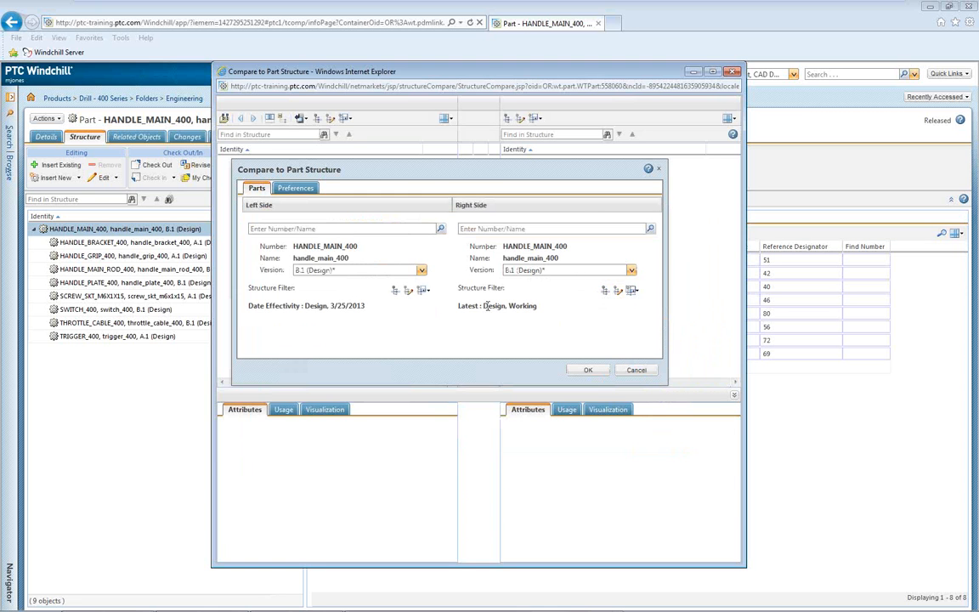
left_click(588, 370)
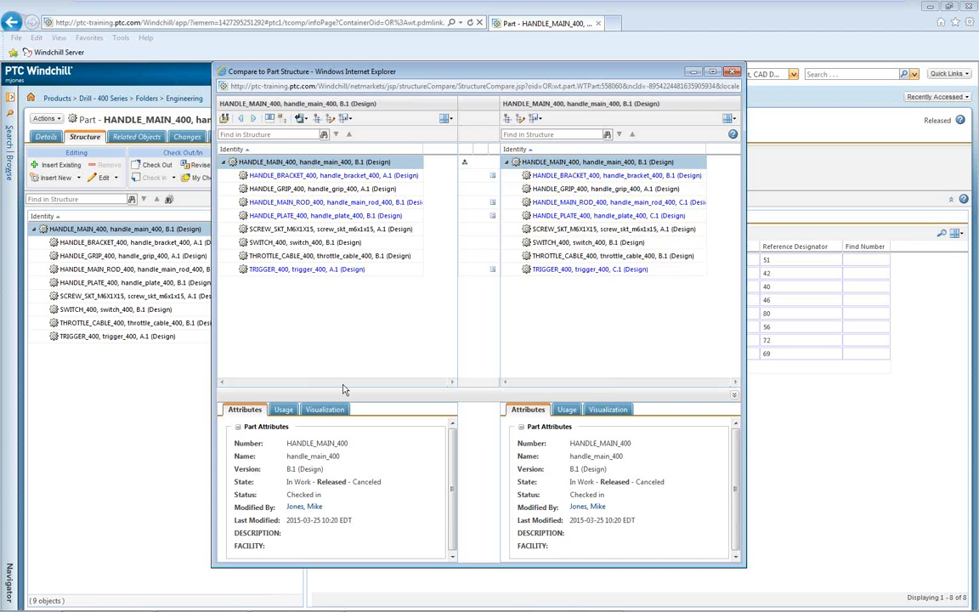
Replace the Date Effectivity specification of the first compared structure with the Handle Production Released baseline and apply the filter
left_click(332, 120)
left_click(450, 265)
left_click(680, 405)
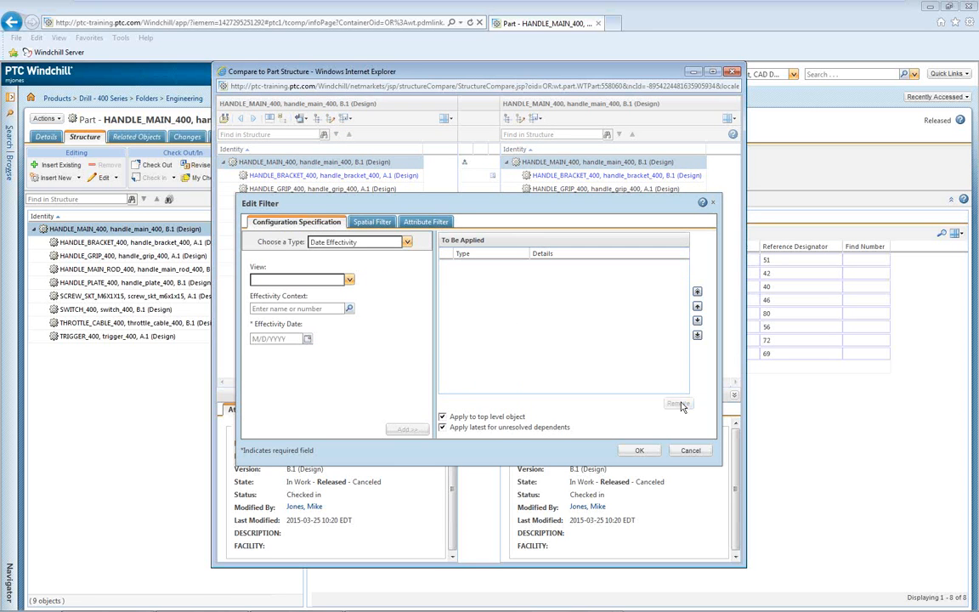
left_click(407, 243)
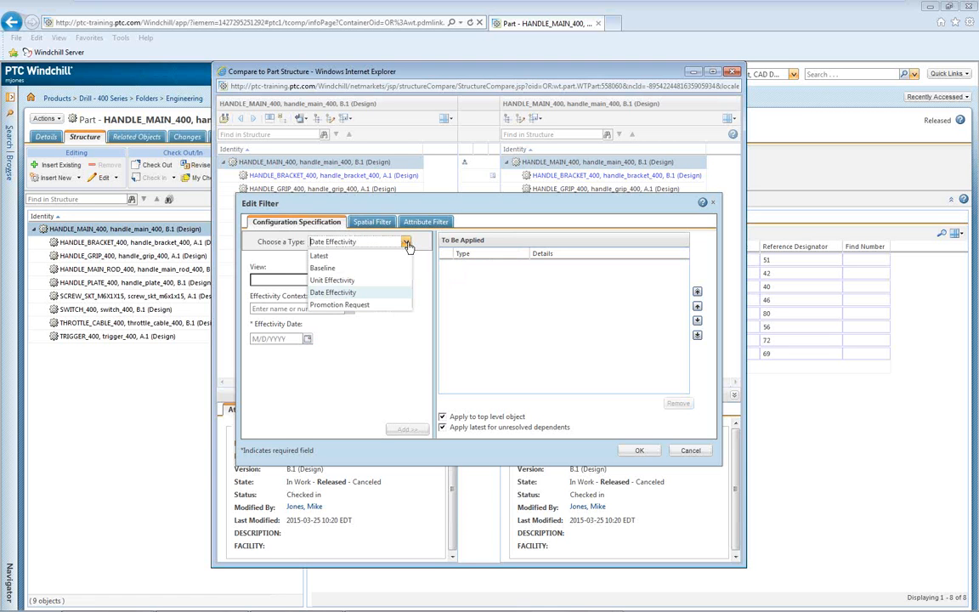
left_click(324, 268)
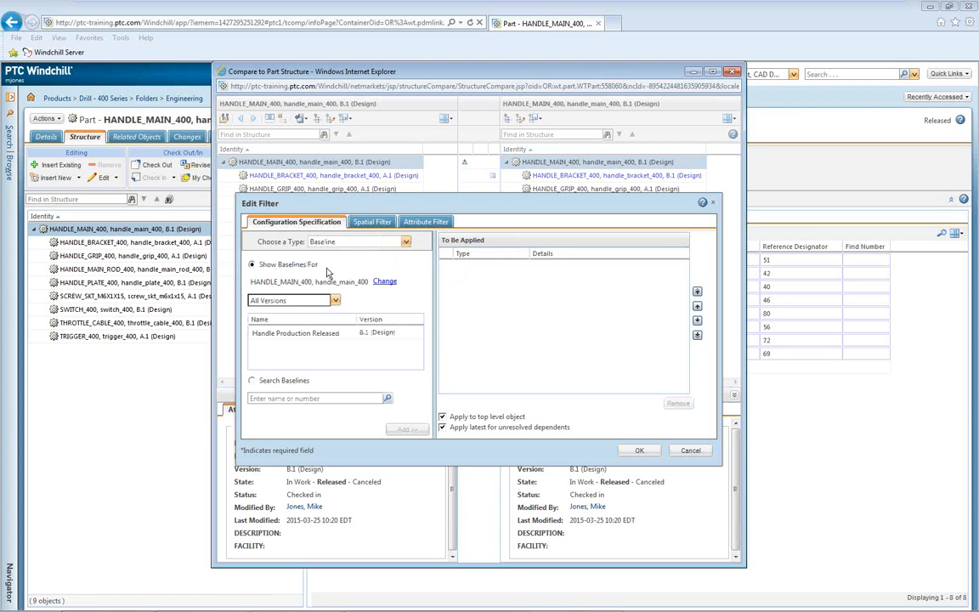
left_click(333, 336)
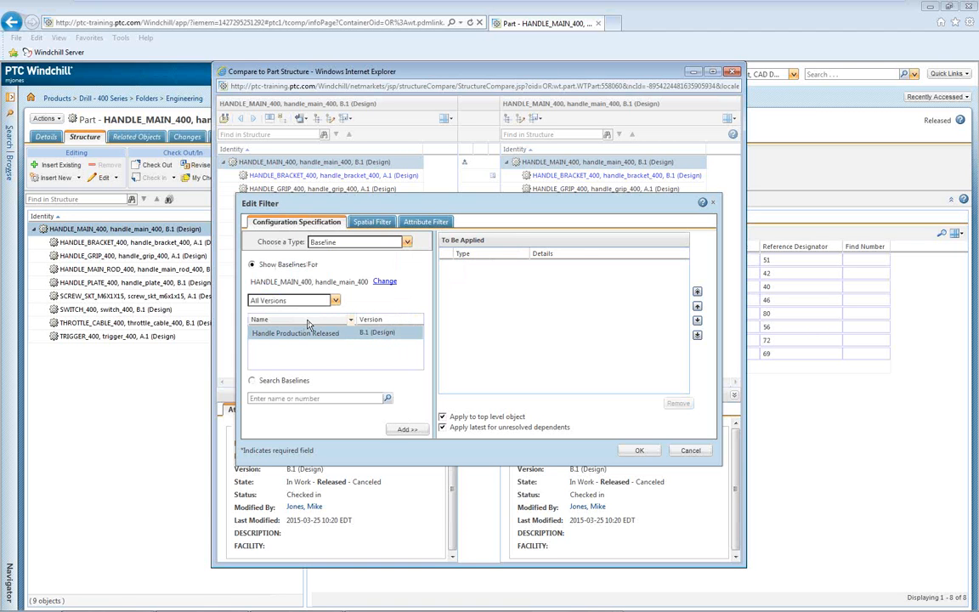
left_click(408, 430)
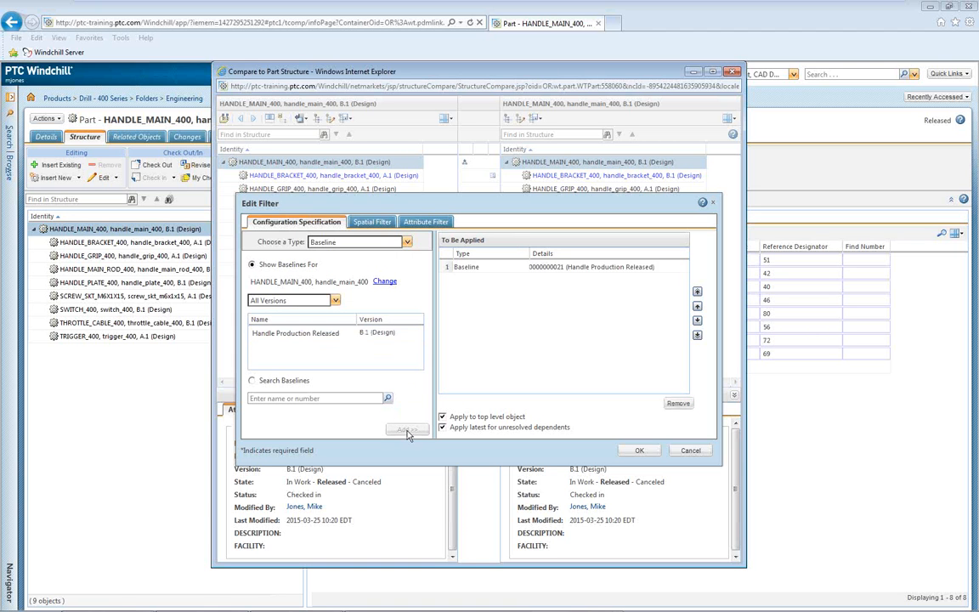
left_click(496, 269)
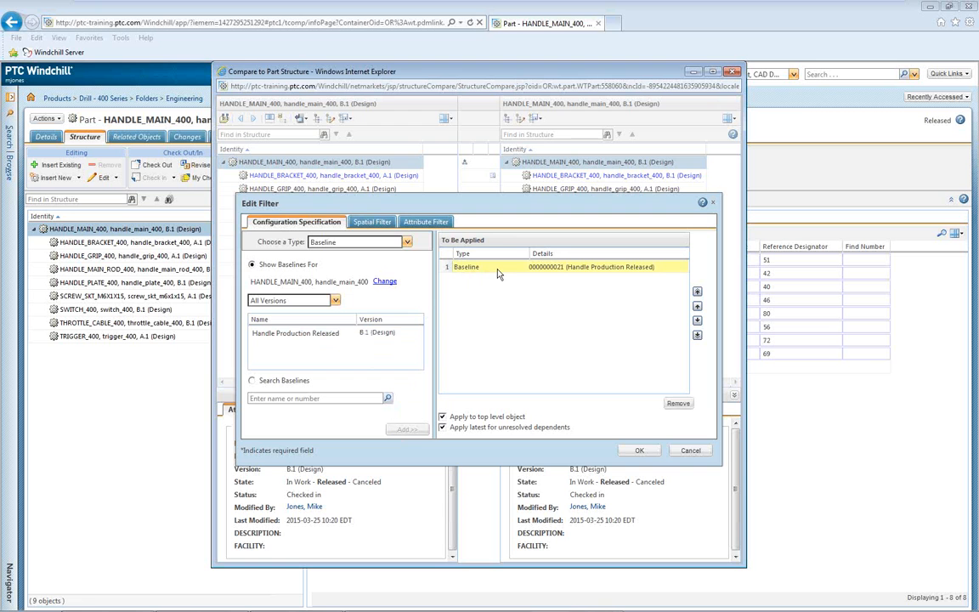
left_click(640, 452)
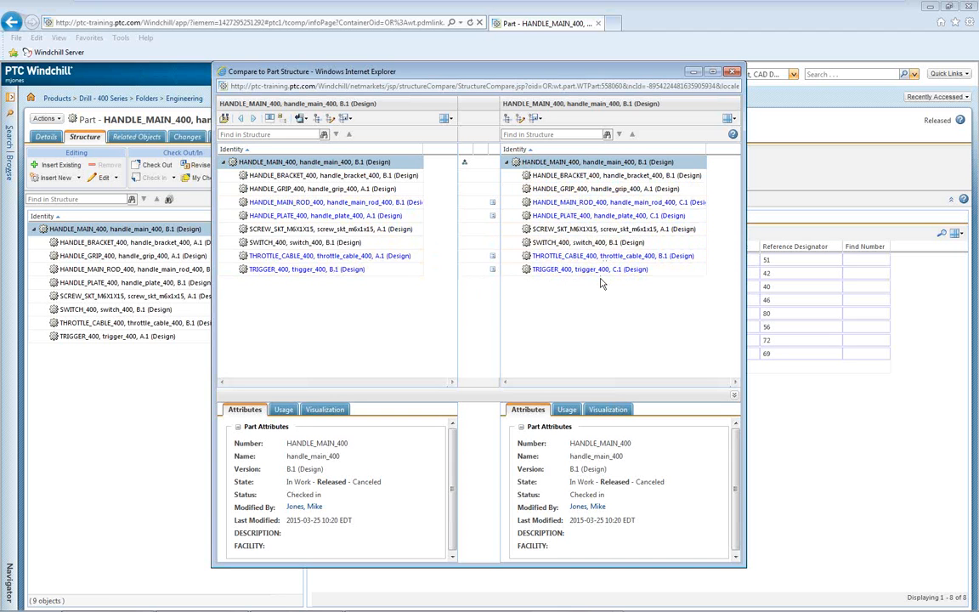
Close the structure comparison, check the effectivity history of HANDLE_MAIN_400, and return to its structure
left_click(734, 75)
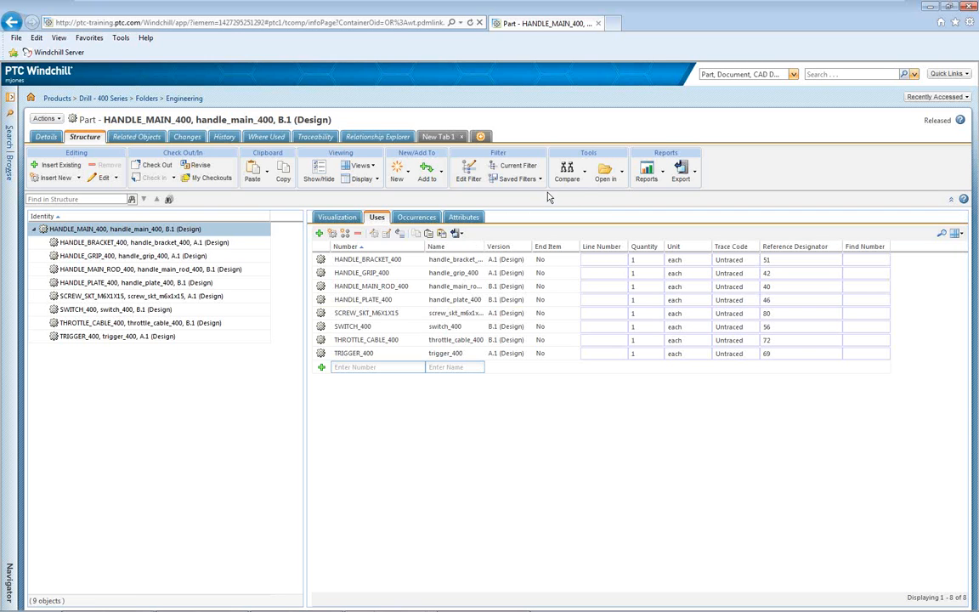
left_click(443, 137)
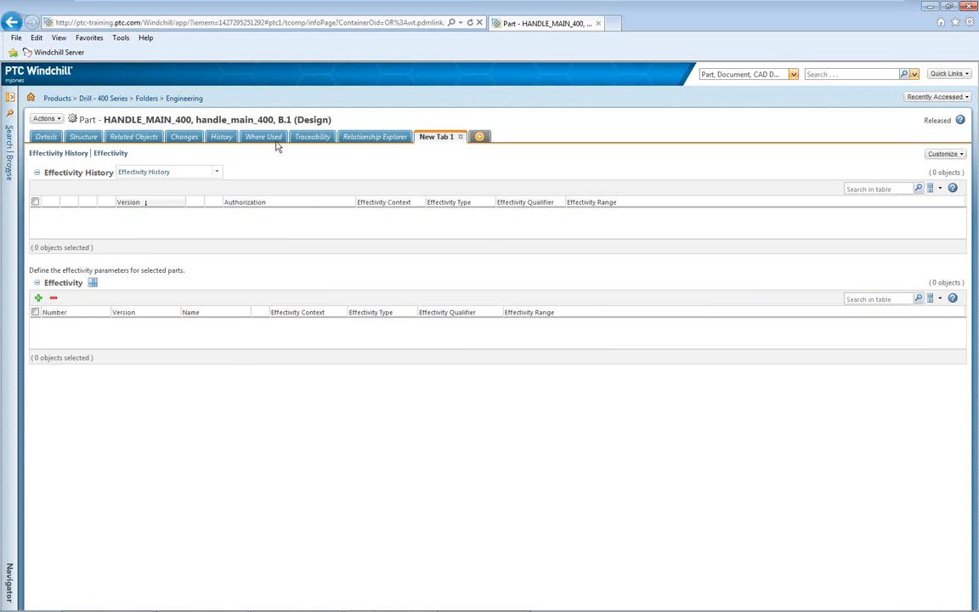
left_click(83, 137)
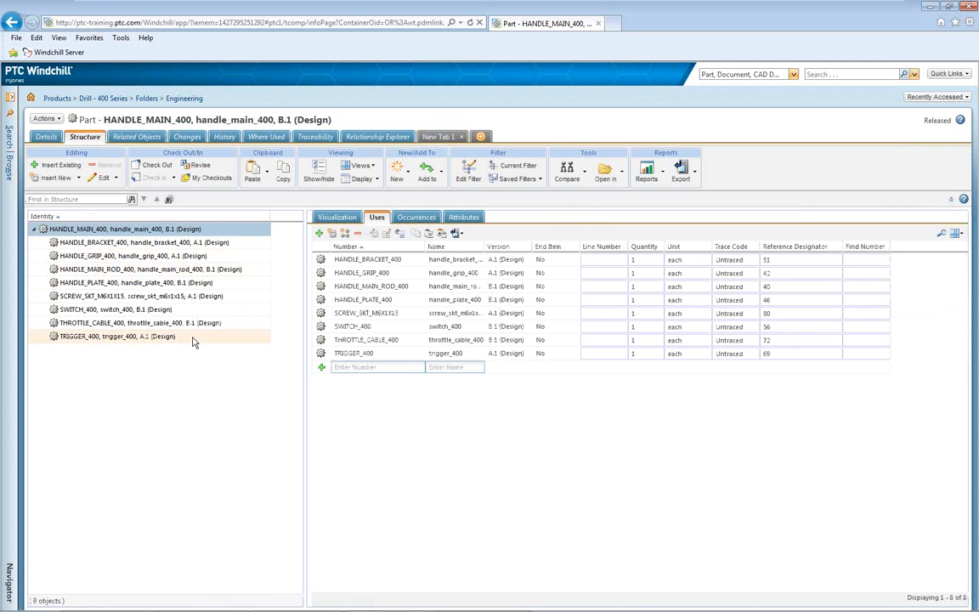
Open THROTTLE_CABLE_400 from the structure, check its effectivity history, and go back to the structure of HANDLE_MAIN_400
left_click(147, 324)
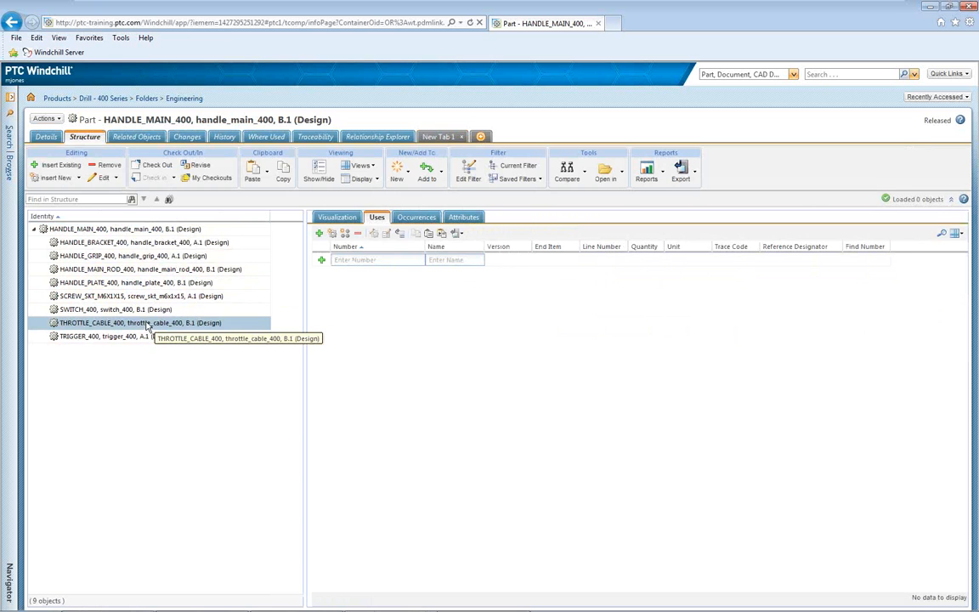
right_click(204, 324)
left_click(258, 283)
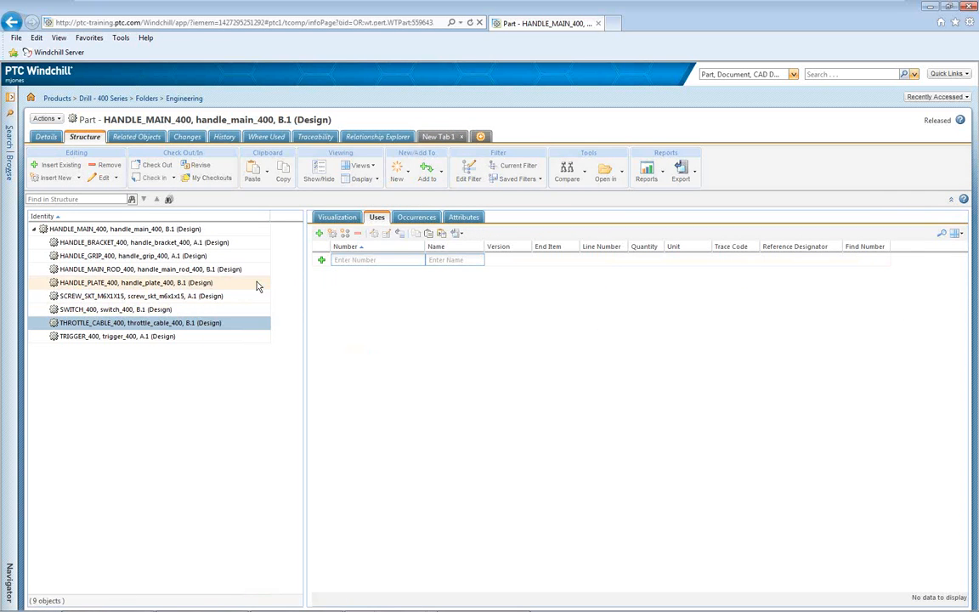
left_click(436, 136)
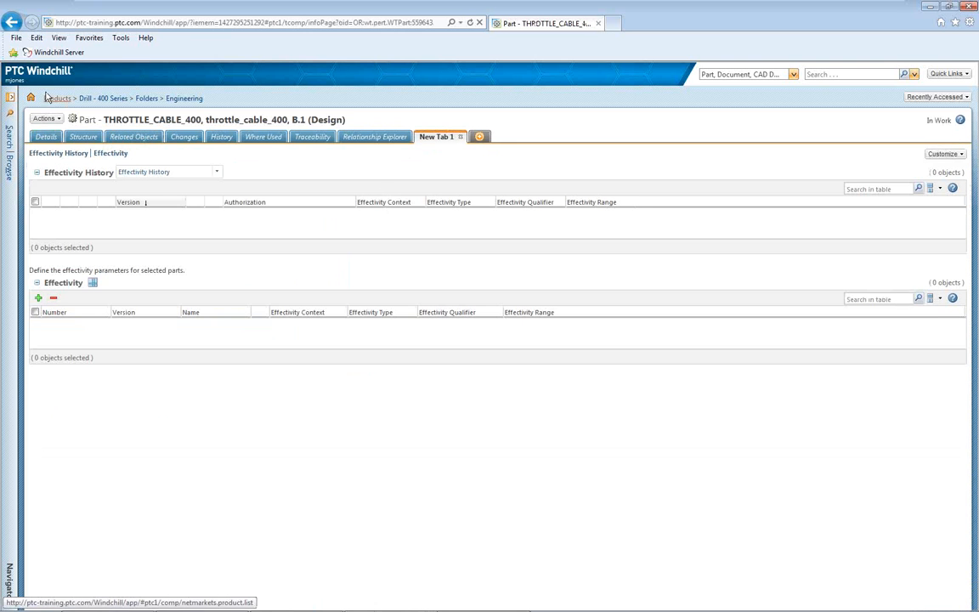
left_click(12, 22)
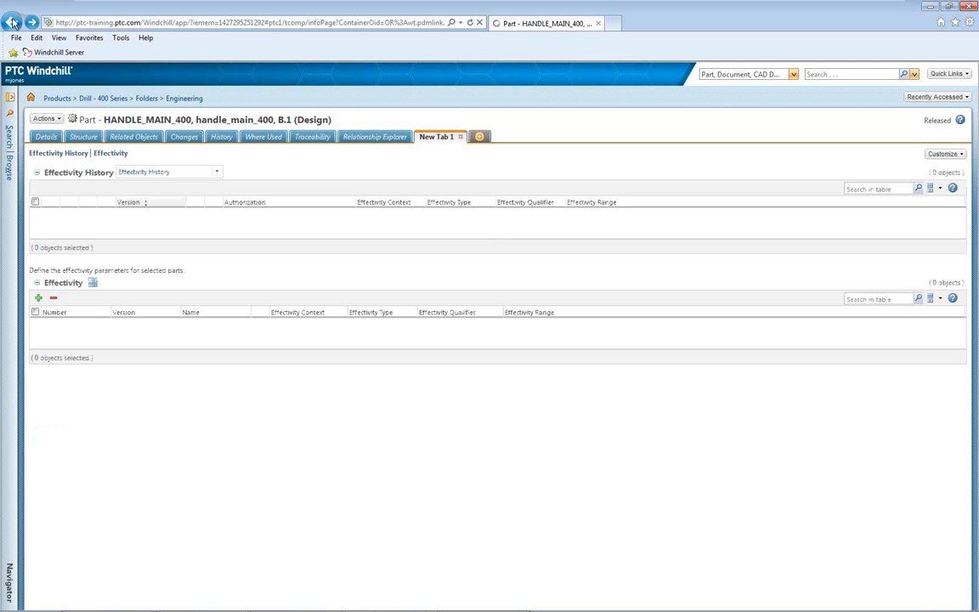
left_click(83, 137)
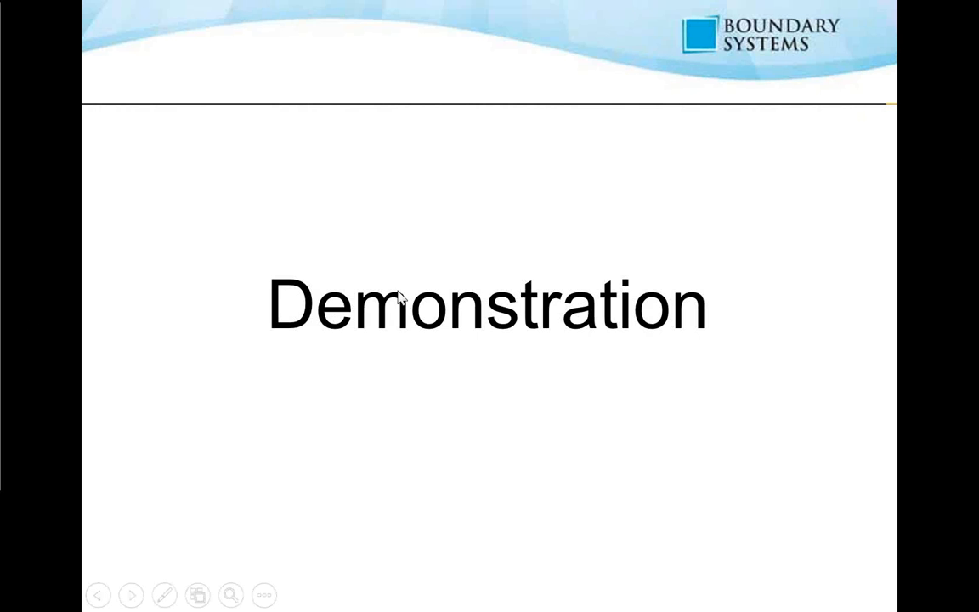
key("Right")
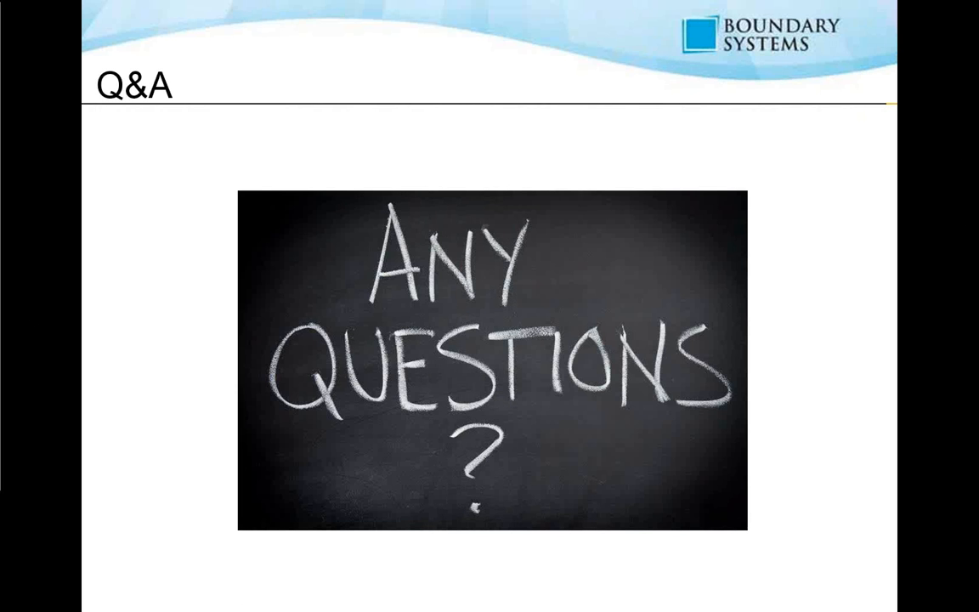